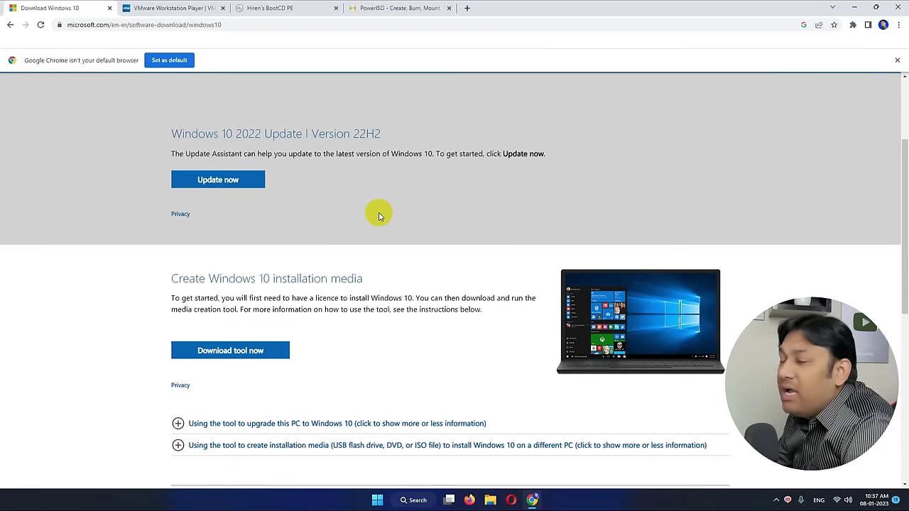
Find the Create Windows 10 installation media section on the Microsoft download page and highlight its heading.
scroll(379, 216, "down", 2)
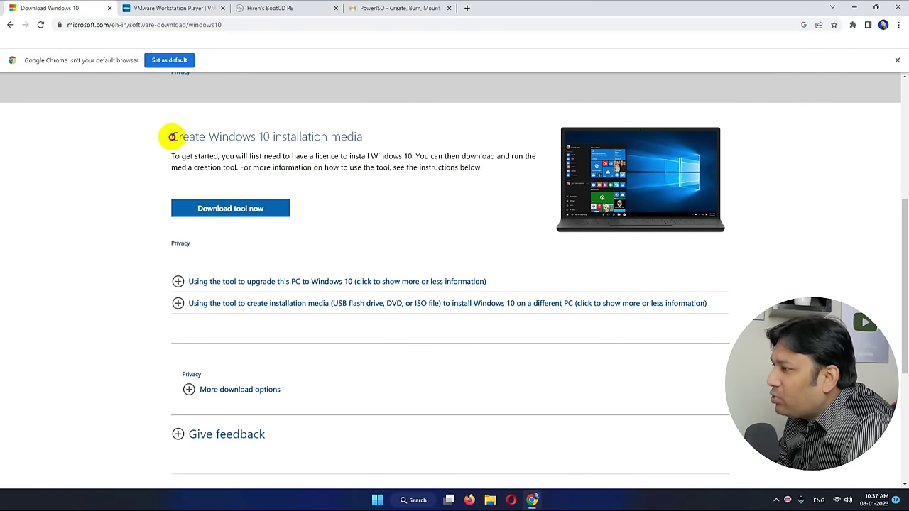
left_click_drag(170, 137, 366, 142)
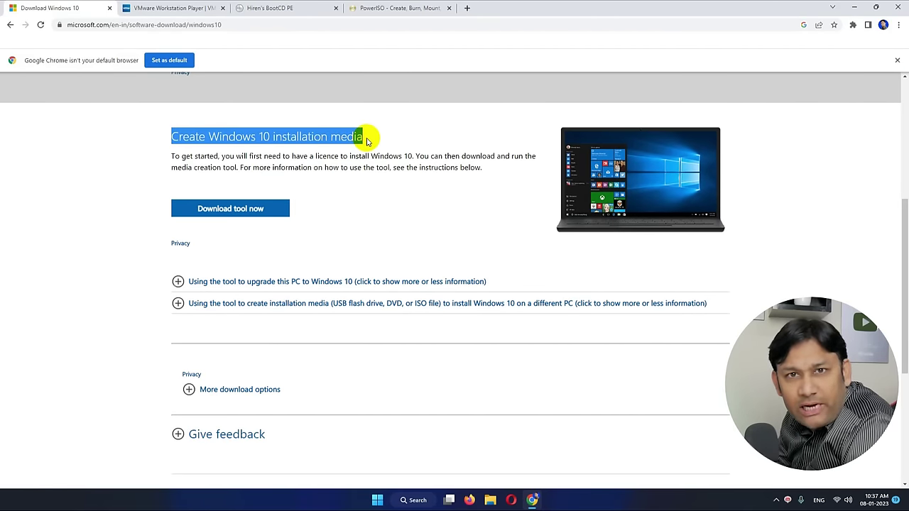
Open the VMware Workstation Player 17.0 product downloads and check the file size of the Windows 64-bit installer.
left_click(179, 8)
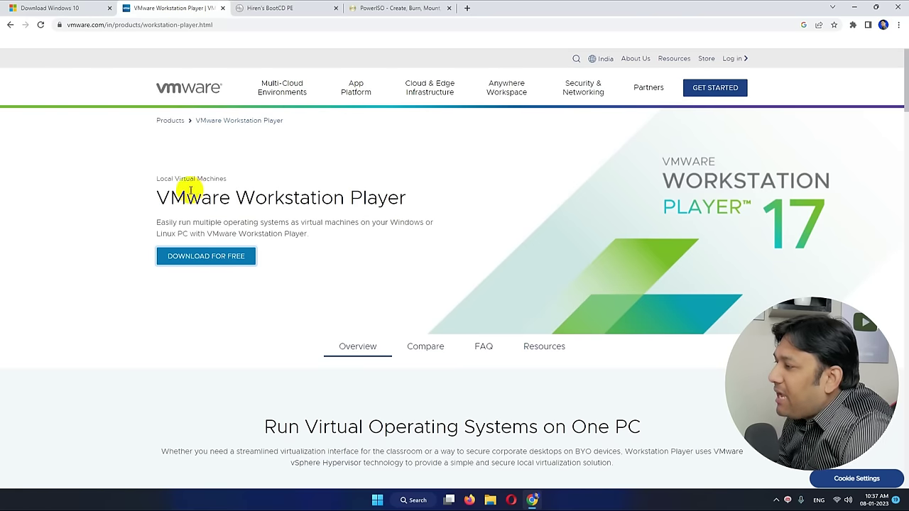
left_click(154, 198)
left_click_drag(155, 198, 410, 204)
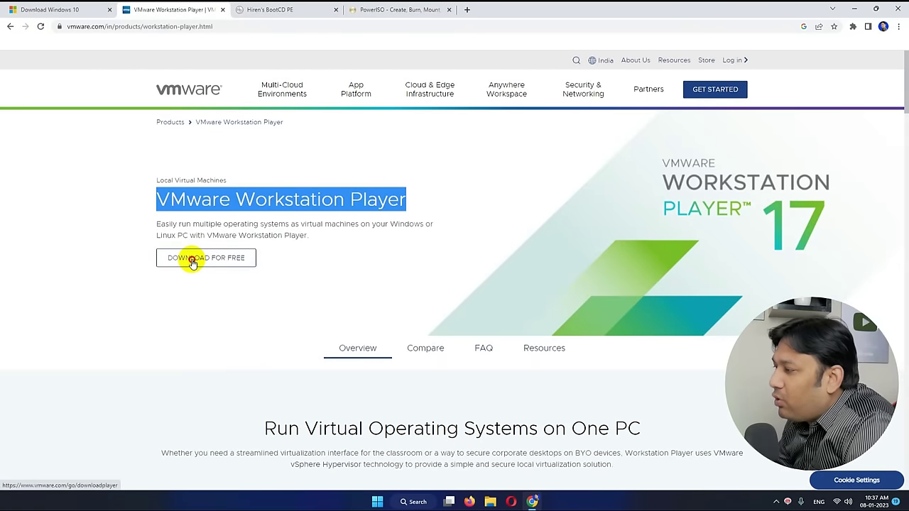
left_click(192, 260)
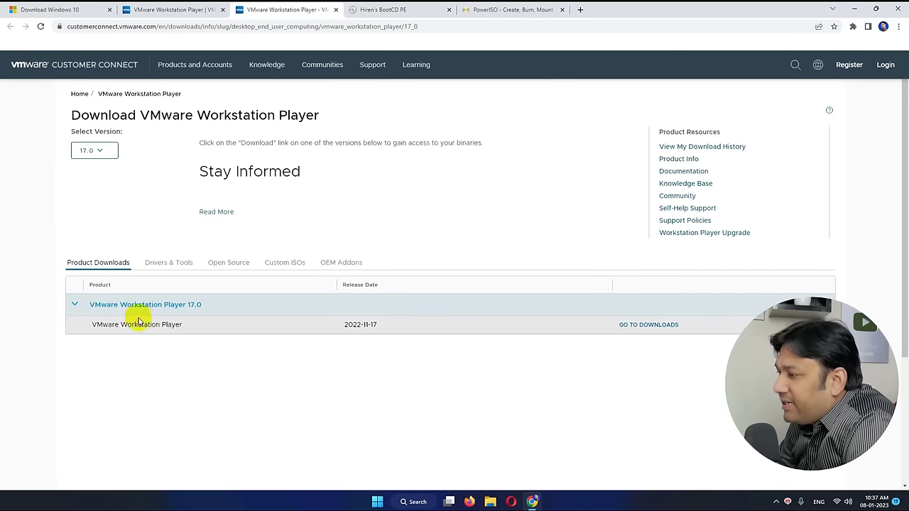
left_click(652, 325)
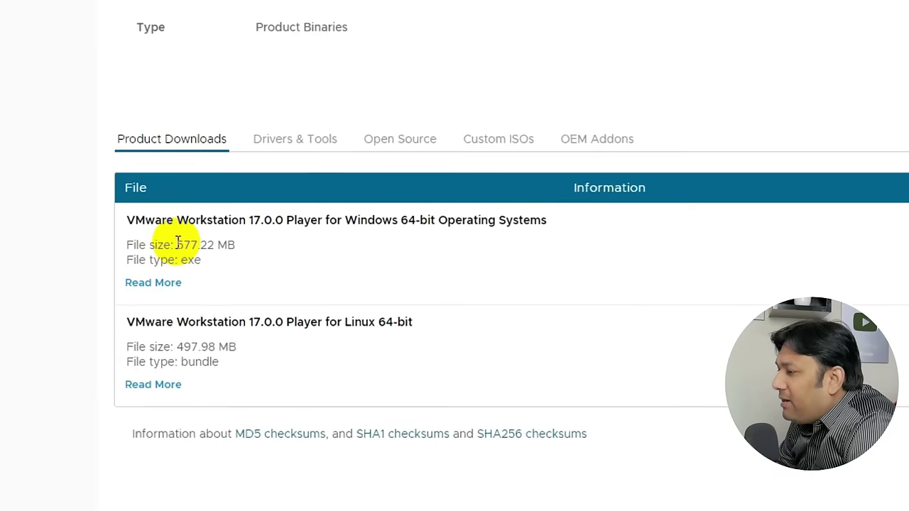
left_click_drag(176, 245, 240, 244)
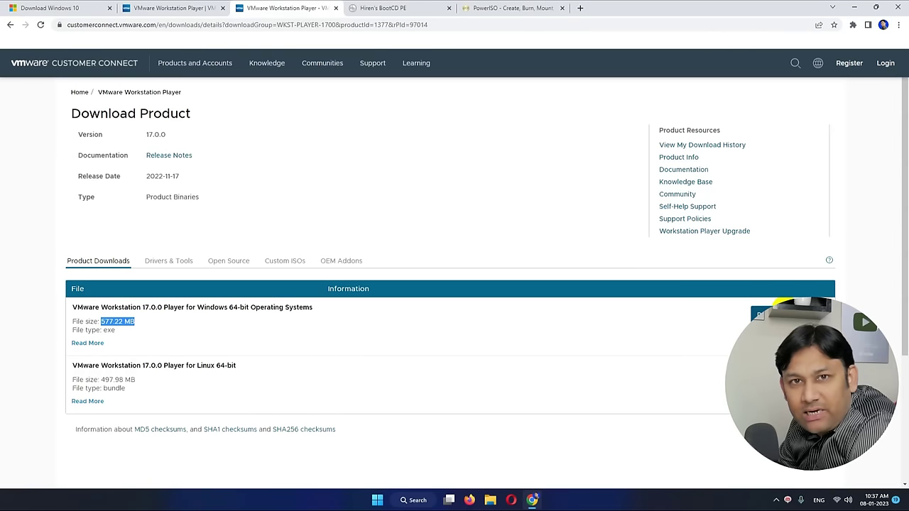
Open the Hiren's BootCD PE download page and find the ISO file entry below the tool lists.
left_click(375, 10)
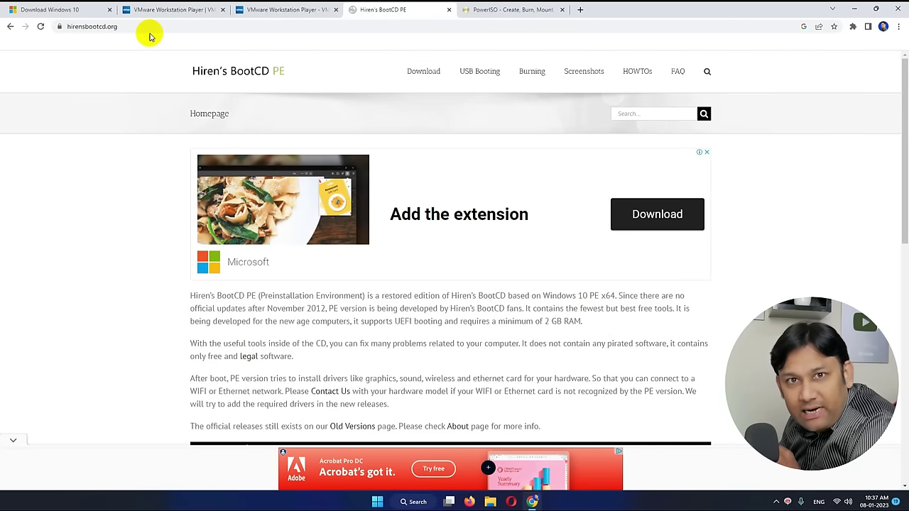
left_click(422, 74)
scroll(462, 262, "down", 6)
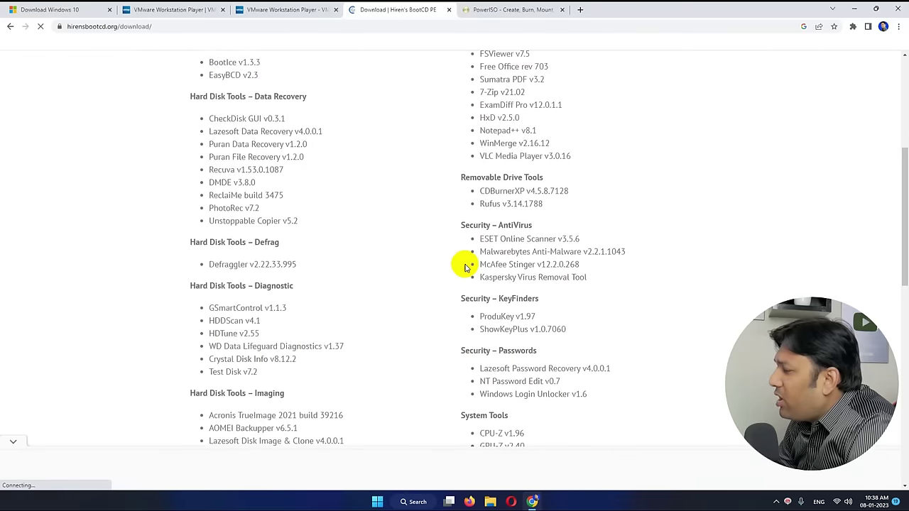
scroll(466, 267, "down", 4)
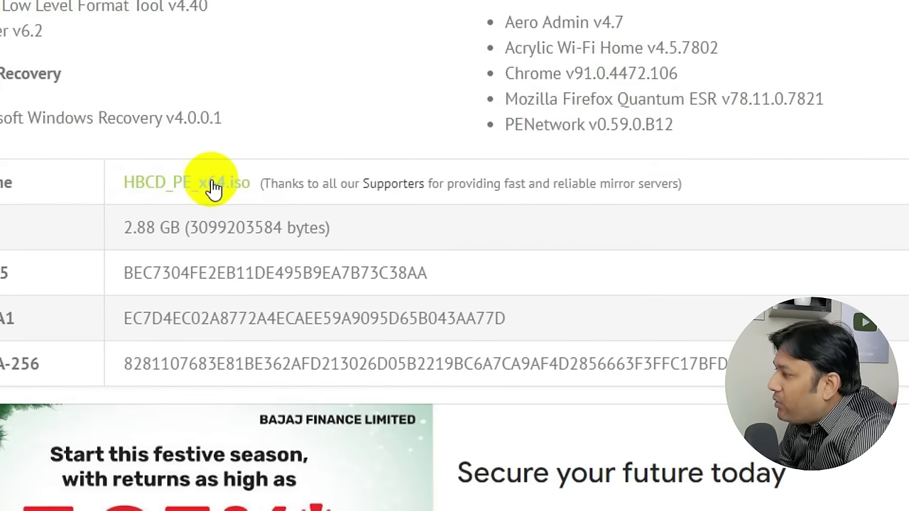
left_click(214, 186)
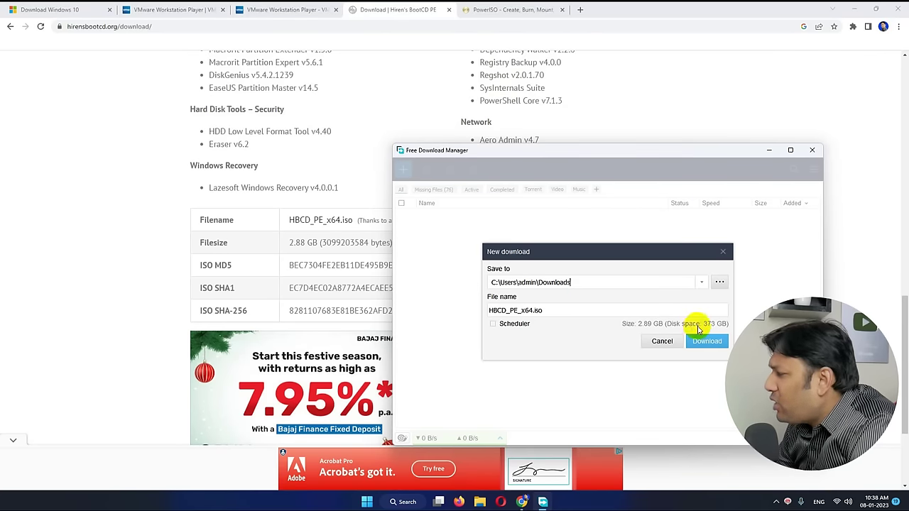
left_click(663, 348)
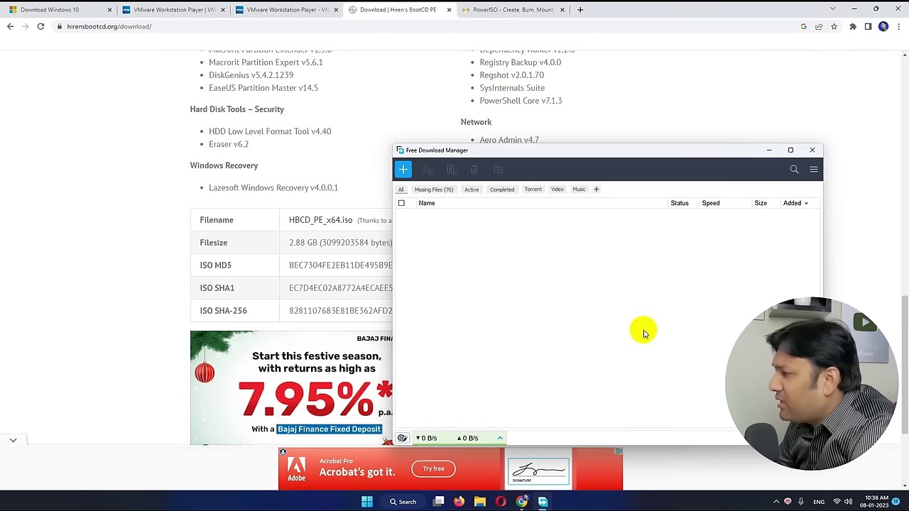
left_click(314, 249)
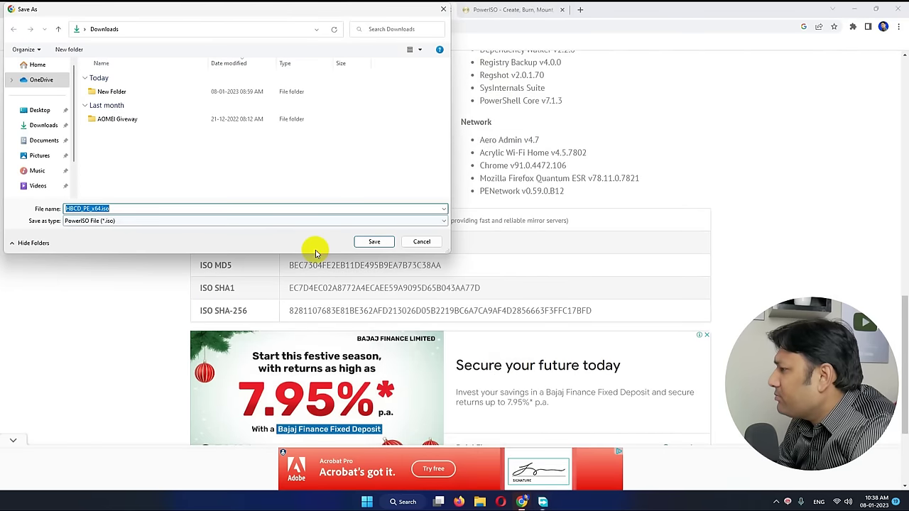
left_click(421, 241)
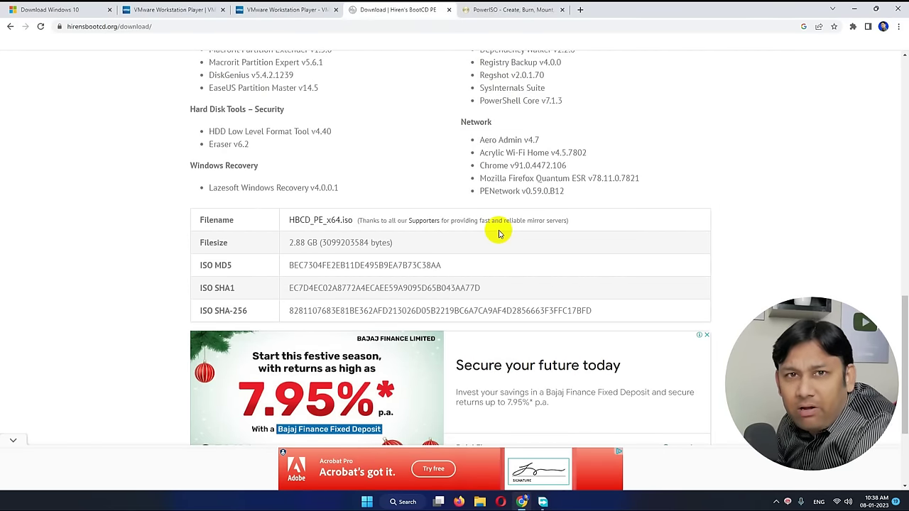
View the PowerISO page, then in File Explorer examine the installers and ISO files in the New Folder inside Downloads.
left_click(512, 12)
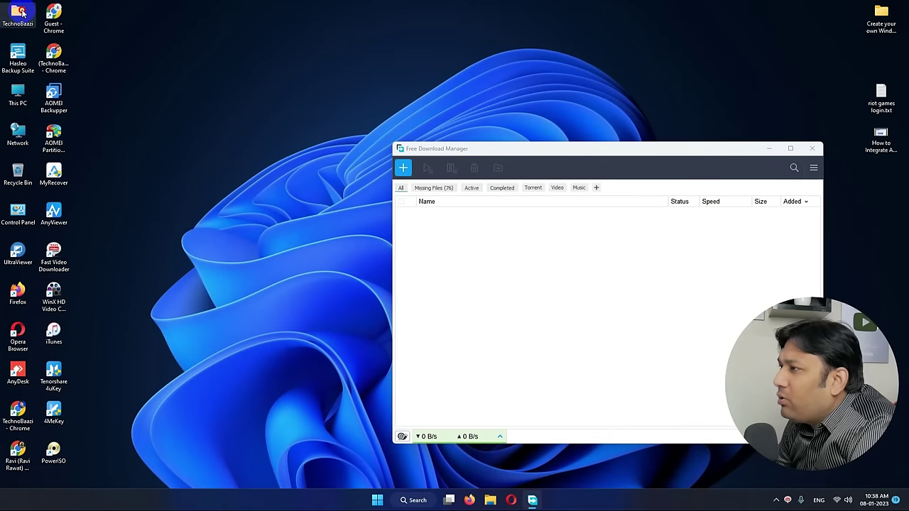
double_click(19, 12)
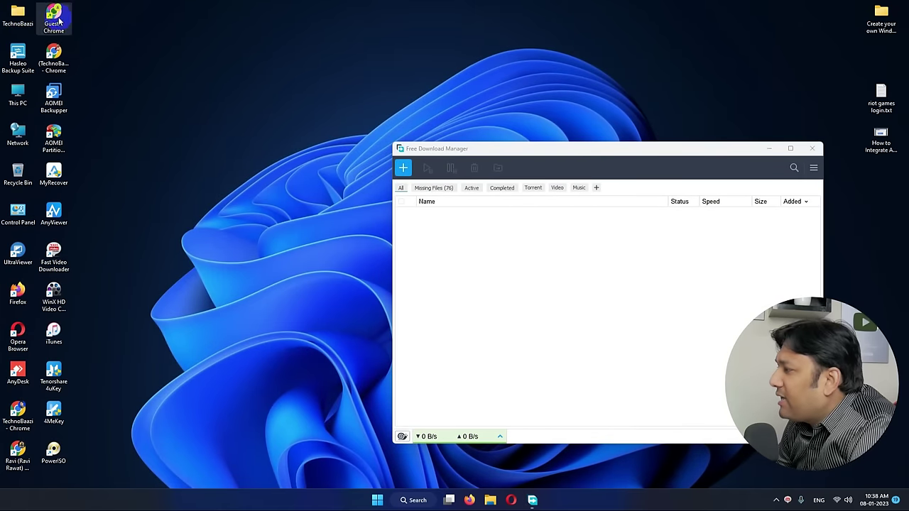
left_click(336, 88)
double_click(336, 88)
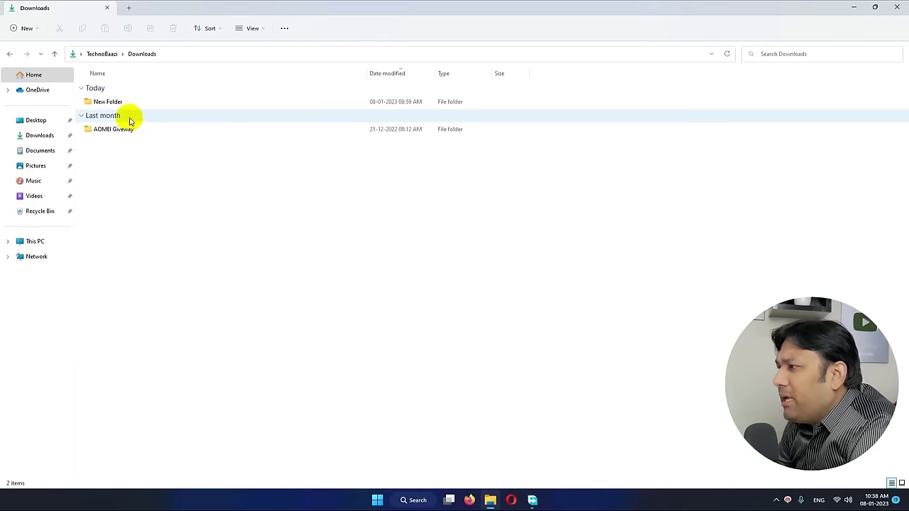
double_click(121, 102)
left_click_drag(135, 177, 120, 90)
left_click(121, 186)
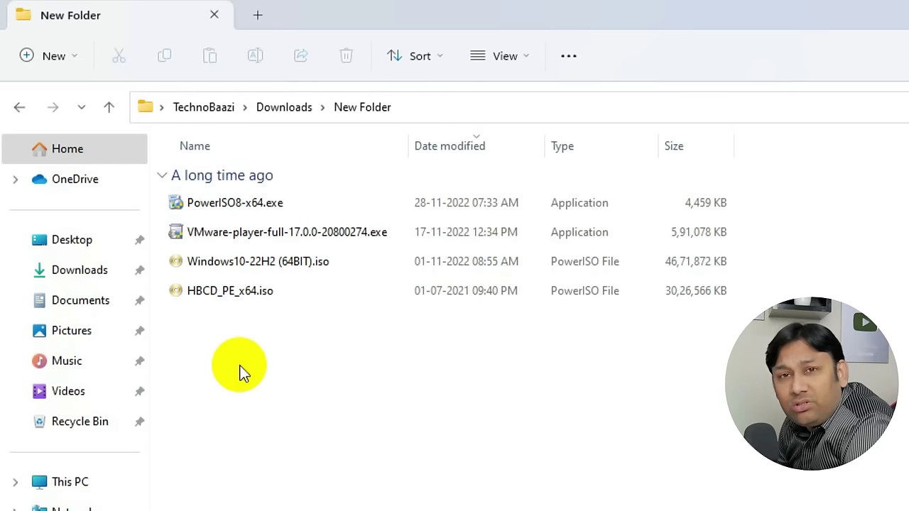
left_click(217, 205)
left_click(238, 235)
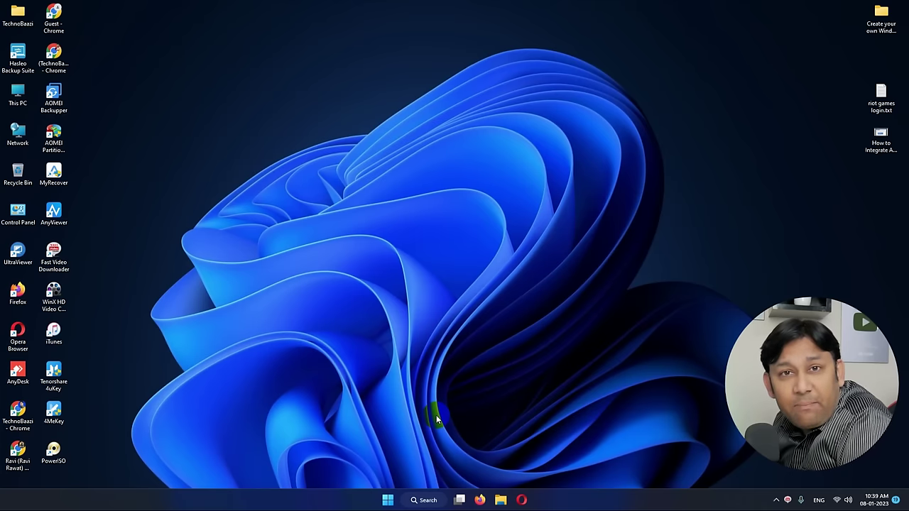
Find VMware Workstation 16 Player on the computer and launch it.
left_click(413, 501)
type("vmware Workstation 16 Player")
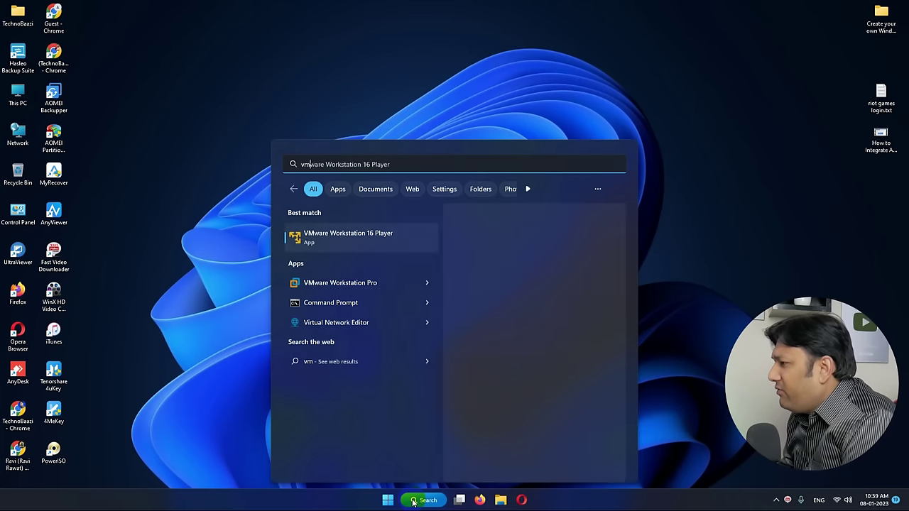
left_click(390, 239)
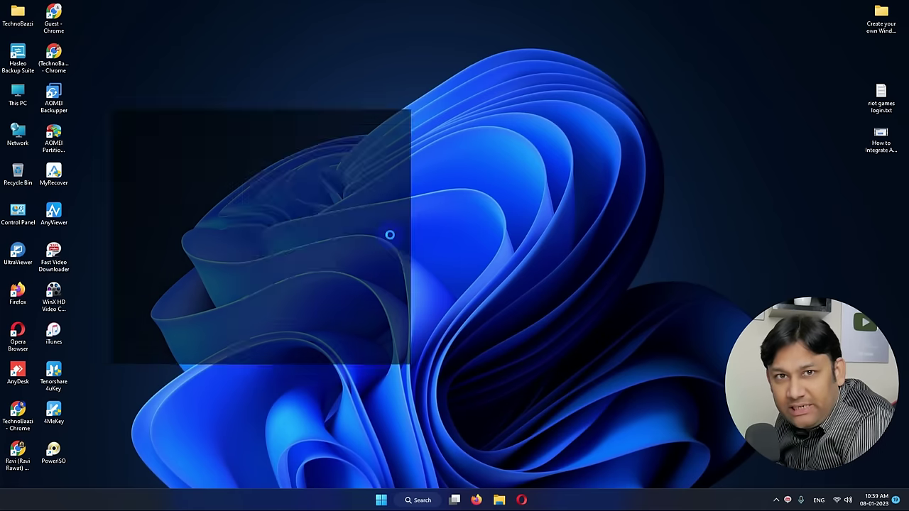
left_click(378, 103)
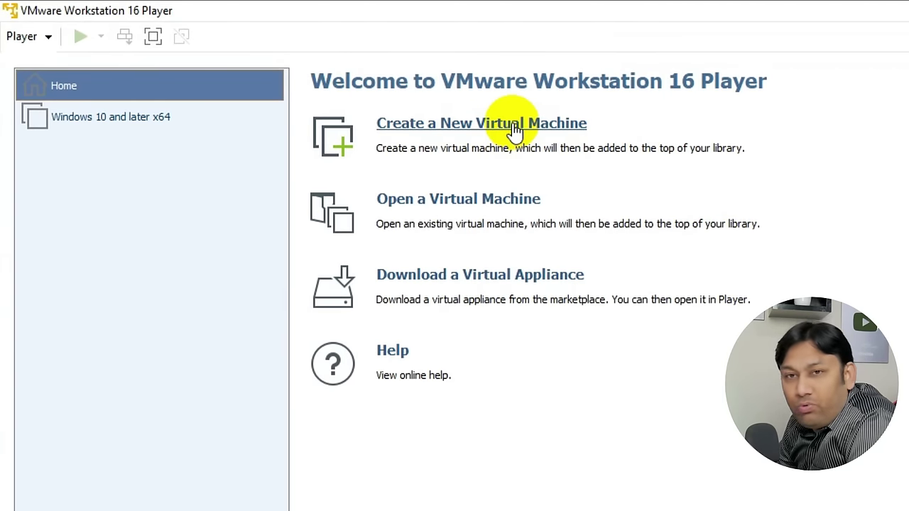
Start a new virtual machine with the operating system installed later, using Microsoft Windows, version Windows 10 and later x64, as guest.
left_click(515, 132)
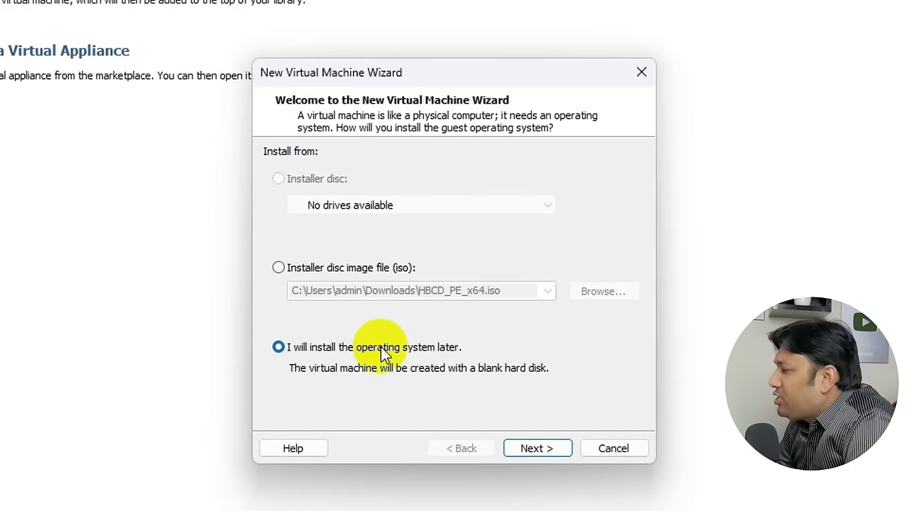
left_click(553, 453)
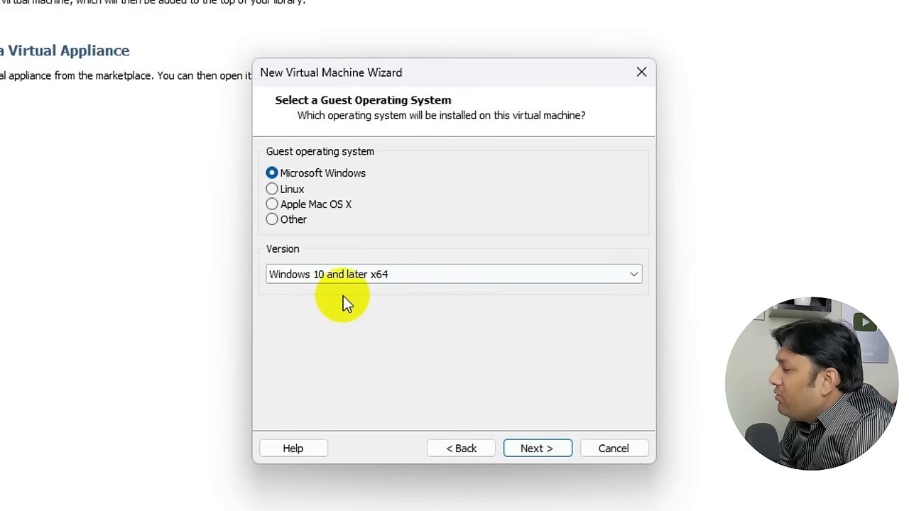
left_click(406, 282)
left_click(376, 292)
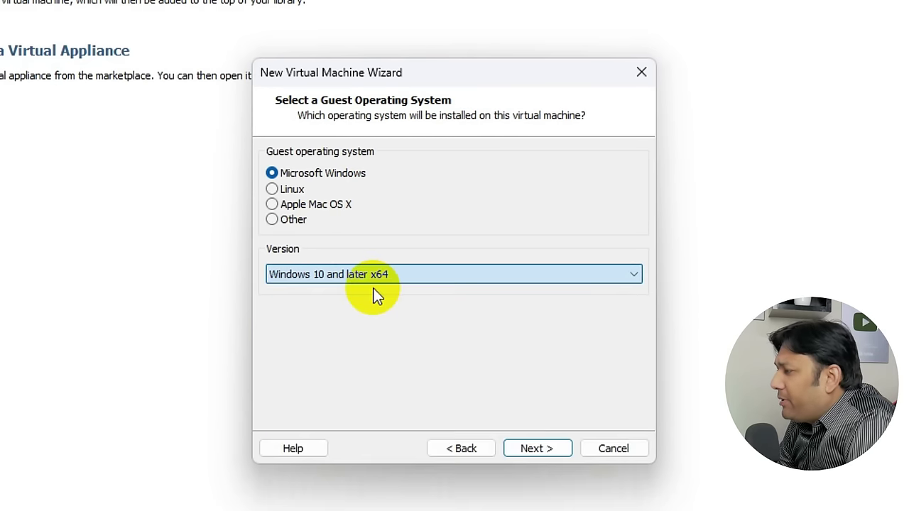
left_click(535, 448)
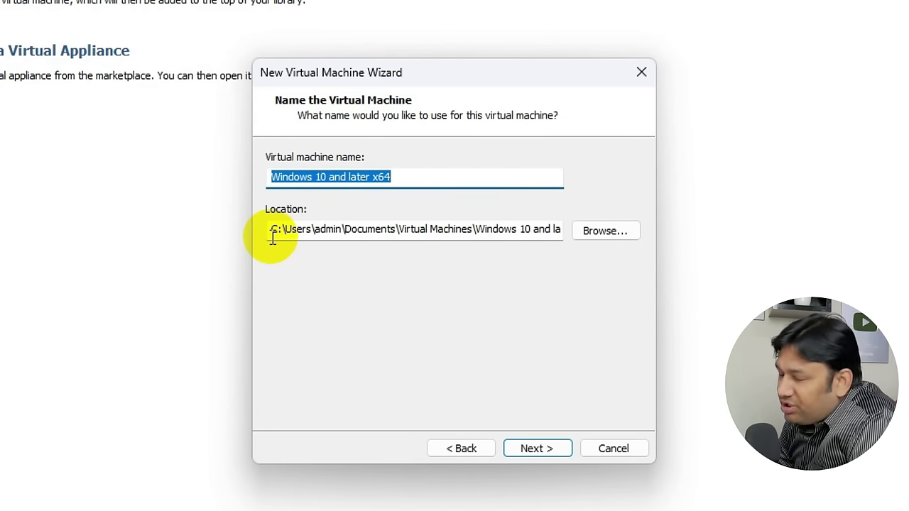
Browse for the virtual machine's location and select the New Volume (D:) drive under This PC.
left_click(606, 234)
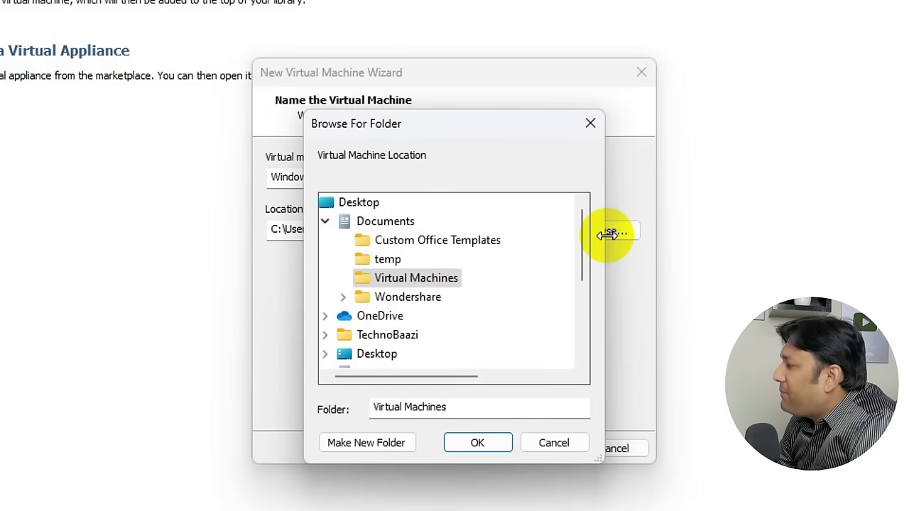
scroll(464, 331, "down", 1)
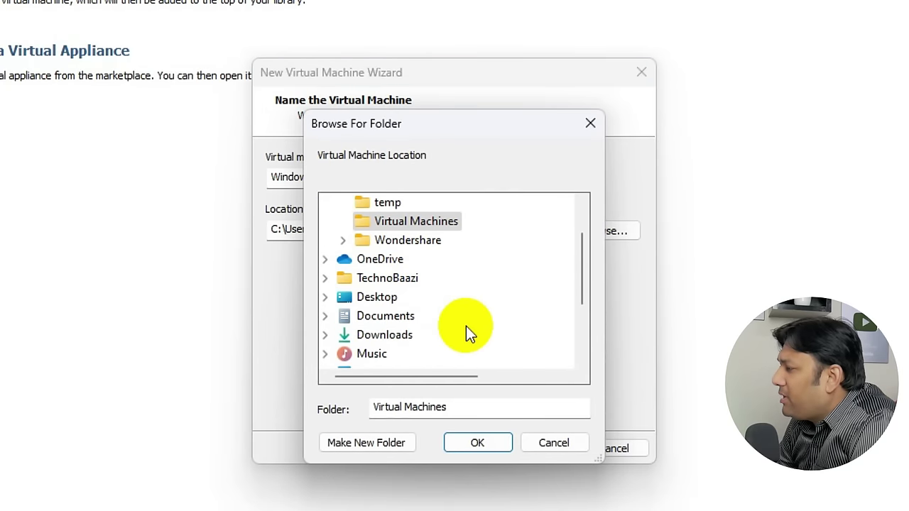
scroll(483, 284, "down", 1)
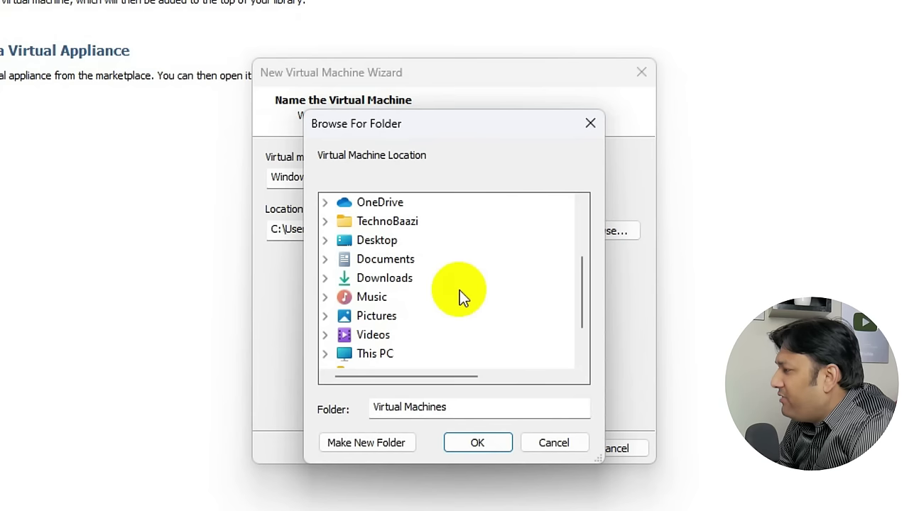
scroll(426, 285, "down", 1)
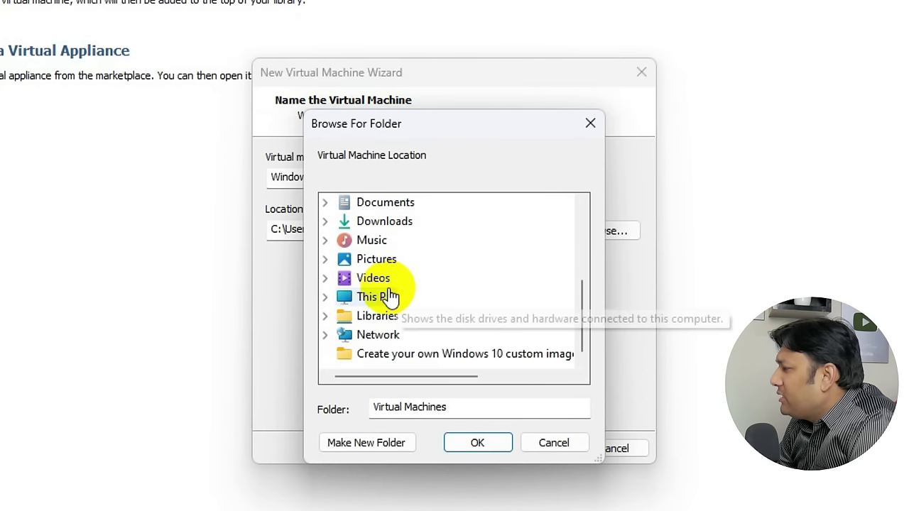
left_click(387, 297)
left_click(392, 298)
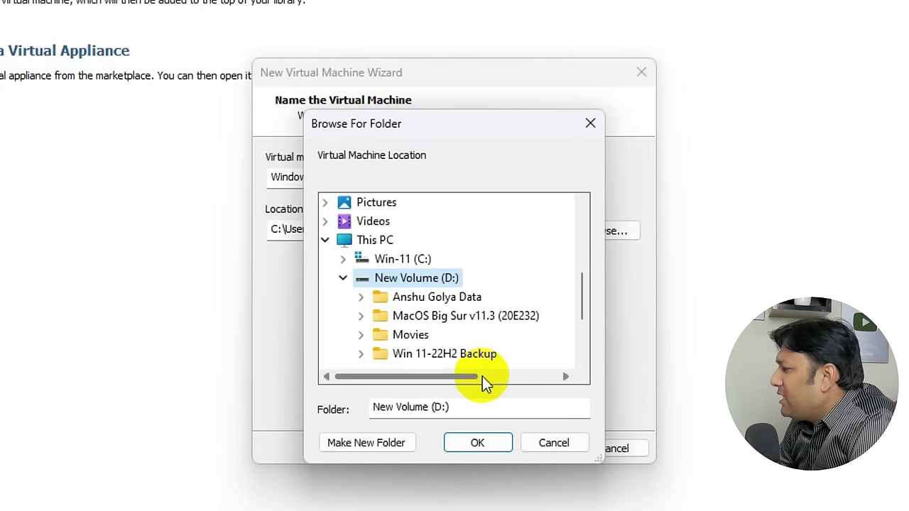
Create a folder named Win-10 on New Volume (D:) and use it as the virtual machine's location.
left_click(383, 443)
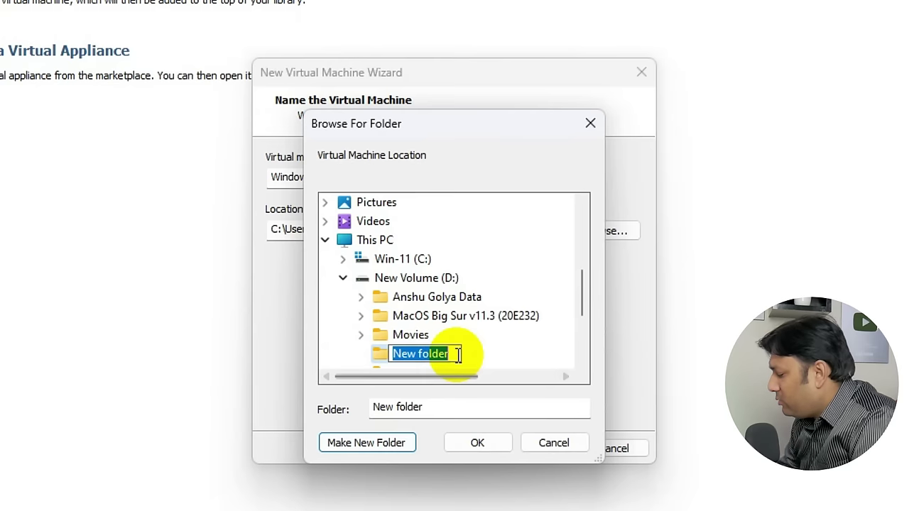
type("Win")
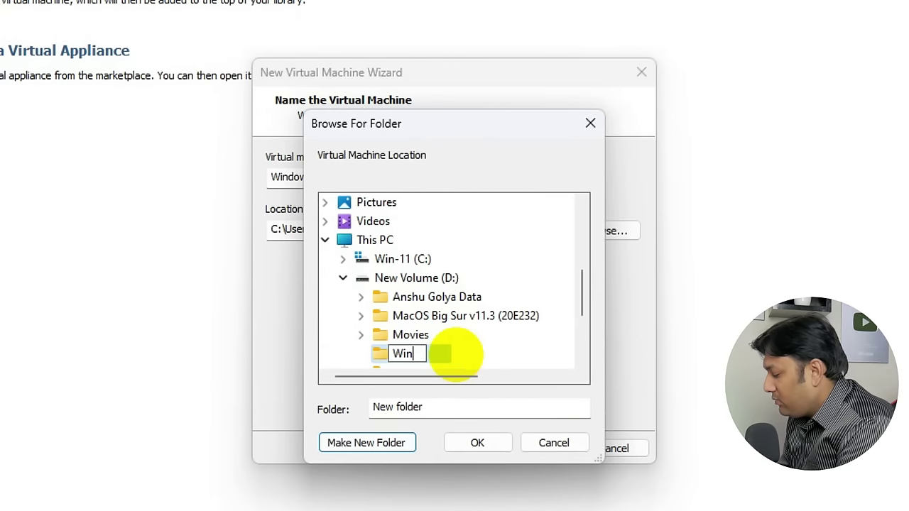
type("-10")
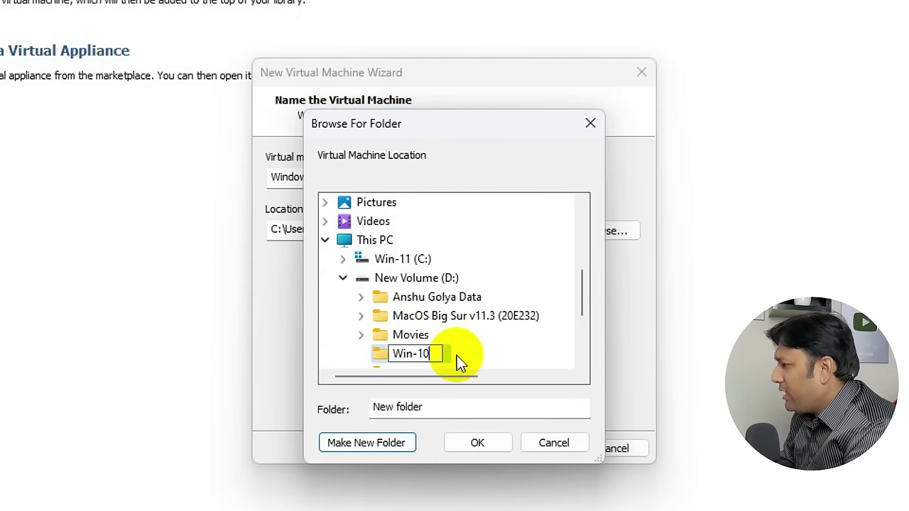
key("Return")
left_click(411, 361)
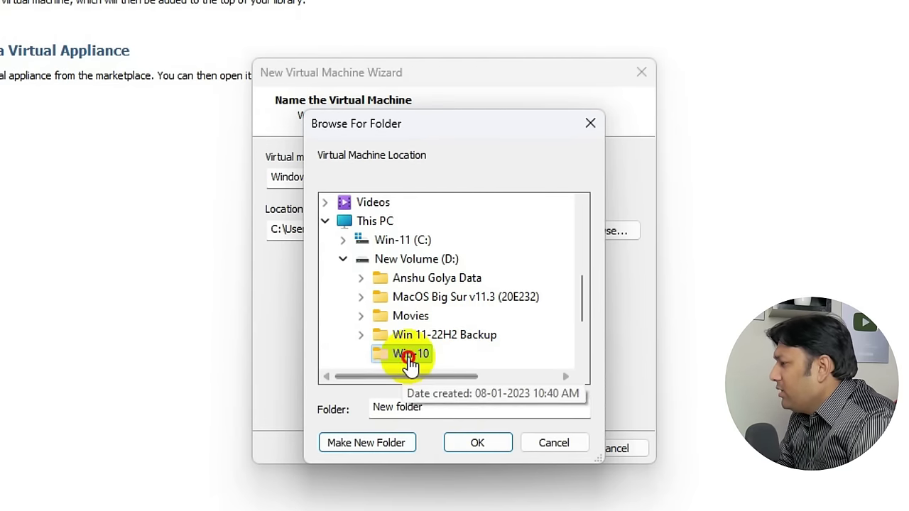
left_click(476, 443)
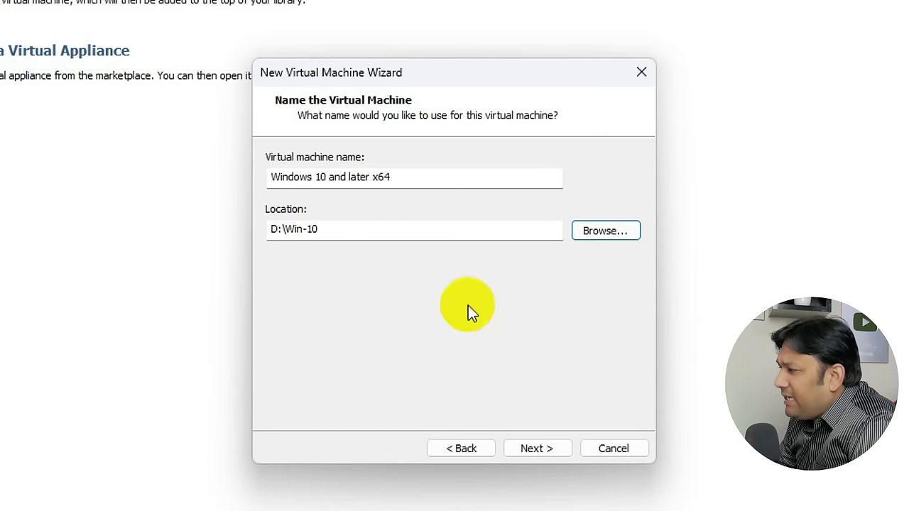
left_click(538, 449)
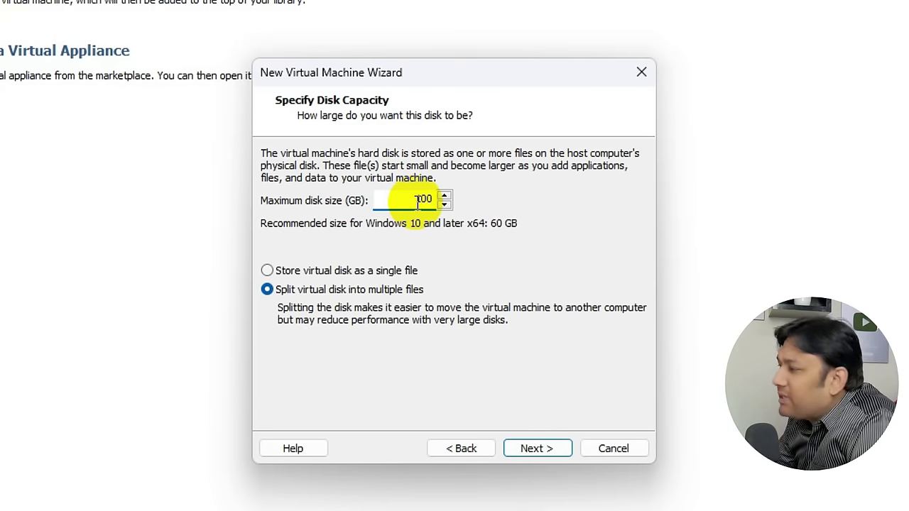
Set the maximum disk size to 100 GB, store the virtual disk as a single file, and finish creating the virtual machine.
type("100")
left_click(320, 272)
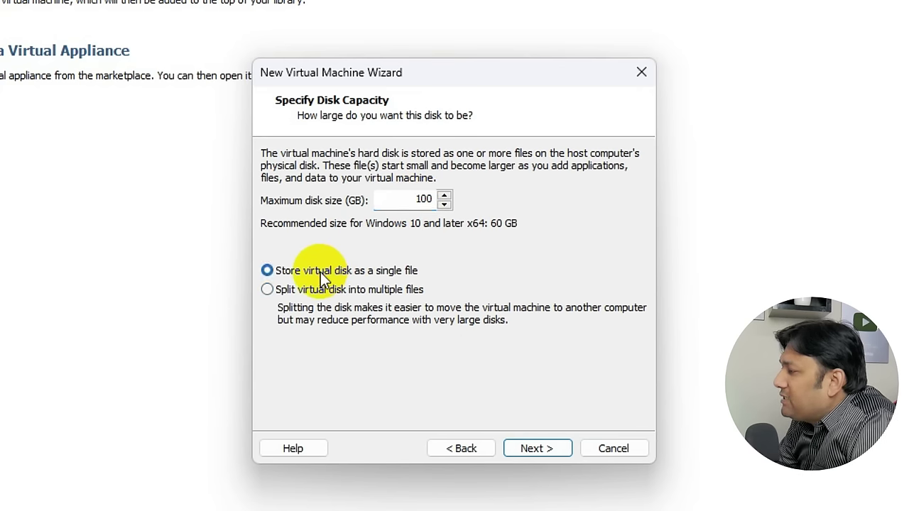
left_click(562, 451)
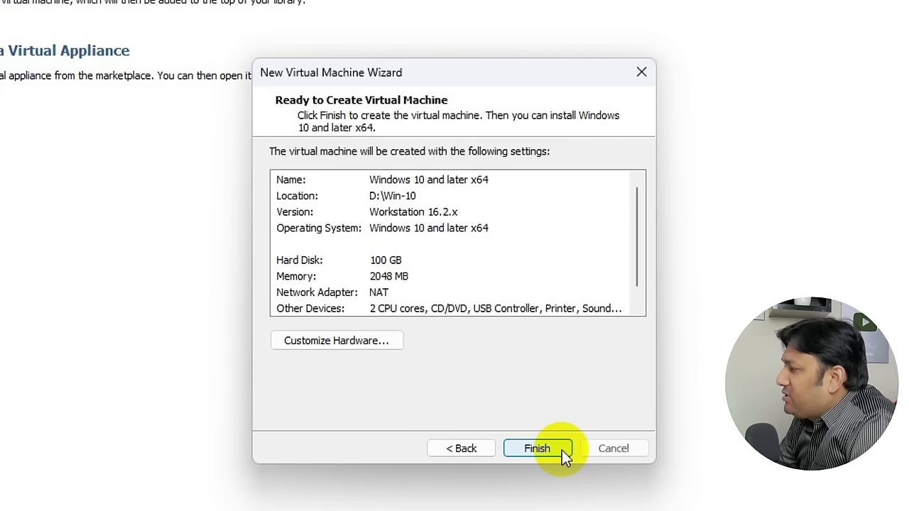
left_click(538, 449)
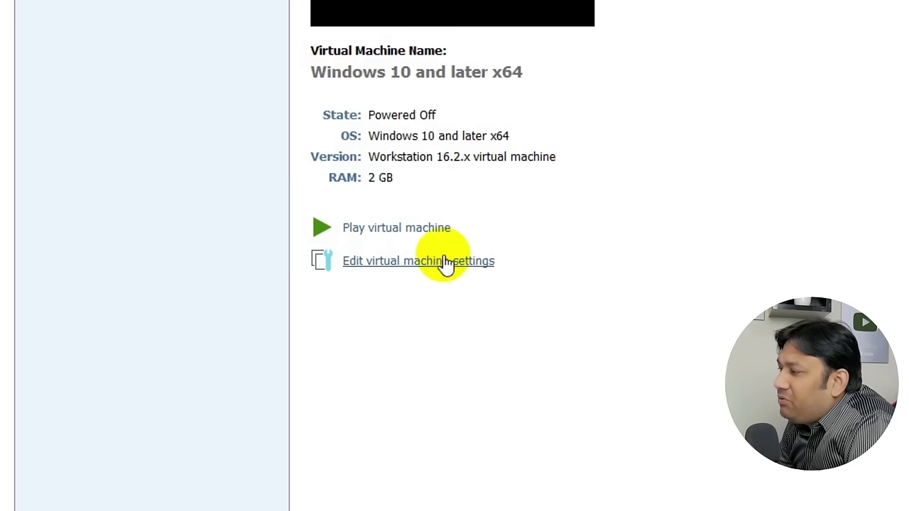
Set the virtual machine's CD/DVD drive to use the image Windows10-22H2 (64BIT).iso from the New Folder in Downloads.
left_click(426, 273)
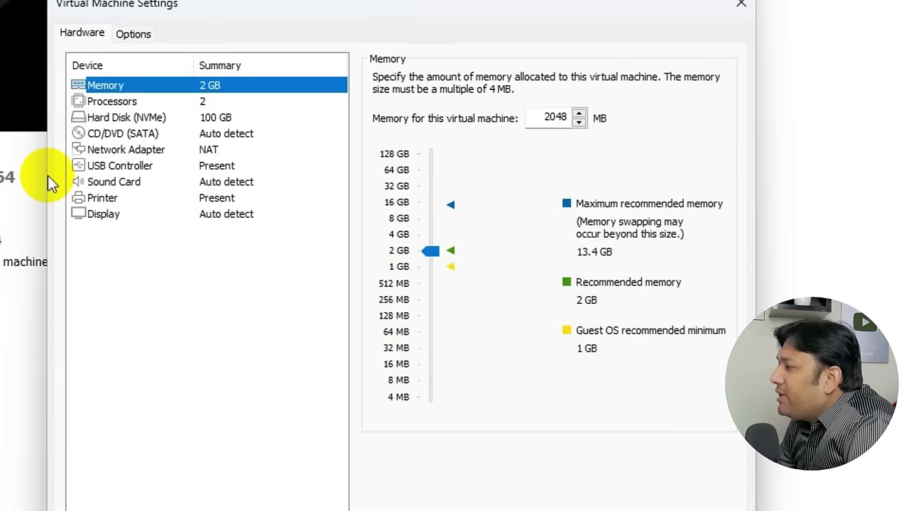
left_click(121, 134)
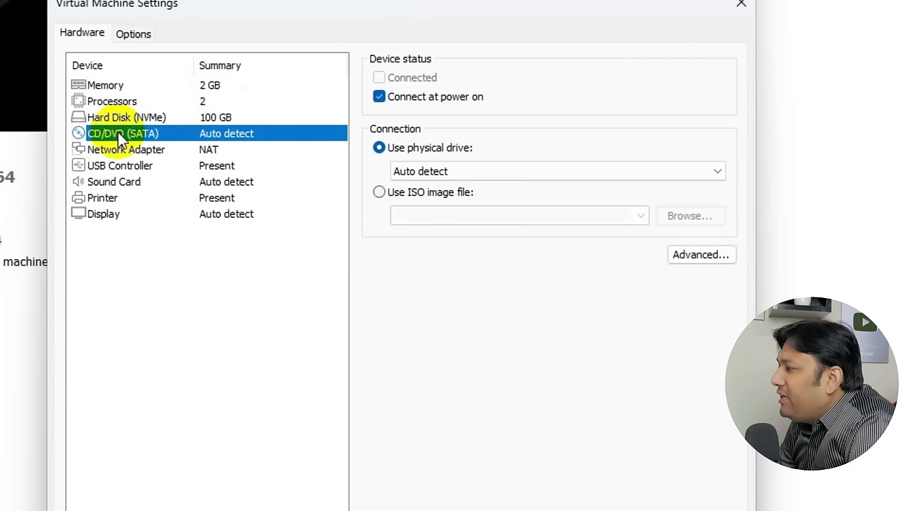
left_click(393, 195)
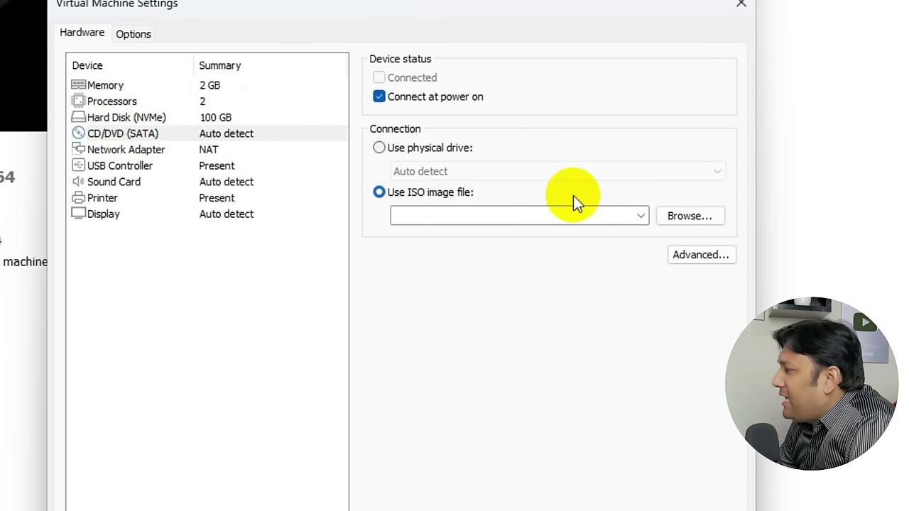
left_click(687, 216)
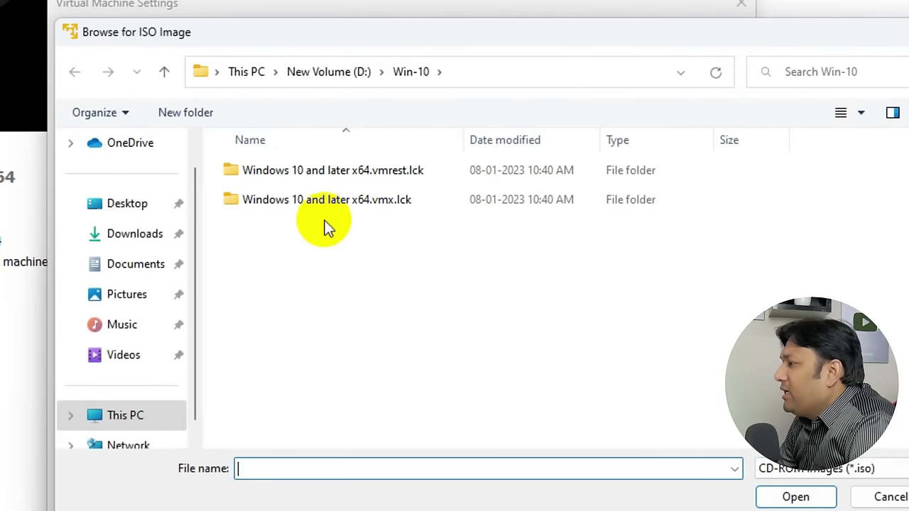
left_click(149, 237)
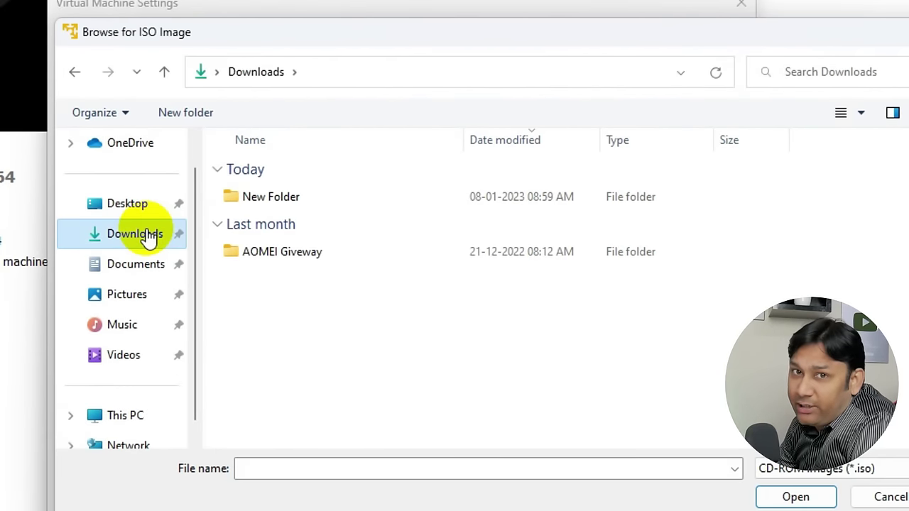
double_click(262, 202)
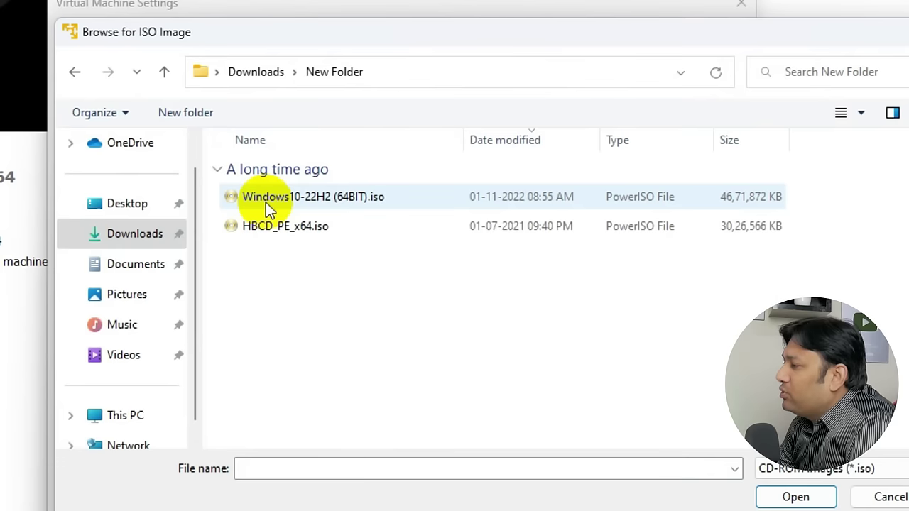
left_click(305, 199)
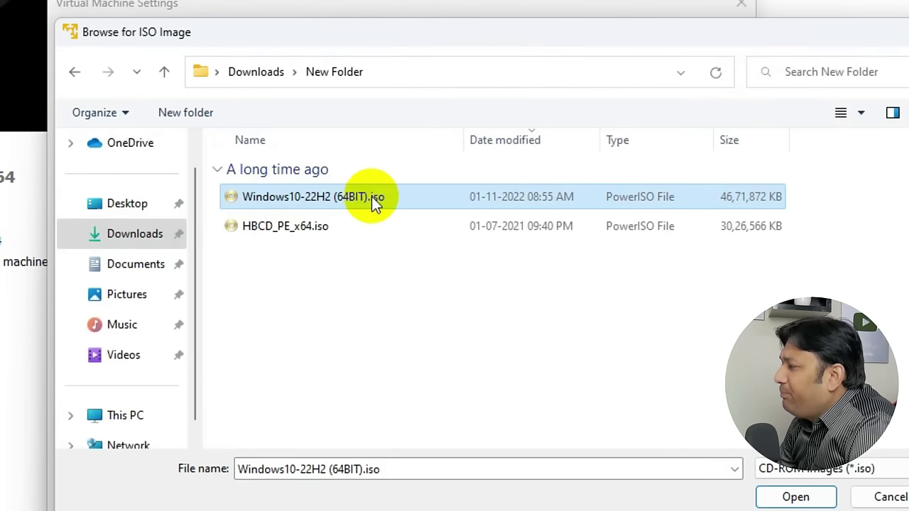
left_click(791, 495)
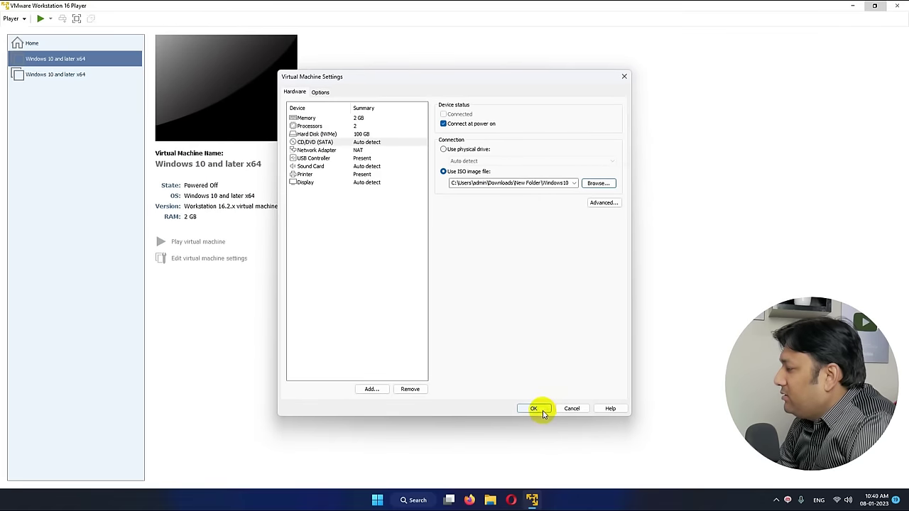
left_click(534, 409)
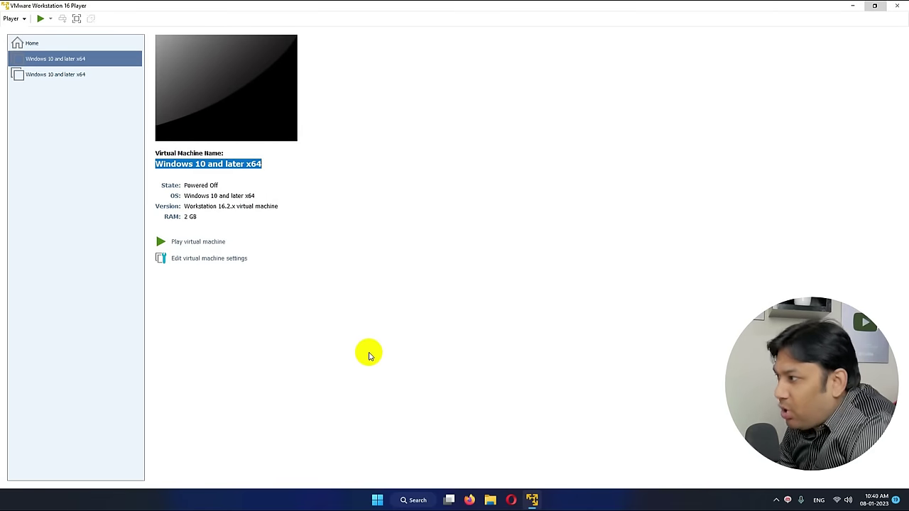
Start the virtual machine and boot it from the Windows 10 installation disc image.
left_click(191, 242)
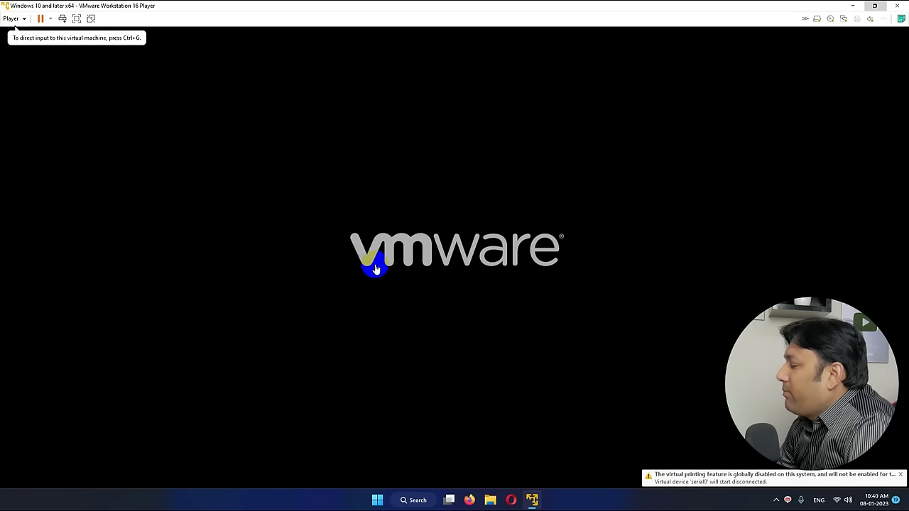
left_click(377, 269)
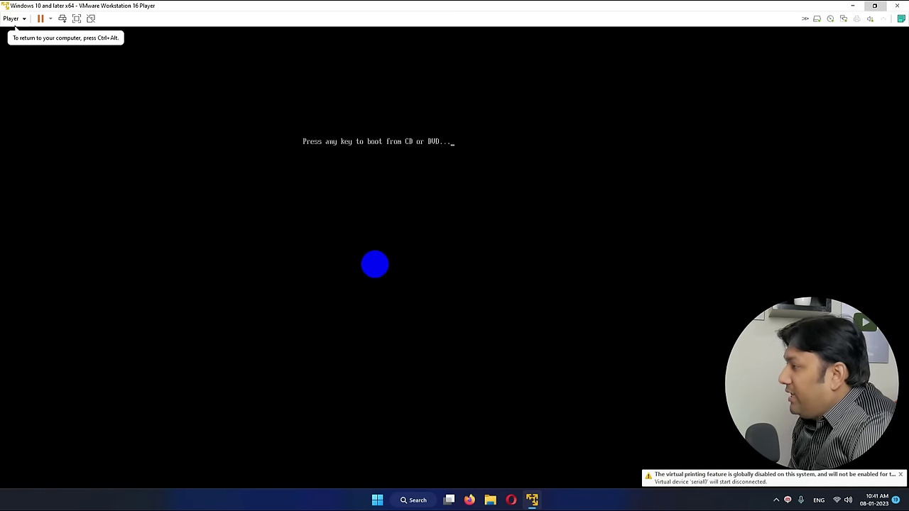
key("Return")
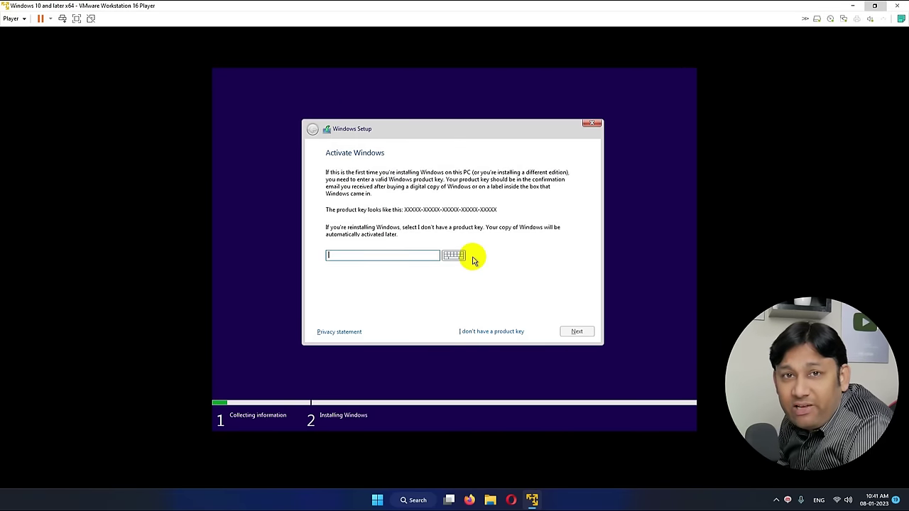
Continue Windows Setup without a product key and choose Windows 10 Home Single Language as the edition to install.
left_click(486, 331)
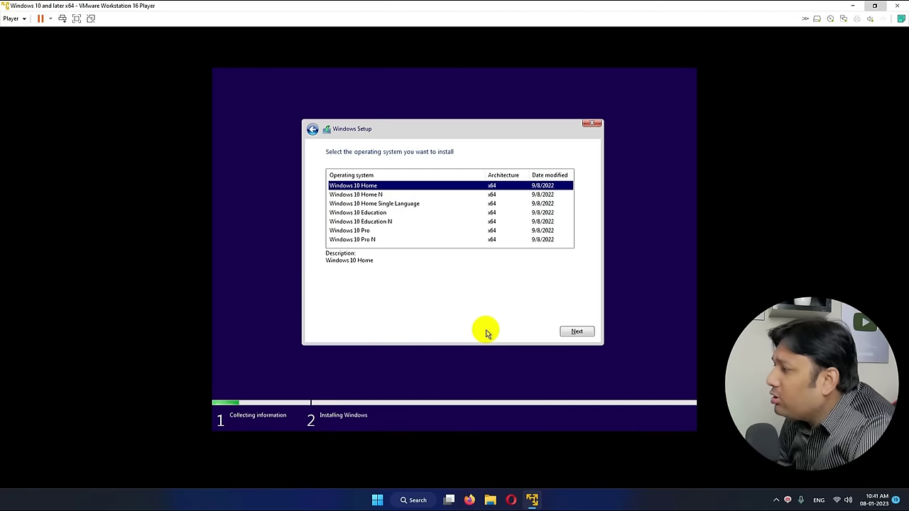
left_click(414, 204)
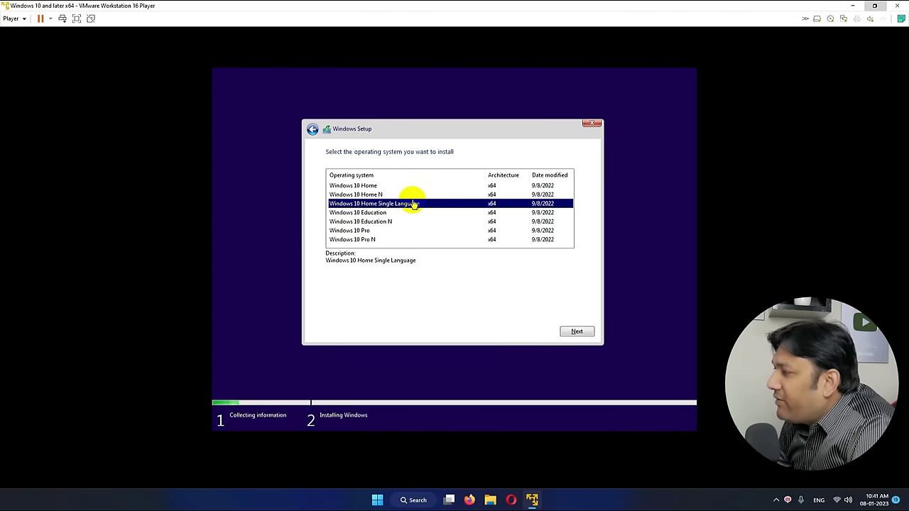
left_click(581, 331)
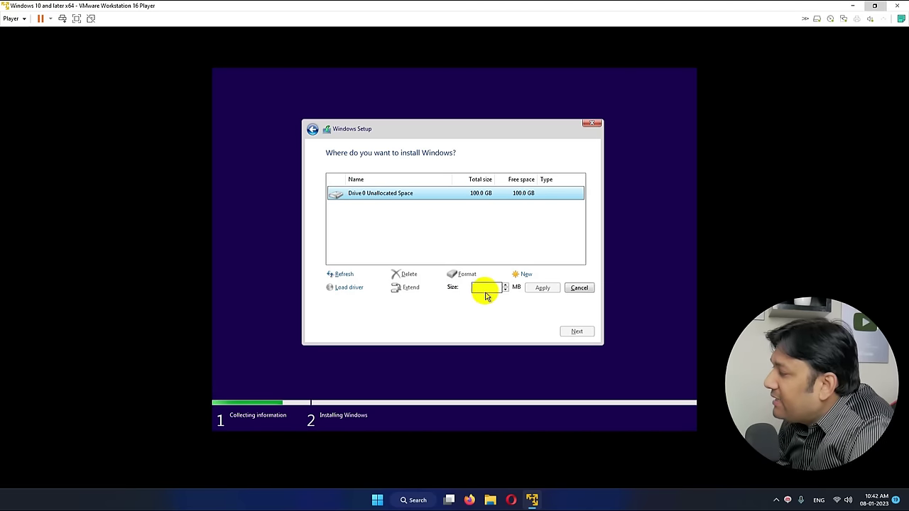
Create a new 60000 MB partition in the unallocated space of Drive 0.
type("60")
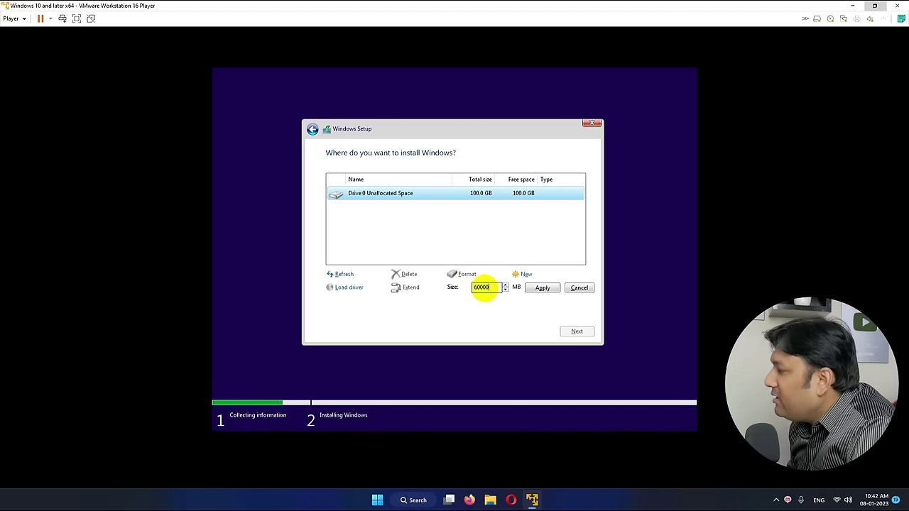
type("000")
left_click(542, 288)
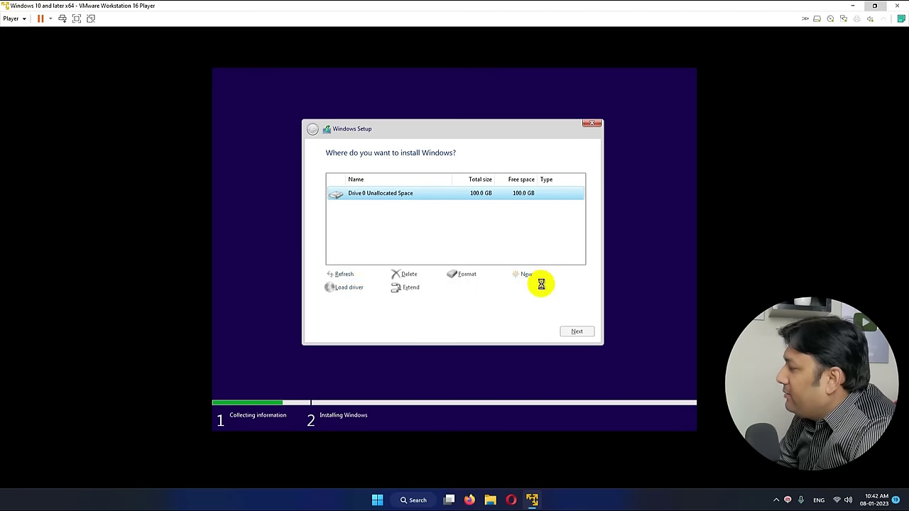
Create a second partition from all the remaining unallocated space on Drive 0 and format it.
left_click(488, 244)
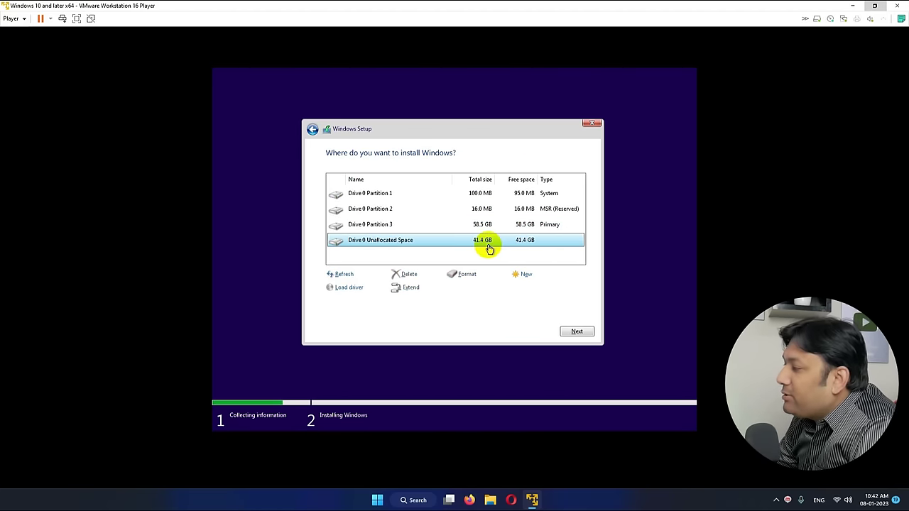
left_click(526, 275)
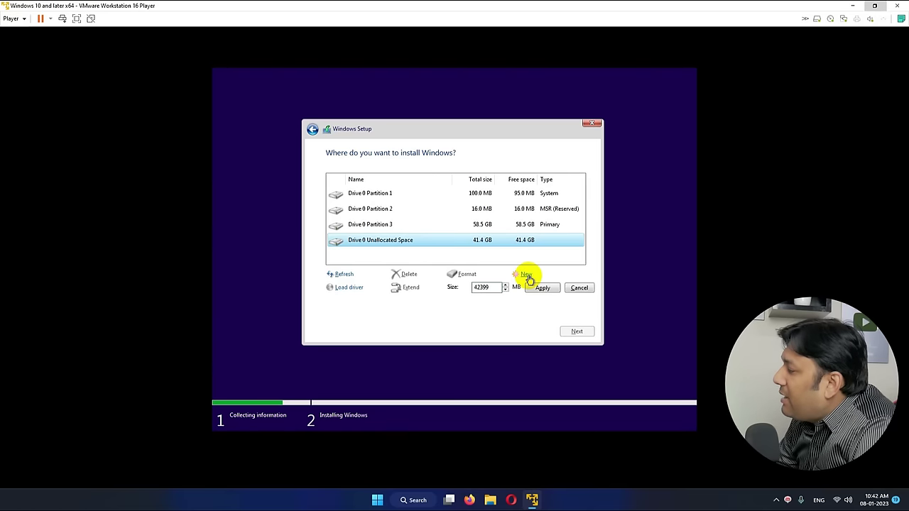
left_click(540, 291)
left_click(471, 277)
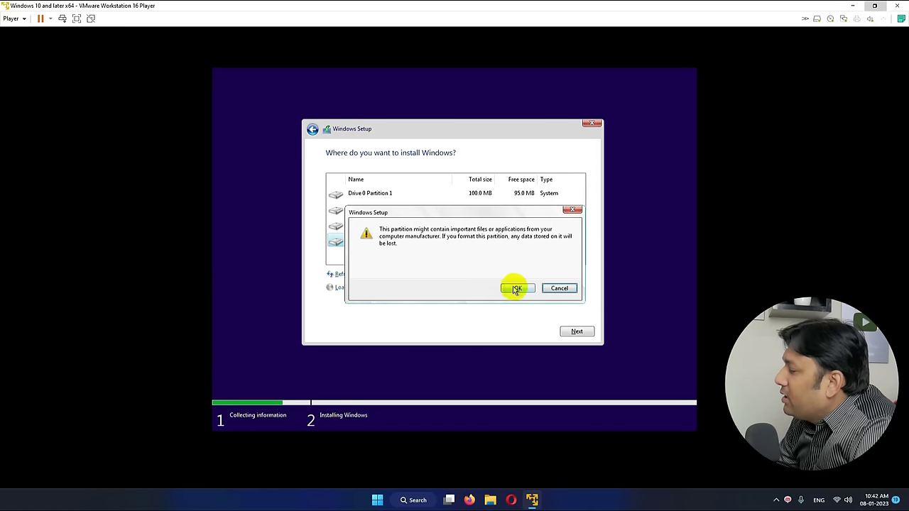
left_click(517, 287)
Start installing Windows on Drive 0 Partition 3 and disconnect the virtual machine's network adapter.
left_click(483, 225)
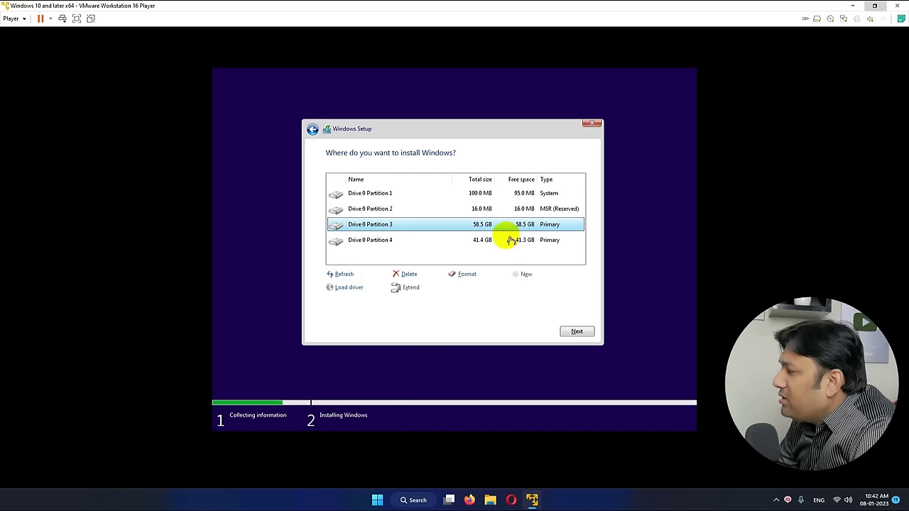
left_click(575, 331)
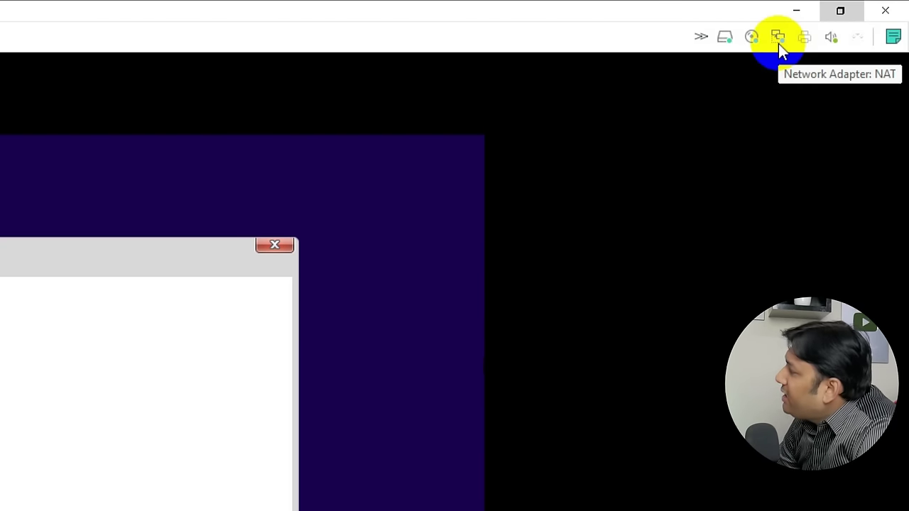
left_click(778, 43)
left_click(816, 59)
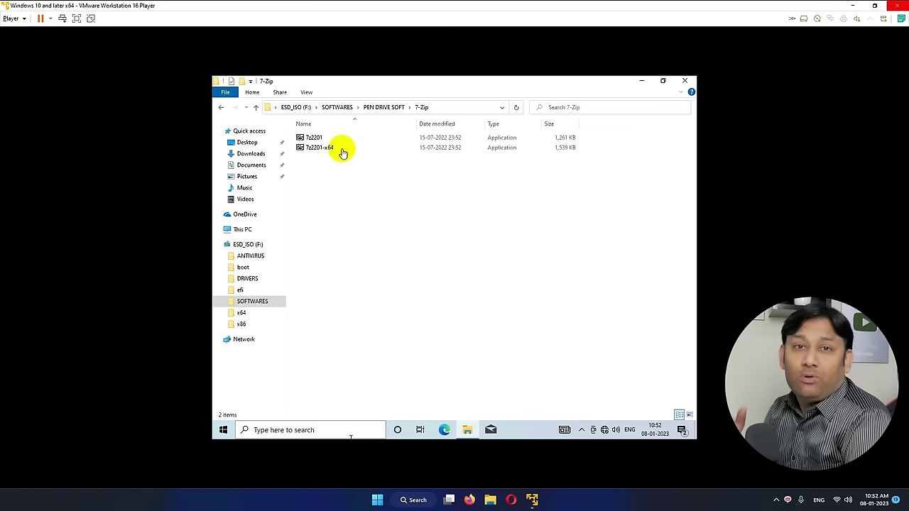
Install 7-Zip 22.01 (x64) from the 7z2201-x64 installer into C:\Program Files\7-Zip\ and close its setup.
double_click(332, 148)
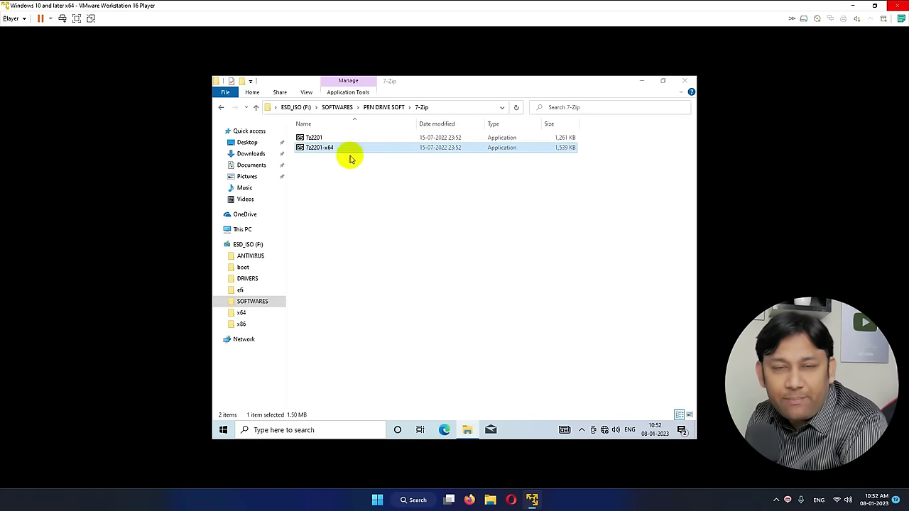
left_click(449, 284)
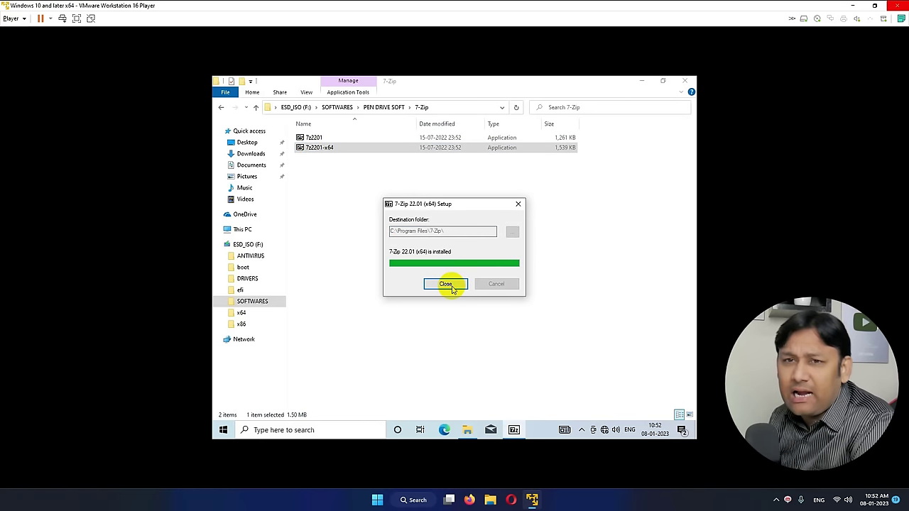
left_click(448, 284)
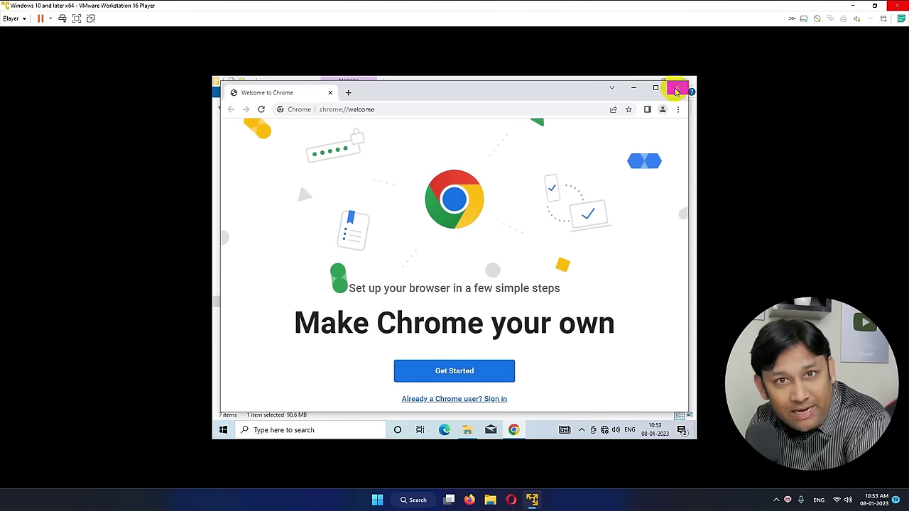
Close the Chrome welcome window and install Firefox 107.0.1 (64-bit) from the browser folder with administrator rights.
left_click(675, 87)
right_click(355, 157)
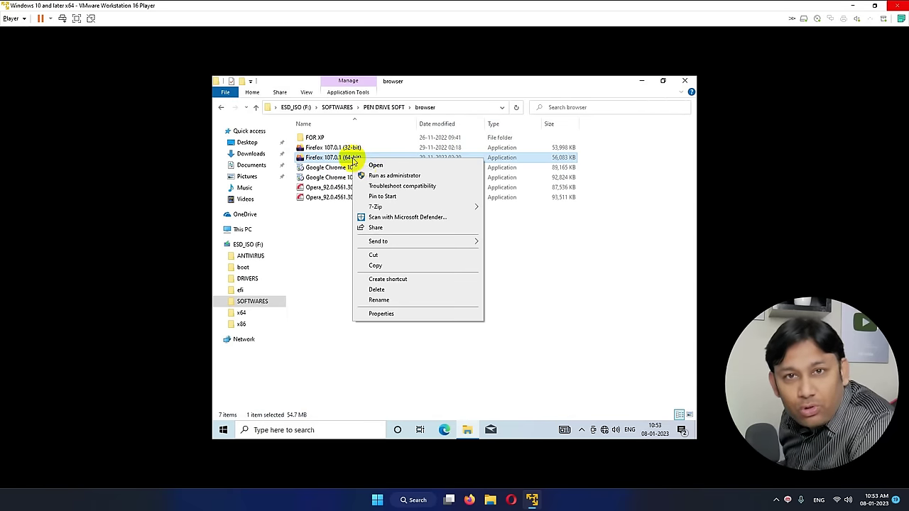
left_click(372, 173)
left_click(506, 328)
left_click(504, 327)
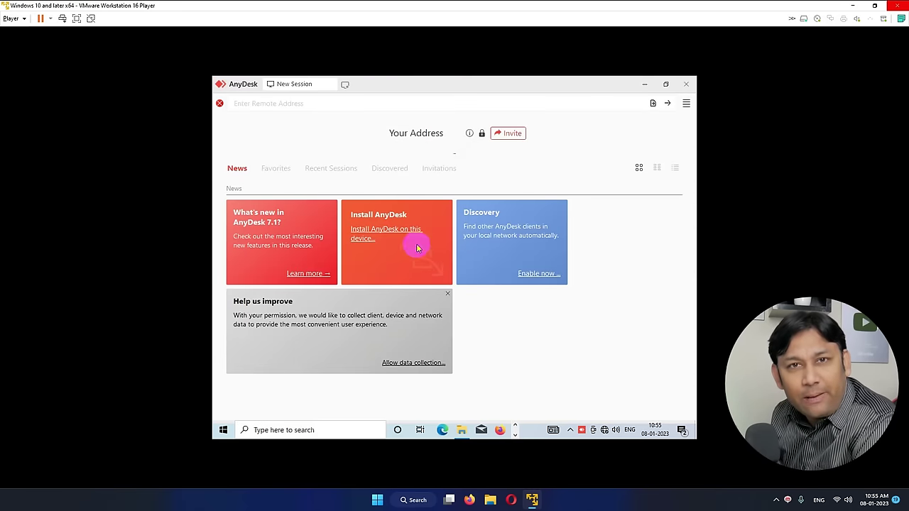
Install AnyDesk into C:\Program Files (x86)\AnyDesk with start menu shortcuts, desktop icon, AnyDesk Printer and Main Channel auto-update.
left_click(406, 231)
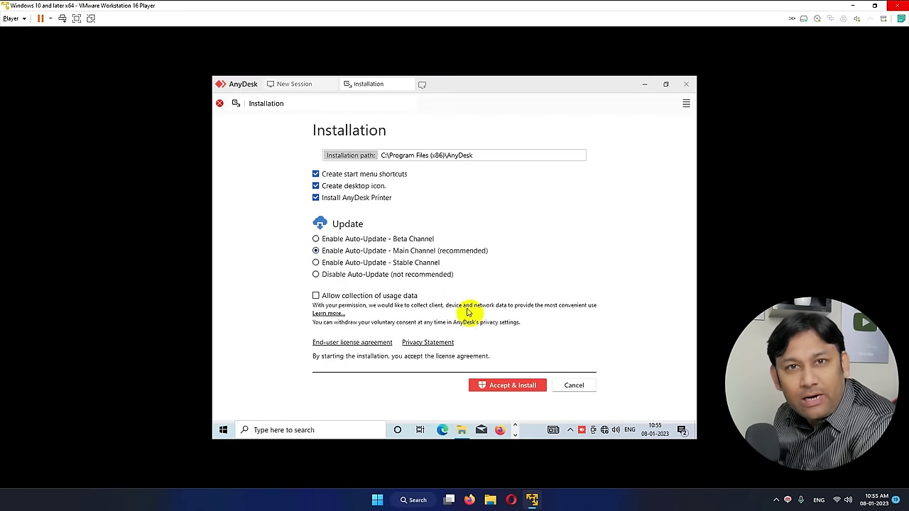
left_click(498, 385)
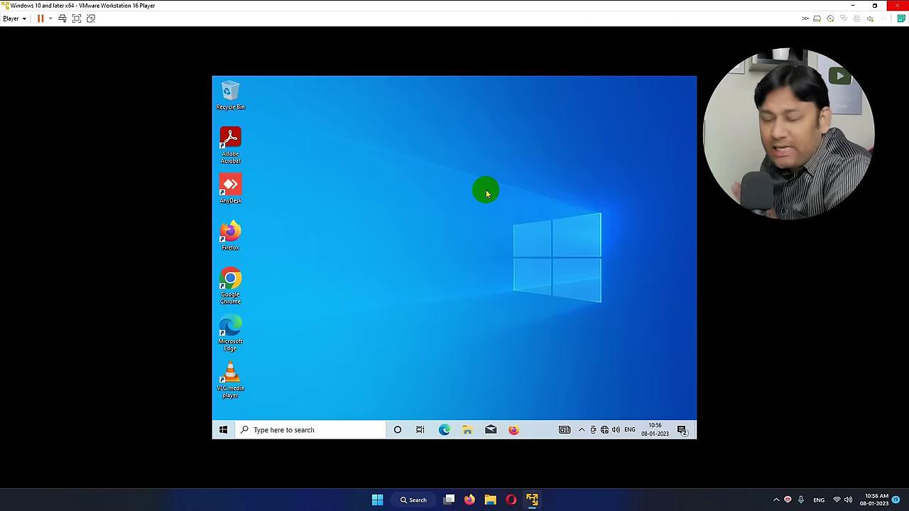
Open File Explorer at This PC and rename Local Disk (C:) to Win-10, granting administrator permission.
left_click(298, 430)
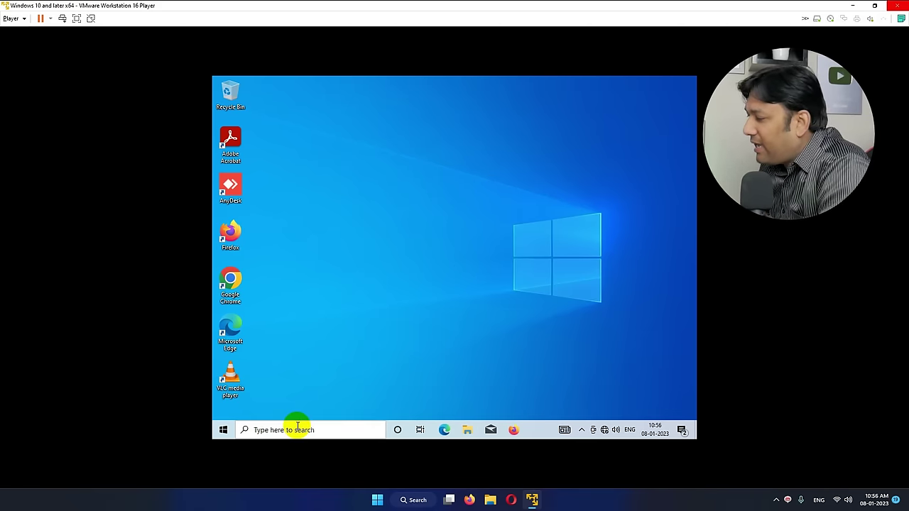
type("file")
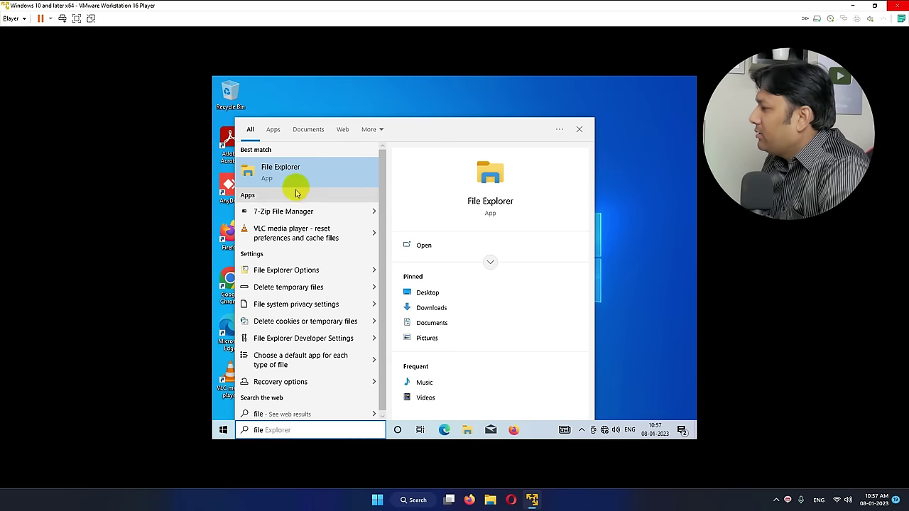
left_click(293, 179)
left_click(240, 232)
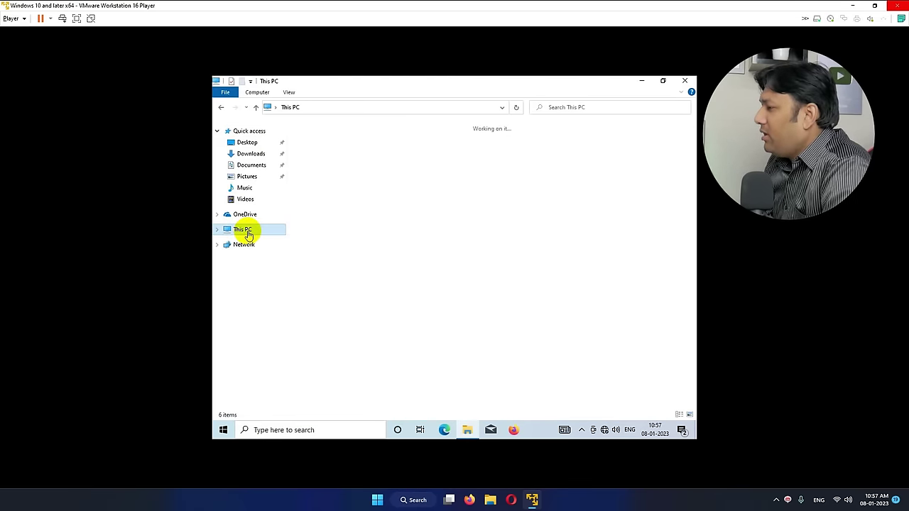
left_click(338, 242)
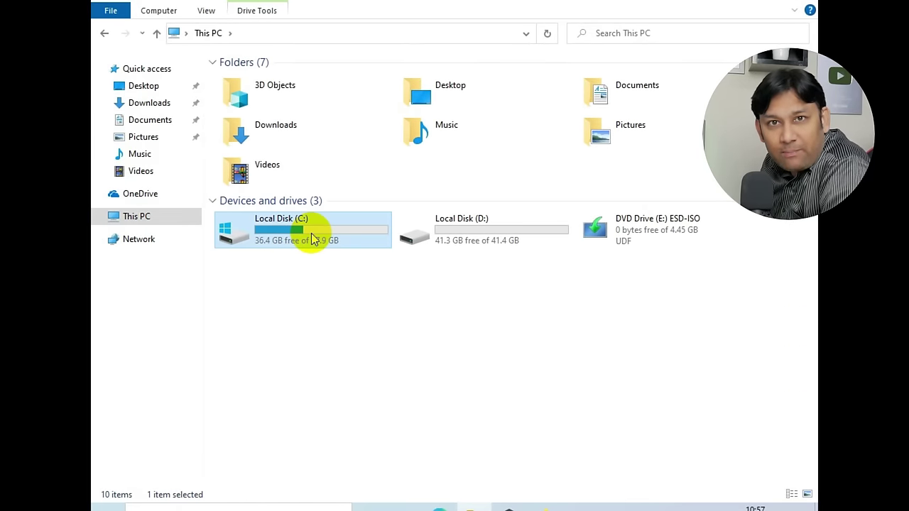
right_click(310, 237)
left_click(350, 435)
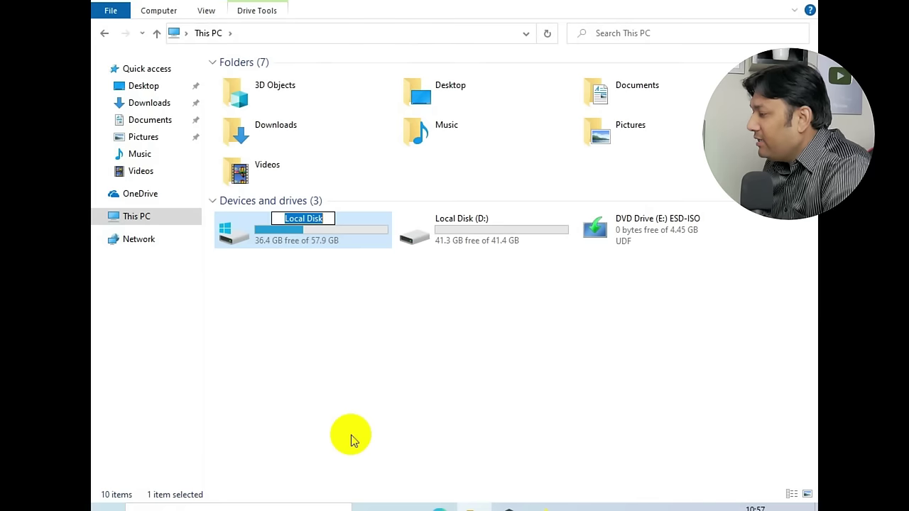
type("Win-10")
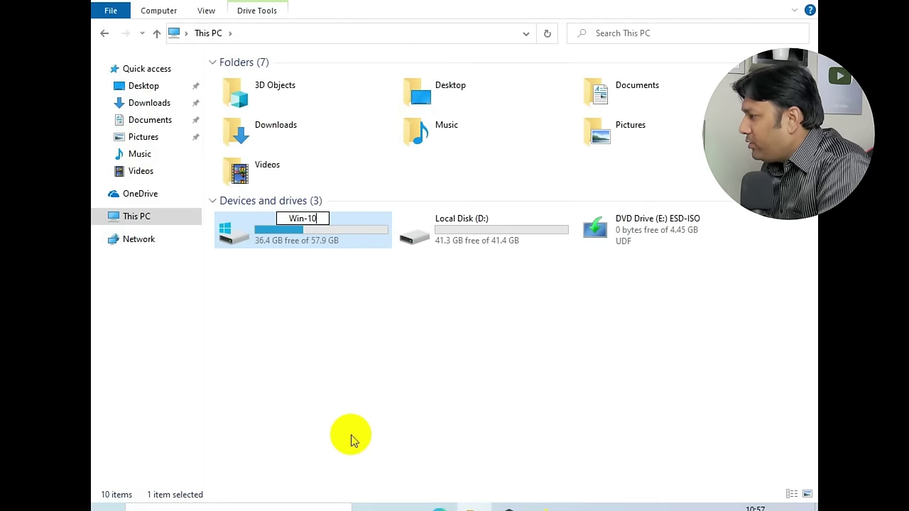
key("Return")
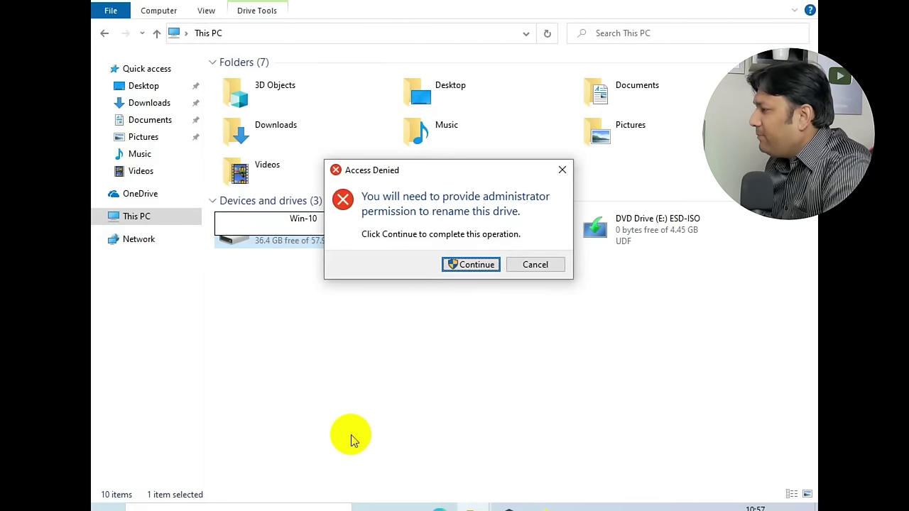
left_click(482, 265)
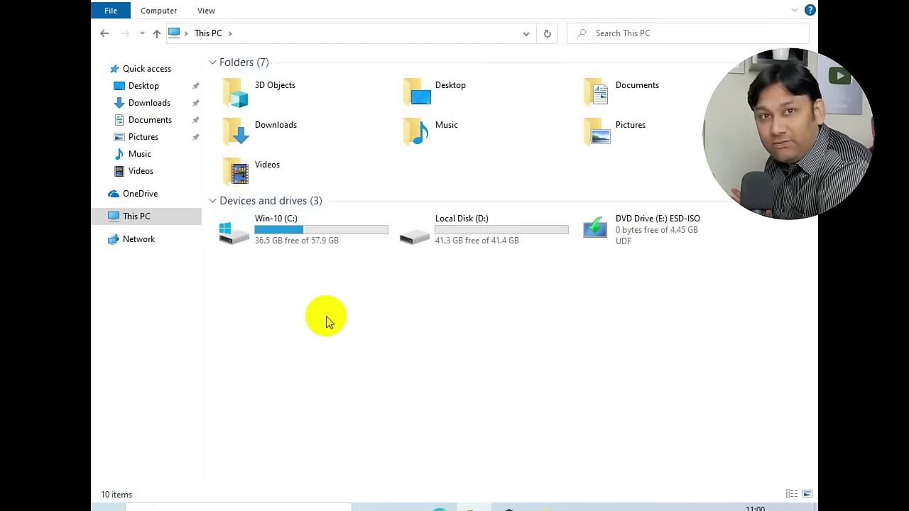
Go to the Windows\System32\Sysprep folder on the C: drive and run sysprep as administrator.
double_click(298, 239)
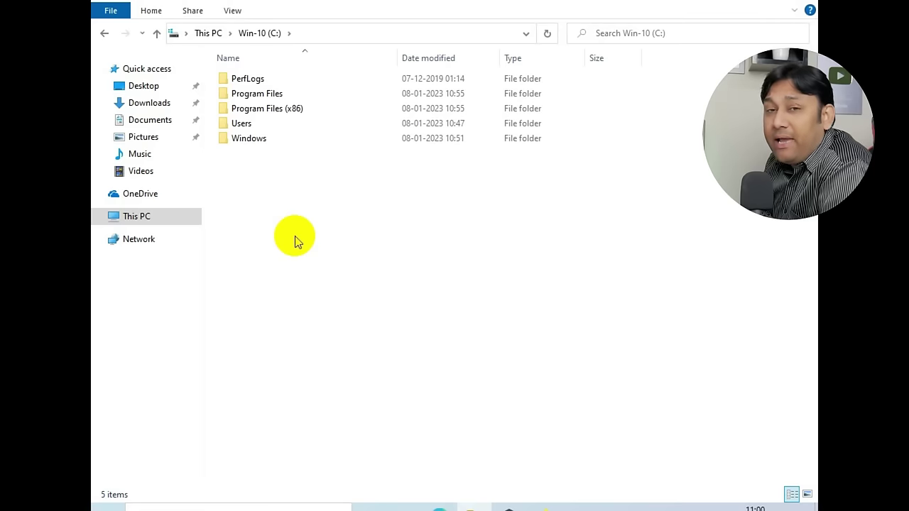
double_click(264, 138)
left_click(260, 200)
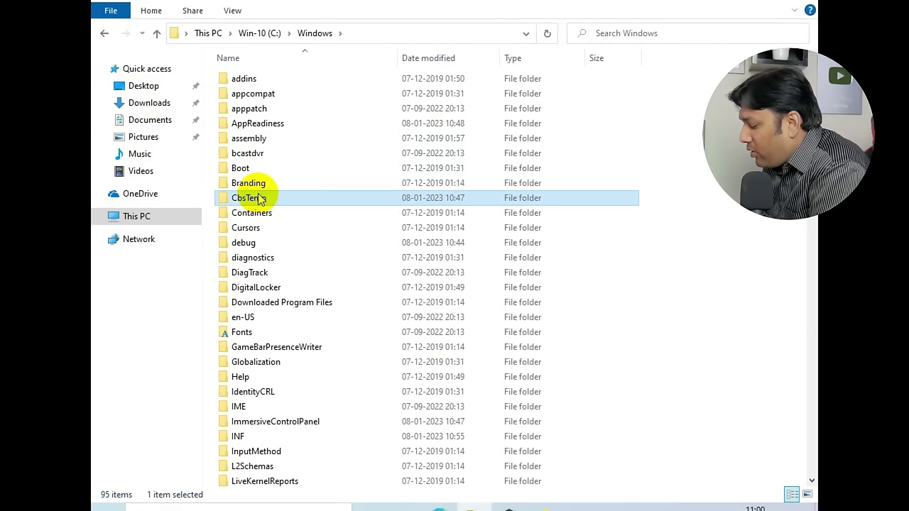
type("sys")
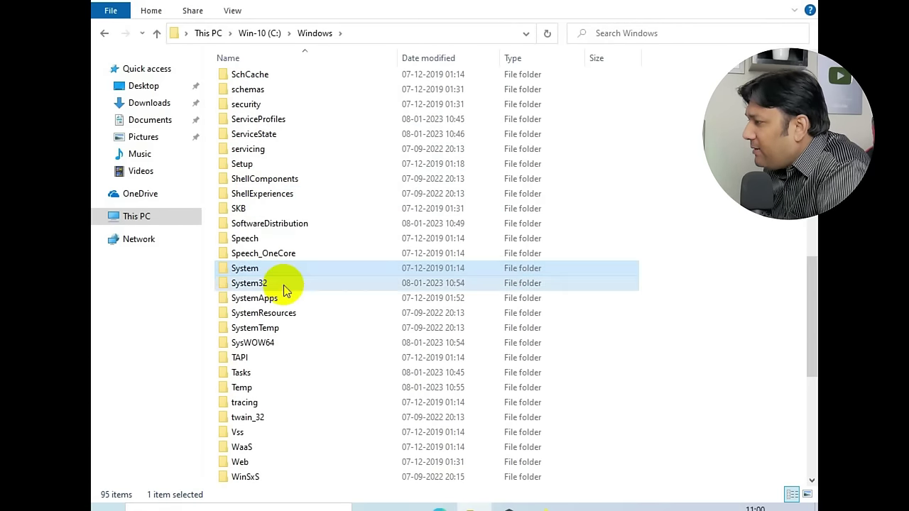
double_click(284, 285)
type("sys")
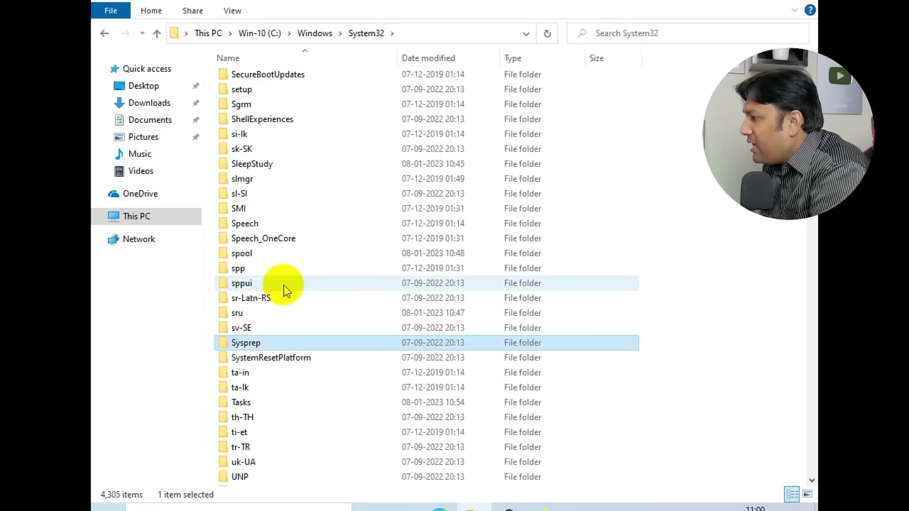
double_click(255, 346)
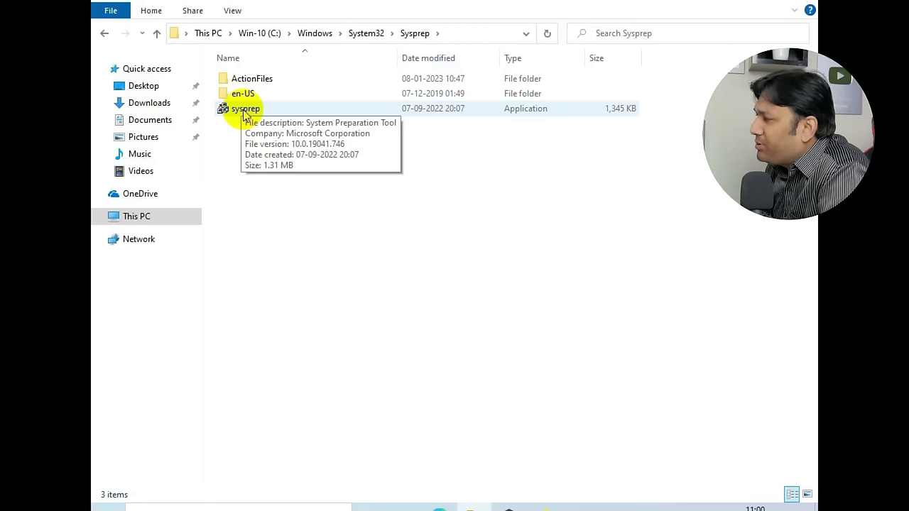
right_click(245, 114)
left_click(271, 135)
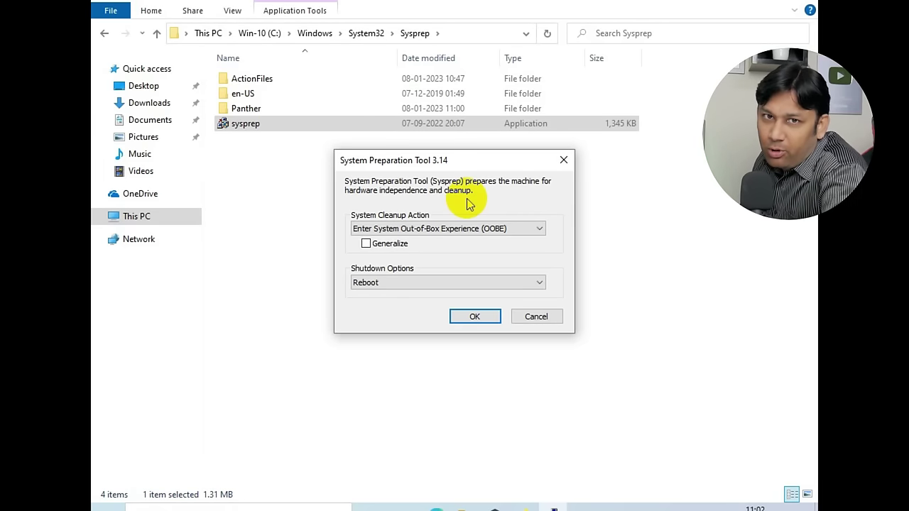
Run the System Preparation Tool with Generalize enabled and the shutdown option set to Shutdown.
left_click(366, 244)
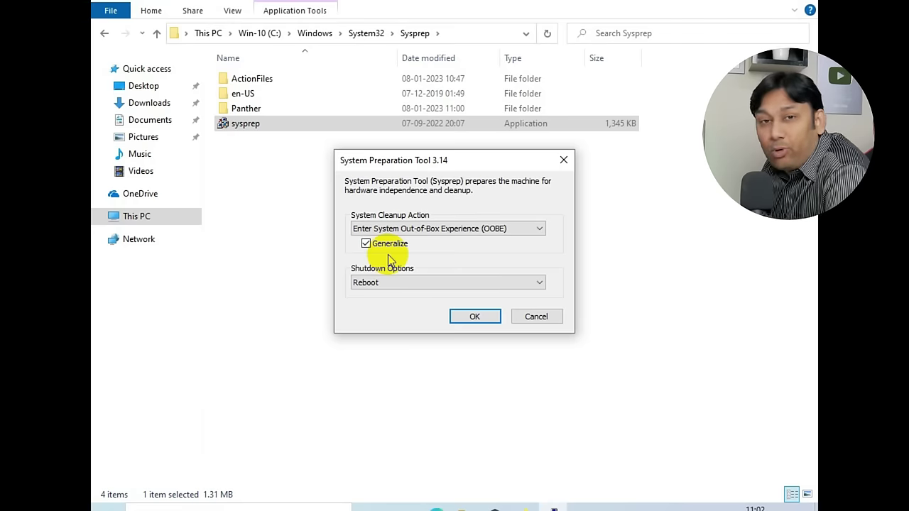
left_click(414, 283)
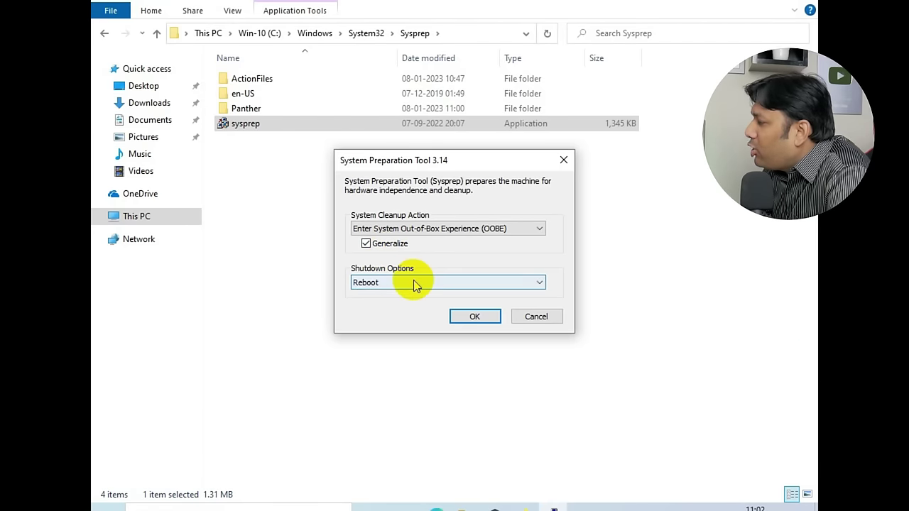
left_click(380, 314)
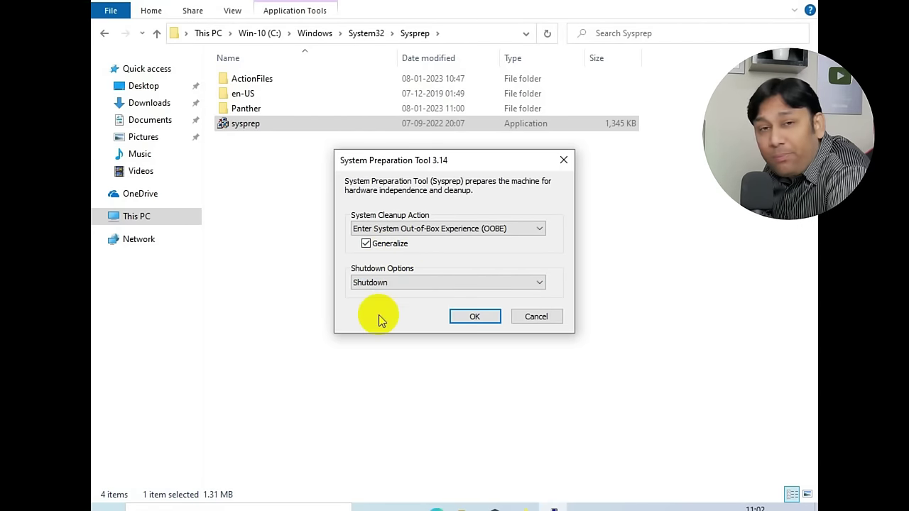
left_click(472, 315)
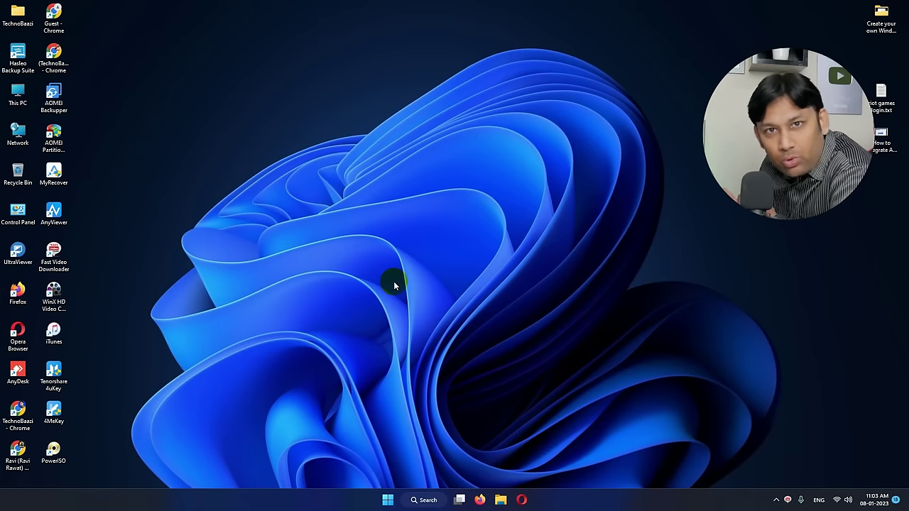
Open VMware Workstation 16 Player and set the Windows 10 and later x64 machine's CD/DVD image to HBCD_PE_x64.iso.
left_click(421, 500)
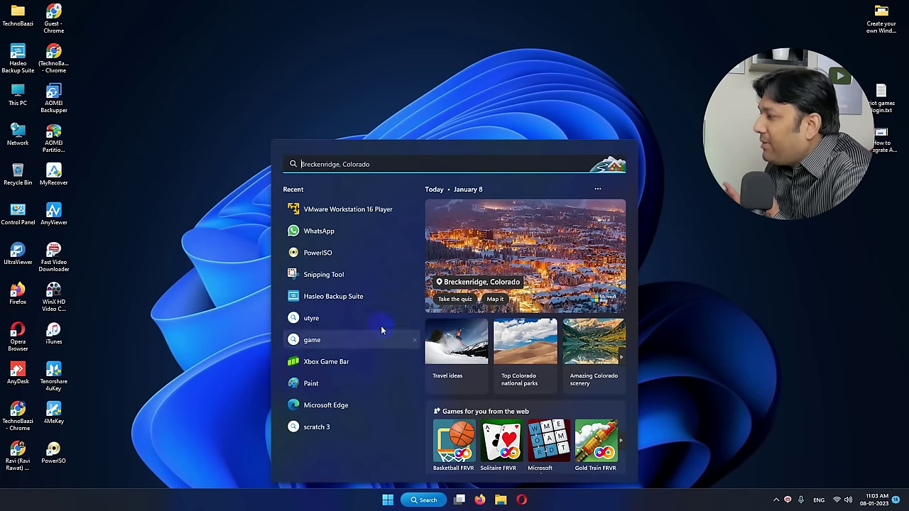
left_click(386, 210)
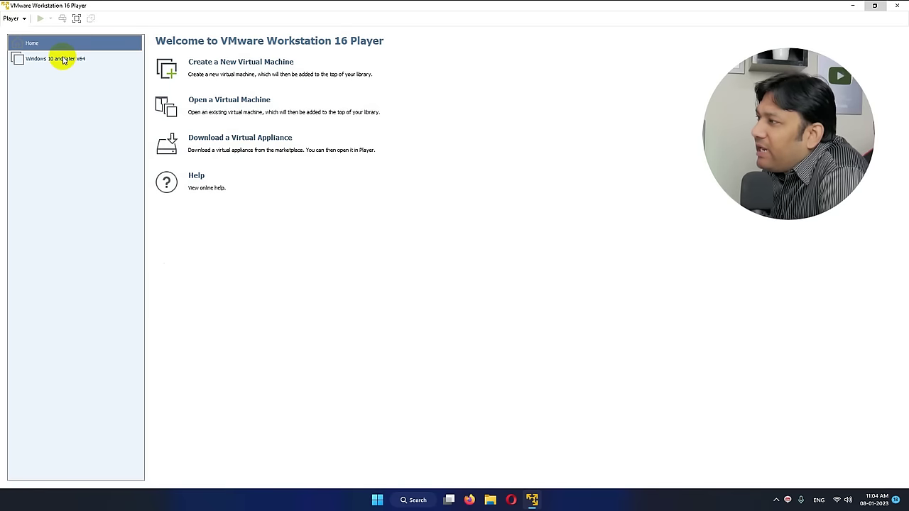
left_click(61, 59)
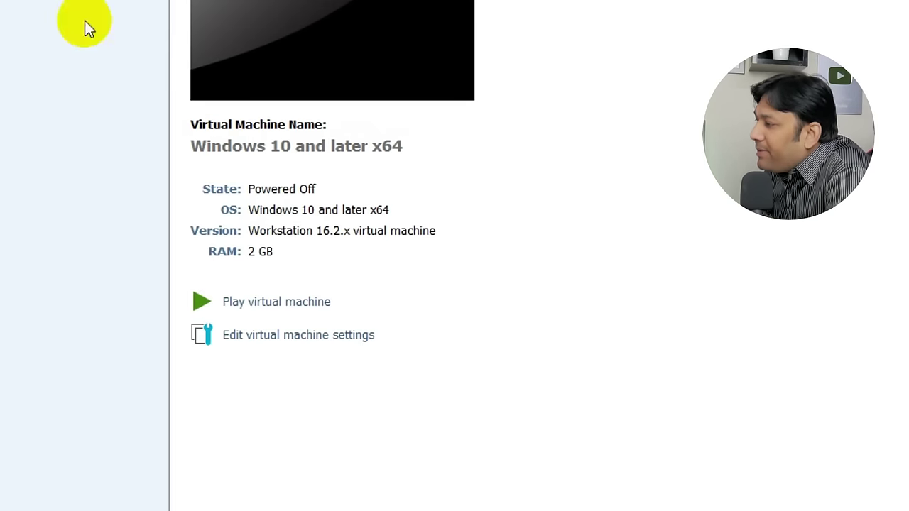
left_click(271, 344)
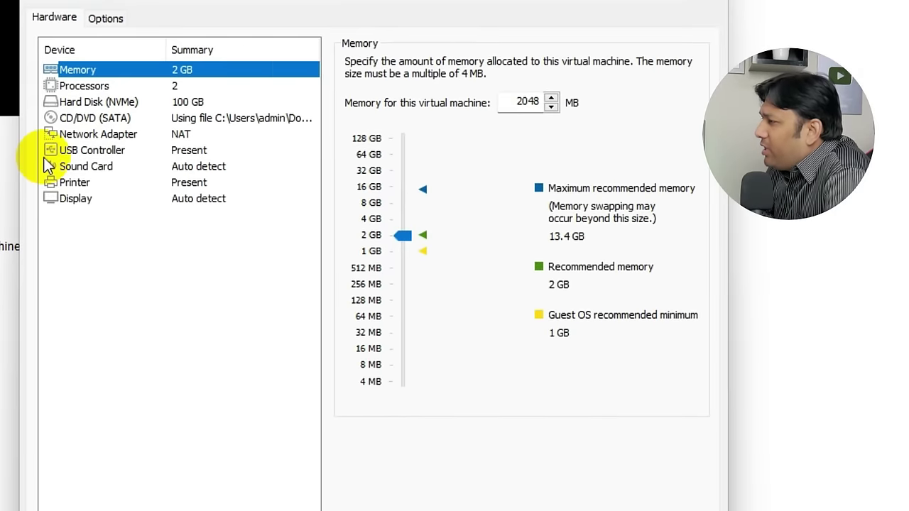
left_click(87, 121)
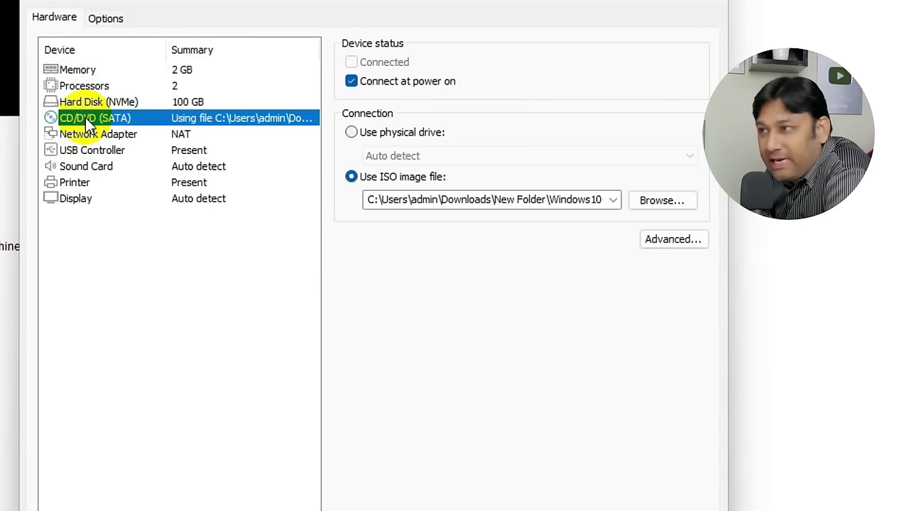
left_click(651, 204)
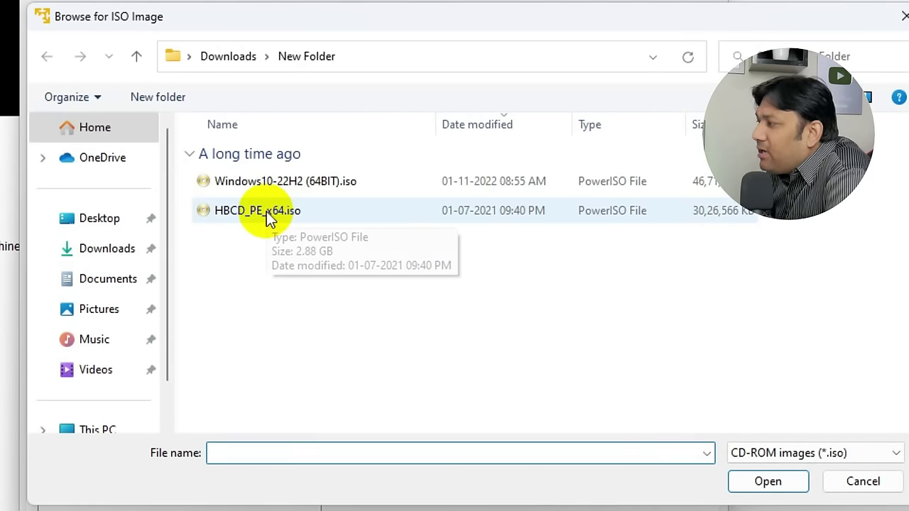
left_click(267, 216)
left_click(756, 481)
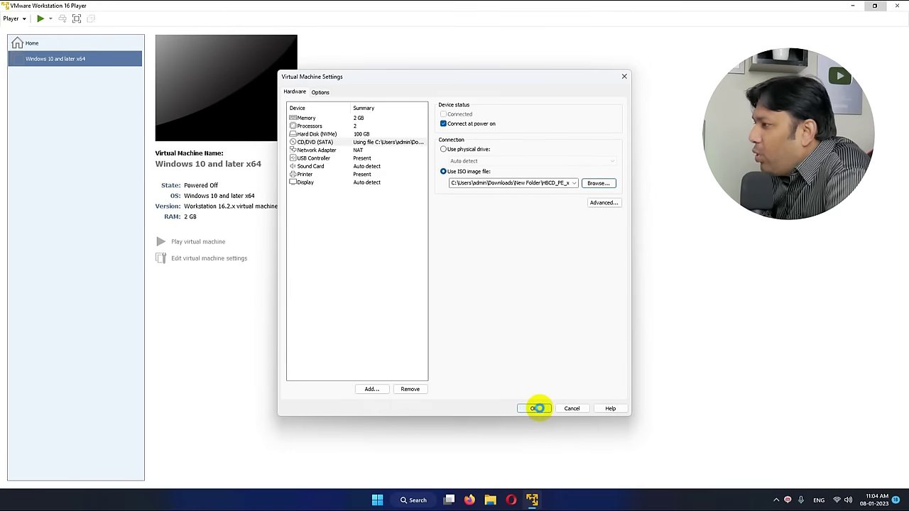
left_click(538, 462)
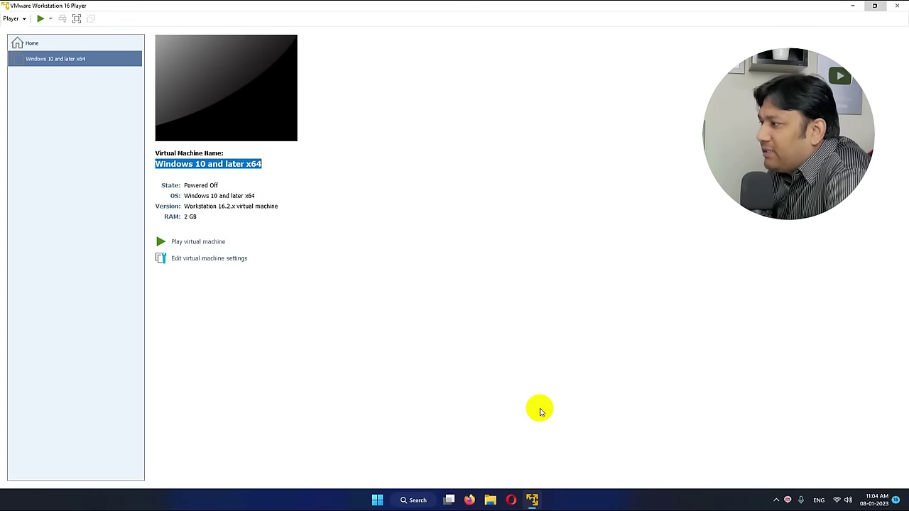
Start the virtual machine and boot it from EFI VMware Virtual SATA CDROM Drive (1.0).
left_click(206, 243)
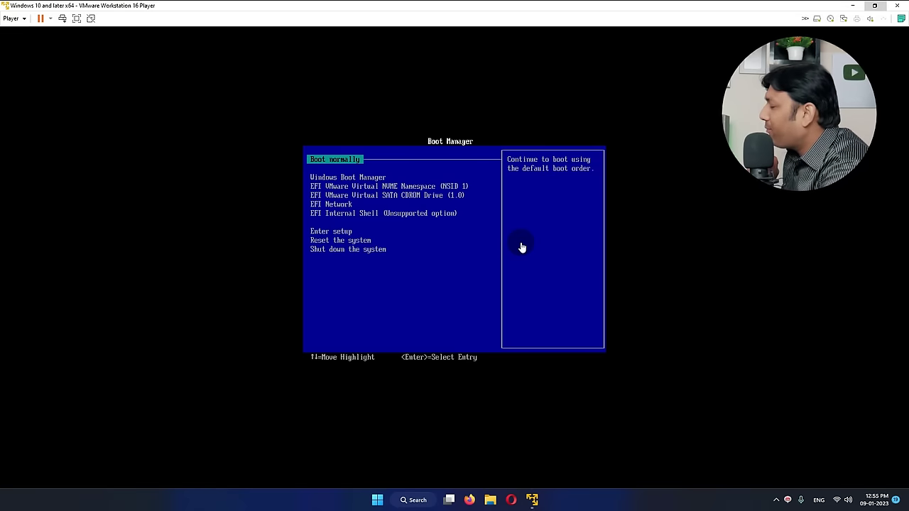
left_click(522, 245)
key("Down")
key("Down")
key("Down")
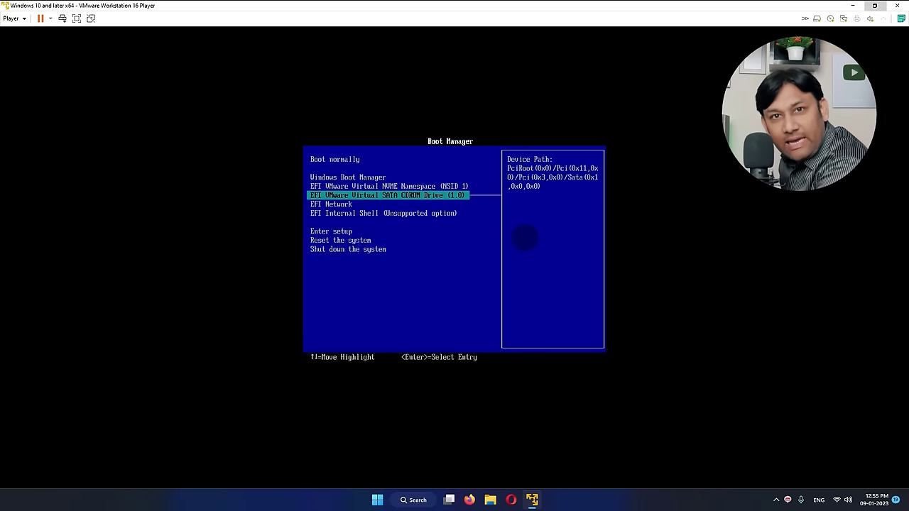
key("Return")
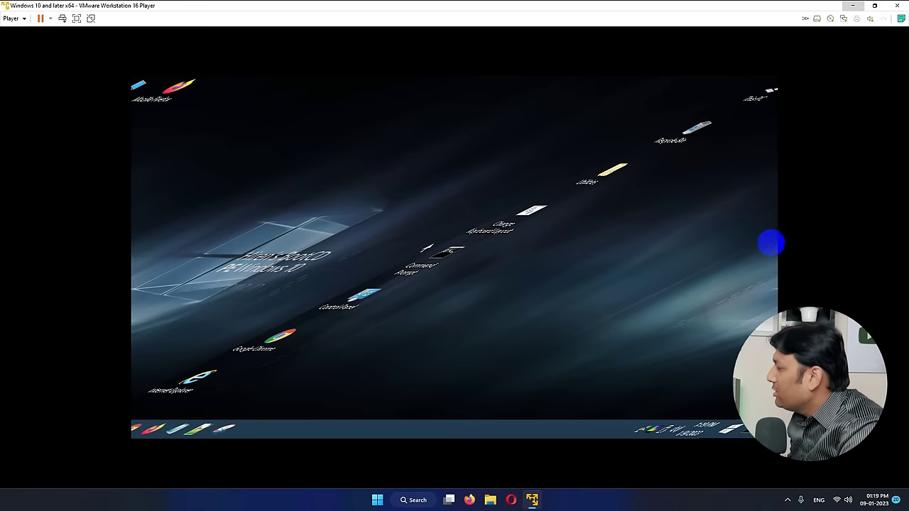
Set the Hiren's BootCD PE desktop's display resolution to 1280x768 and close the display settings.
right_click(674, 193)
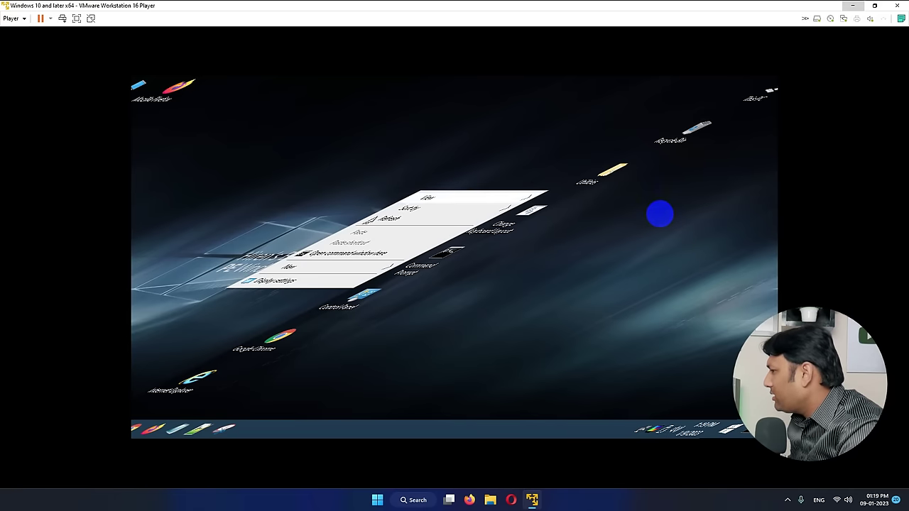
left_click(671, 282)
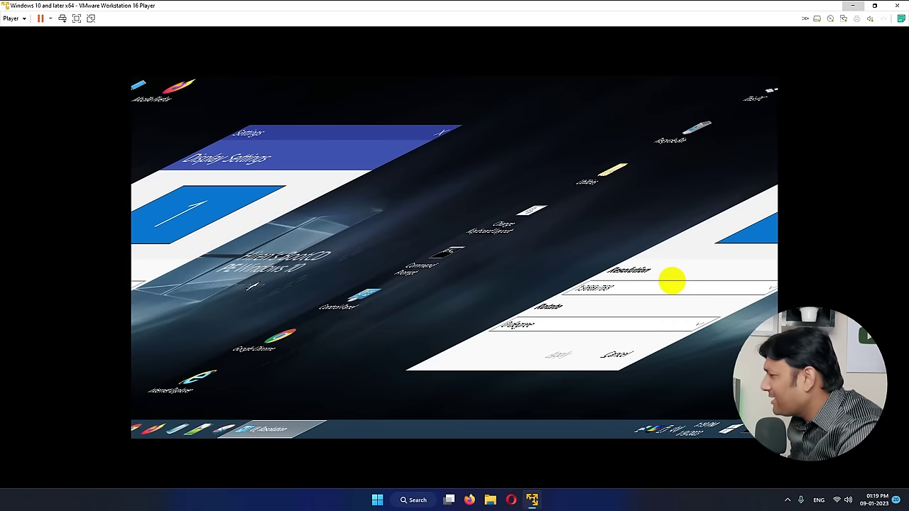
left_click(679, 267)
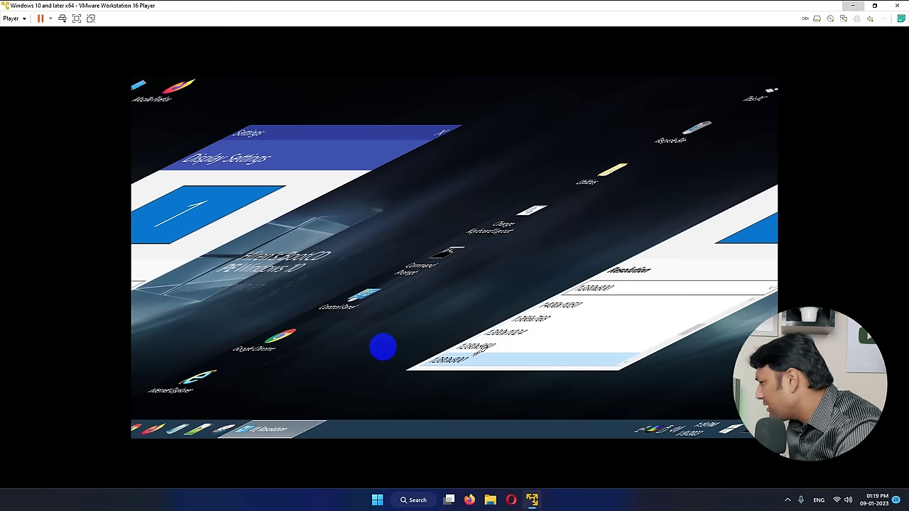
scroll(383, 346, "down", 2)
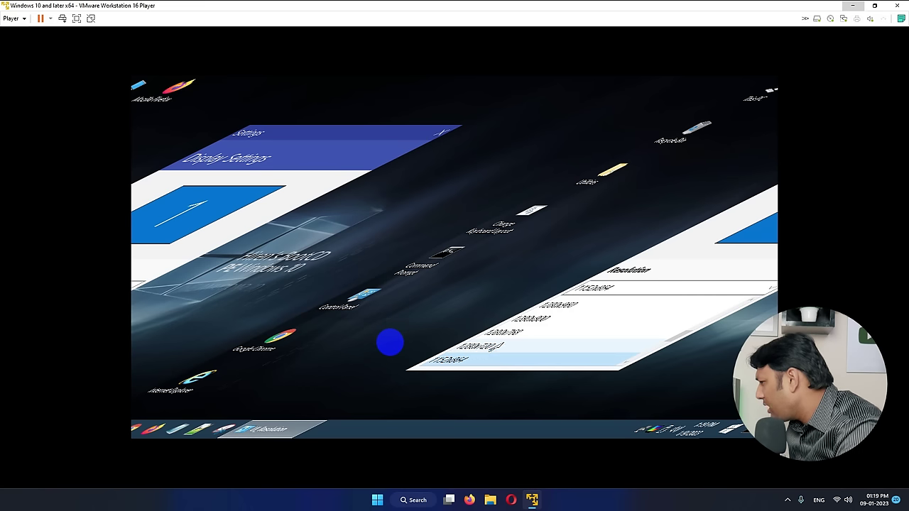
left_click(400, 335)
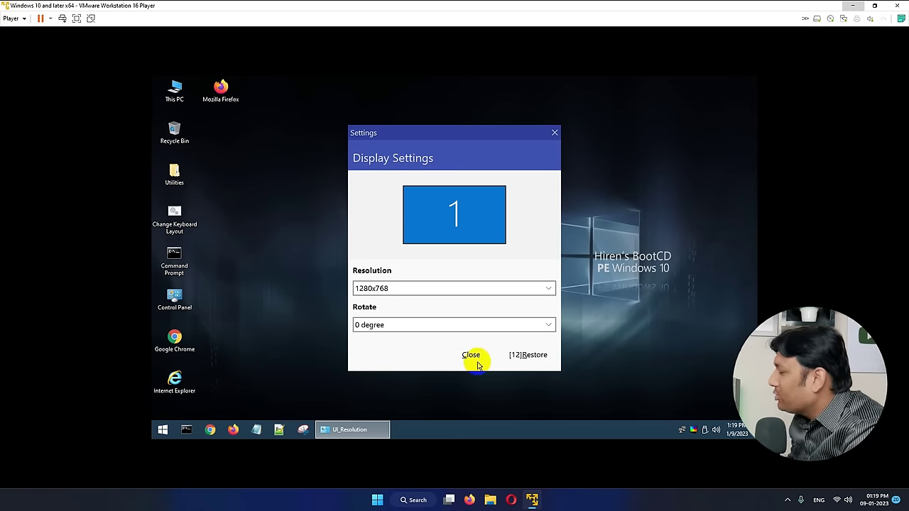
left_click(478, 362)
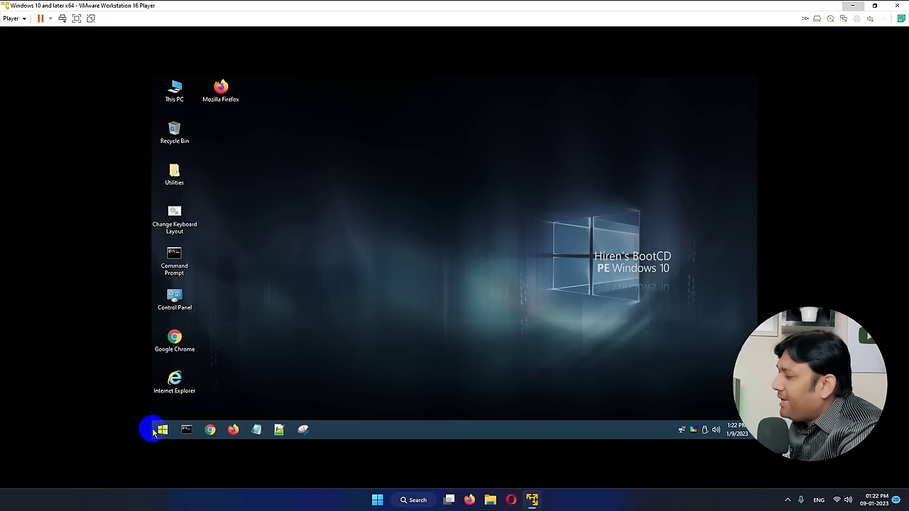
Open Windows Login Unlocker from the Security password tools and delete the TechnoBaazi user account from C:\Windows.
left_click(153, 431)
left_click(192, 386)
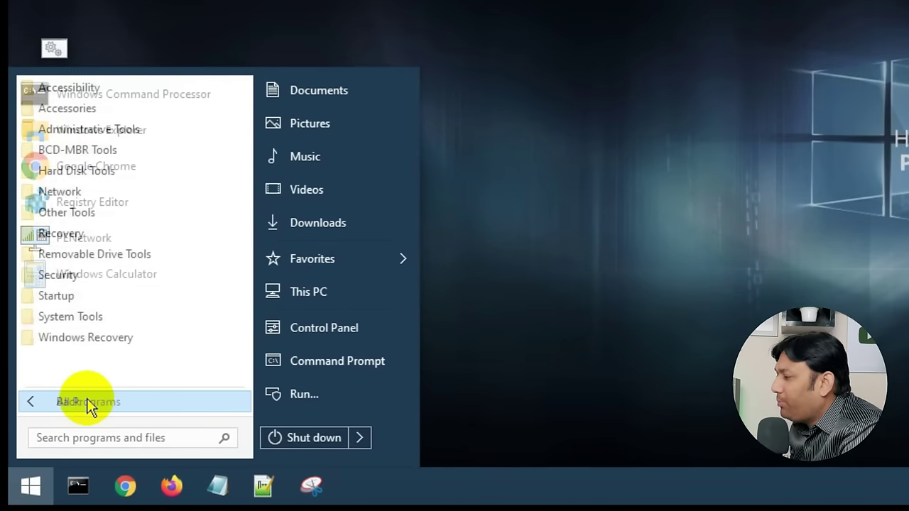
left_click(103, 275)
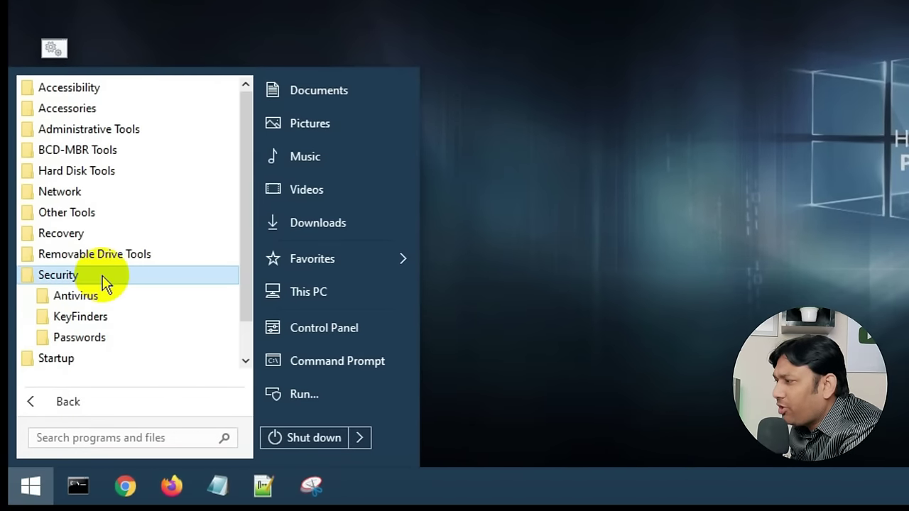
left_click(95, 339)
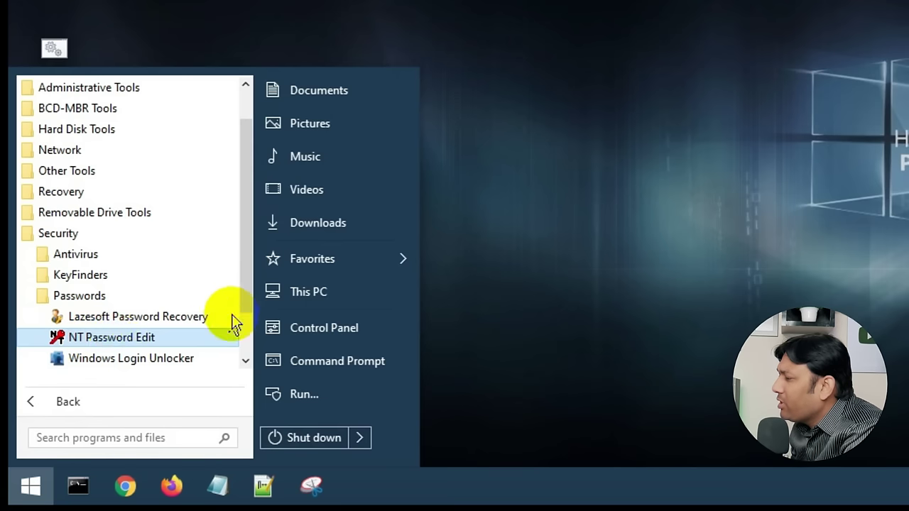
left_click_drag(246, 297, 248, 325)
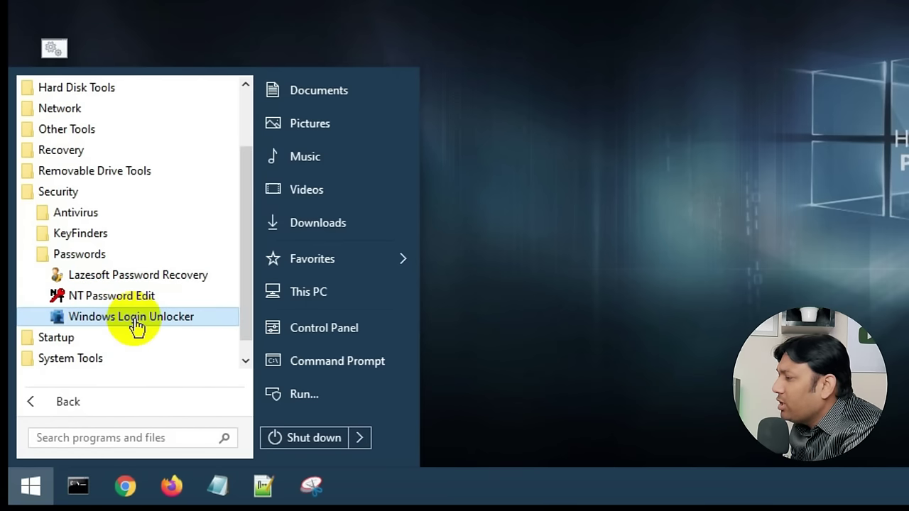
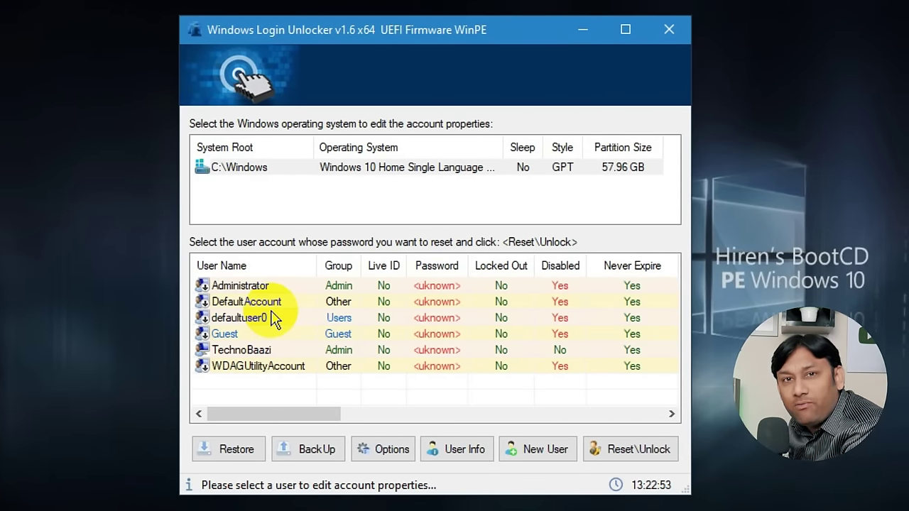
left_click(243, 353)
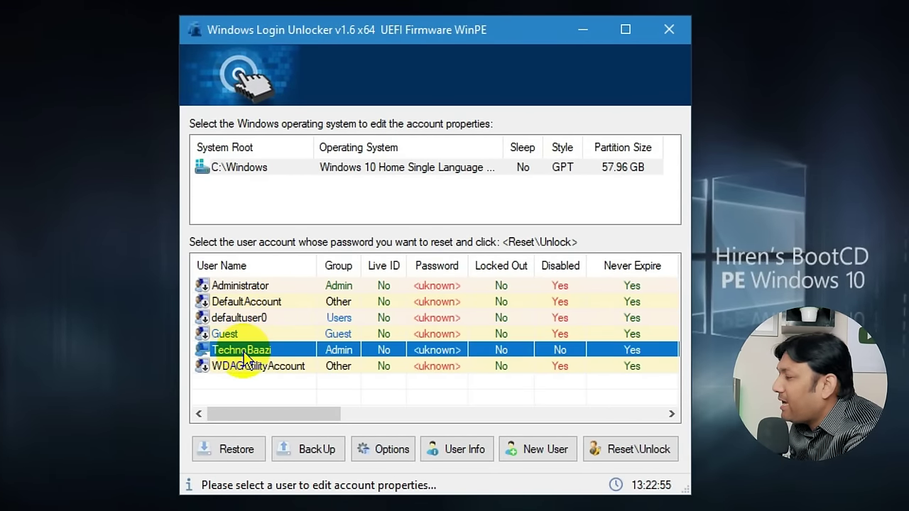
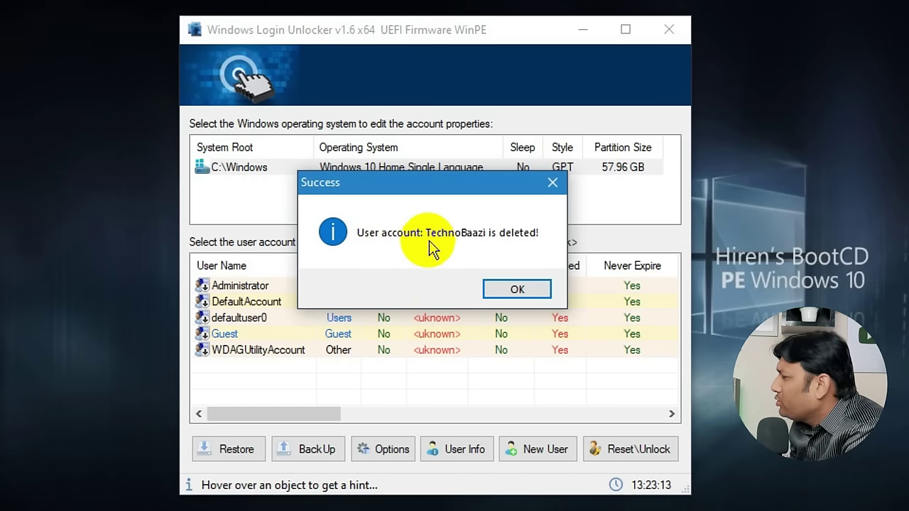
left_click(518, 289)
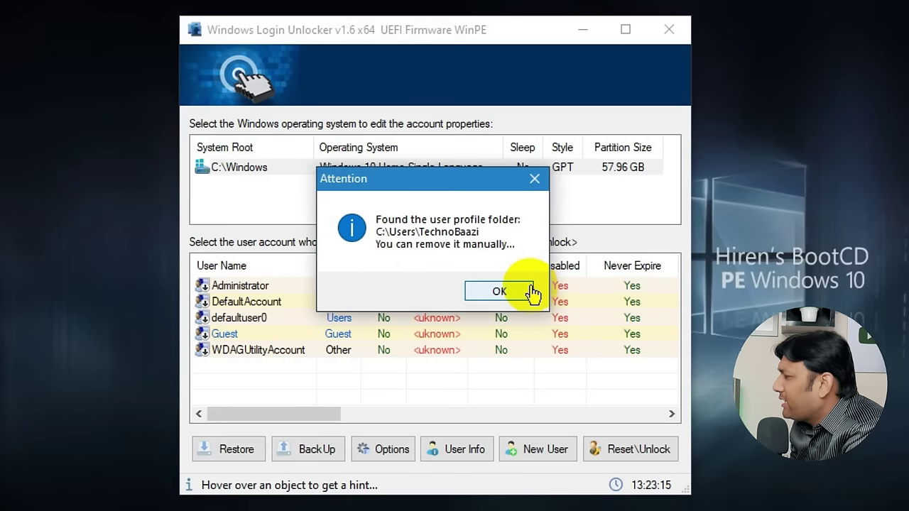
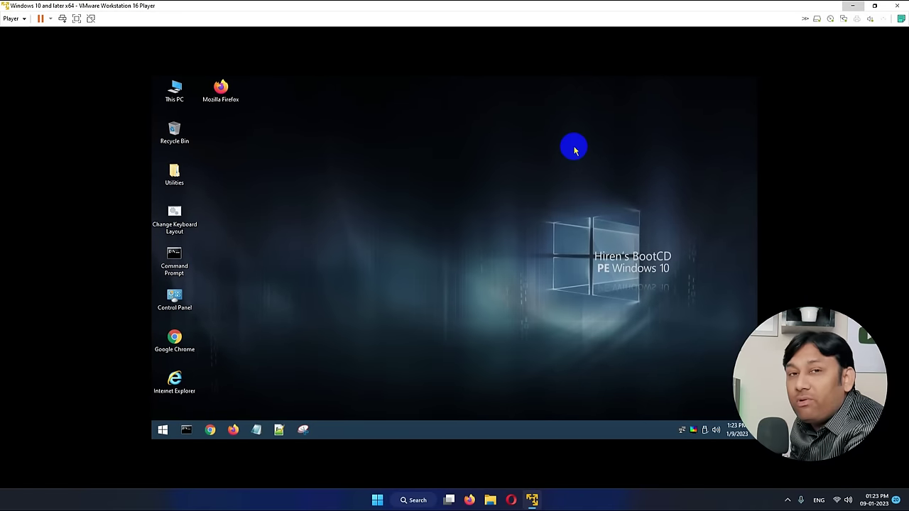
Delete the TechnoBaazi profile folder from the Users folder on the Win-10 (C:) drive and close the file window.
double_click(176, 89)
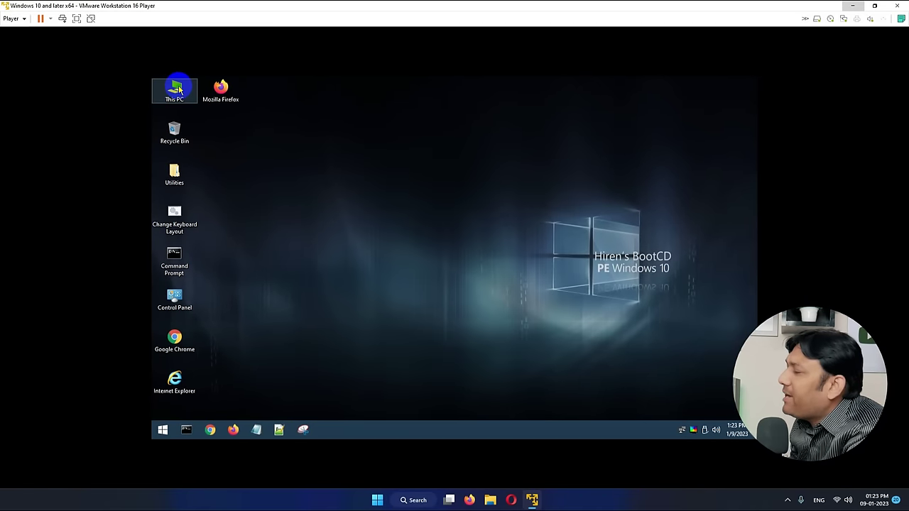
double_click(380, 317)
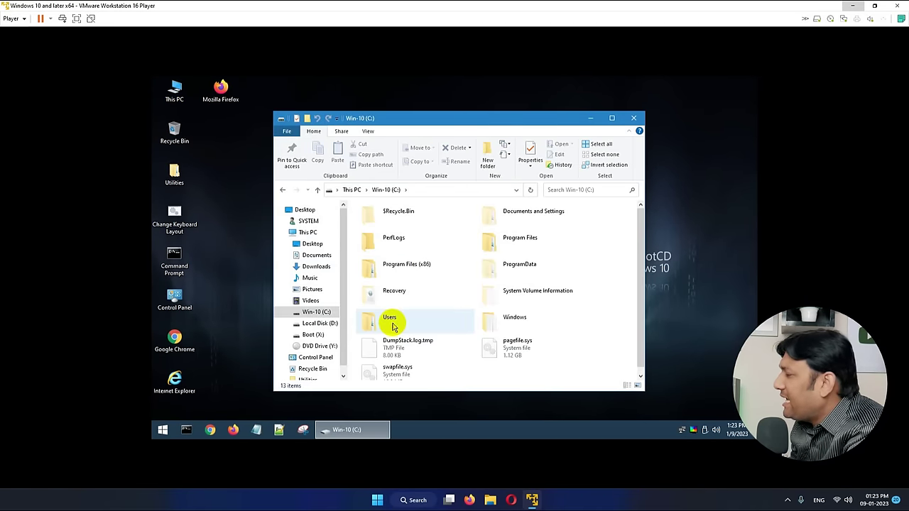
double_click(393, 318)
left_click(496, 267)
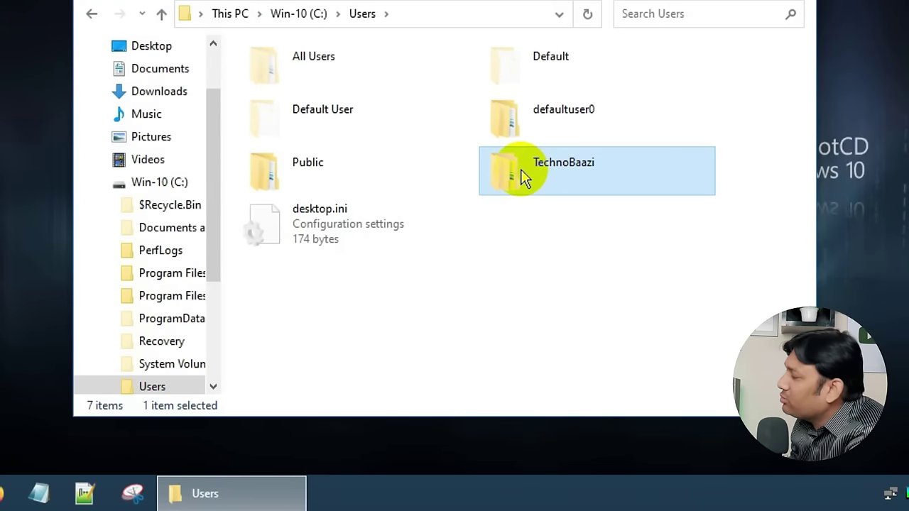
right_click(521, 169)
left_click(579, 412)
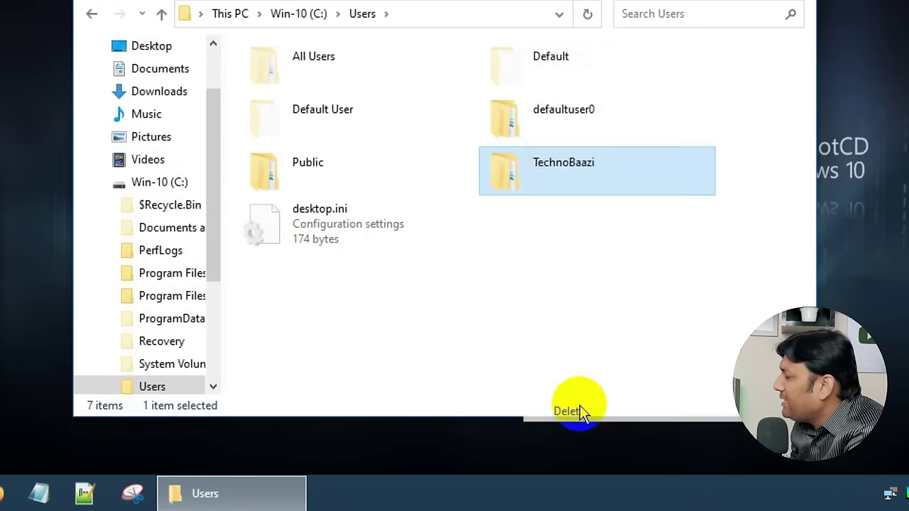
left_click(510, 182)
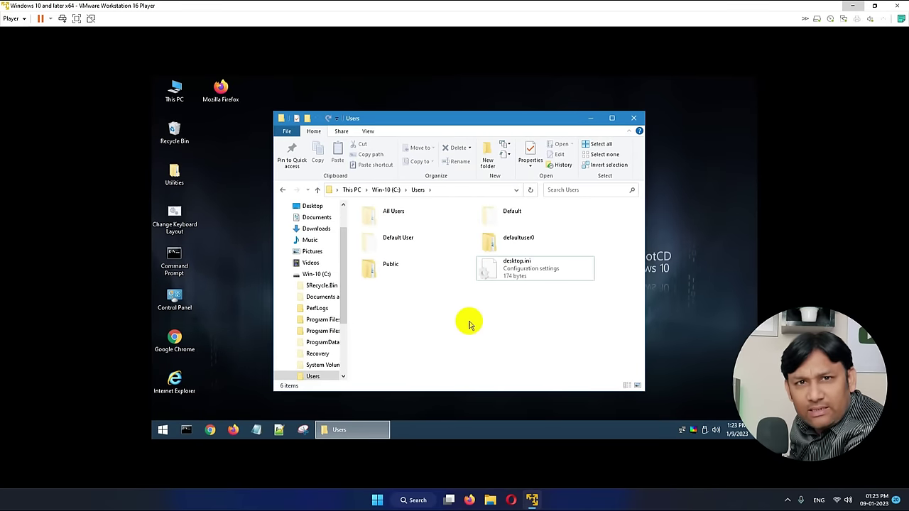
left_click(634, 118)
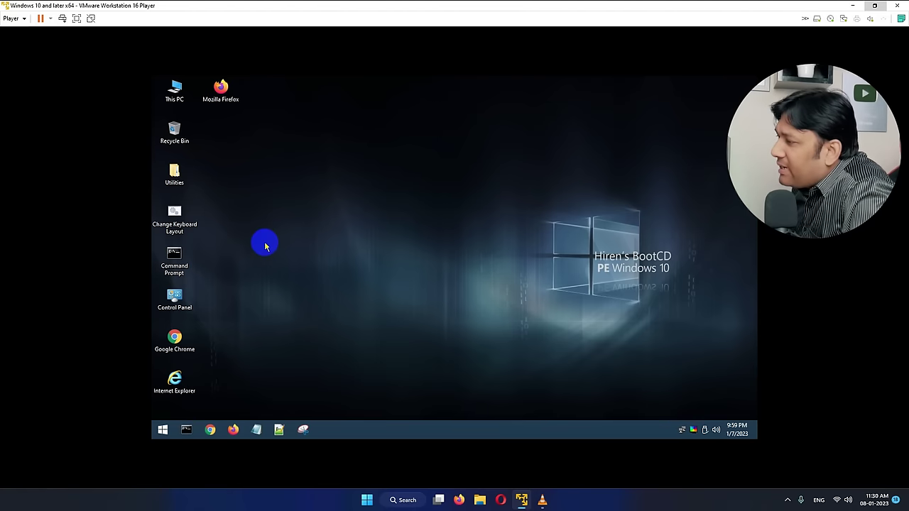
Open Command Prompt as administrator and move its window higher on the desktop.
left_click(183, 260)
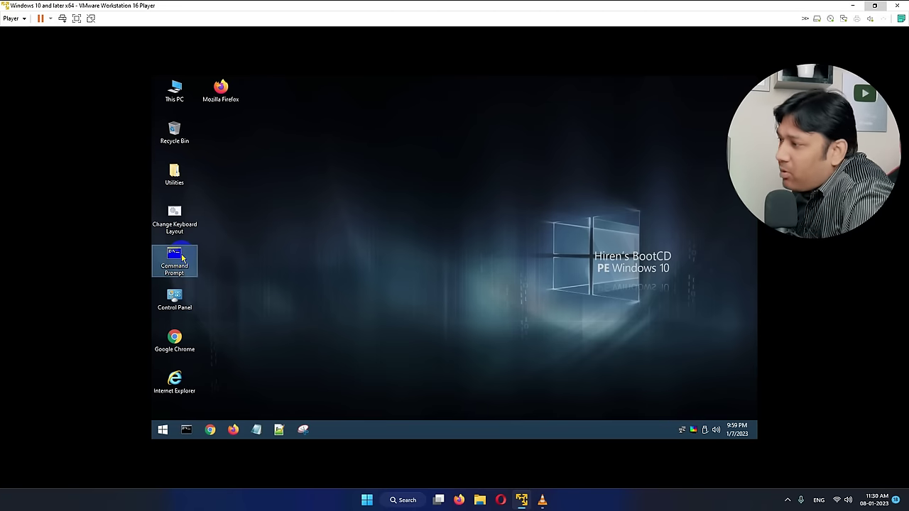
right_click(183, 260)
left_click(227, 208)
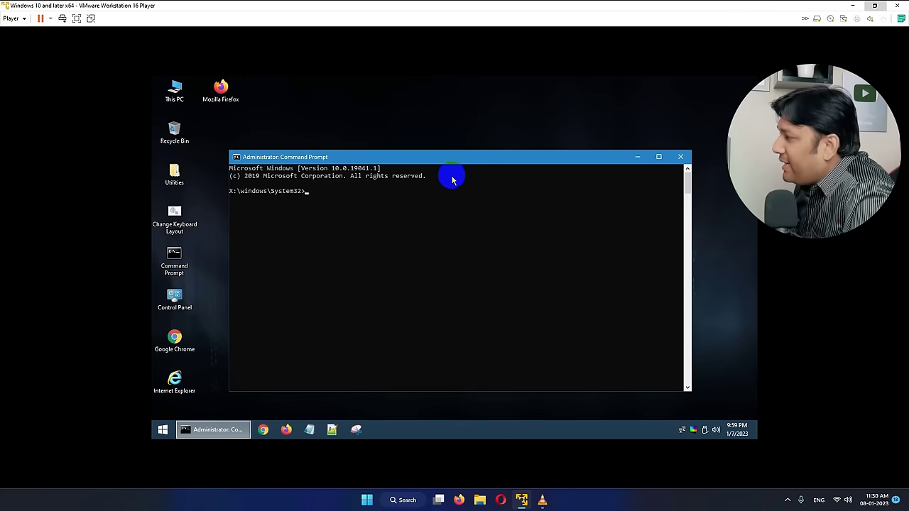
left_click_drag(456, 158, 478, 107)
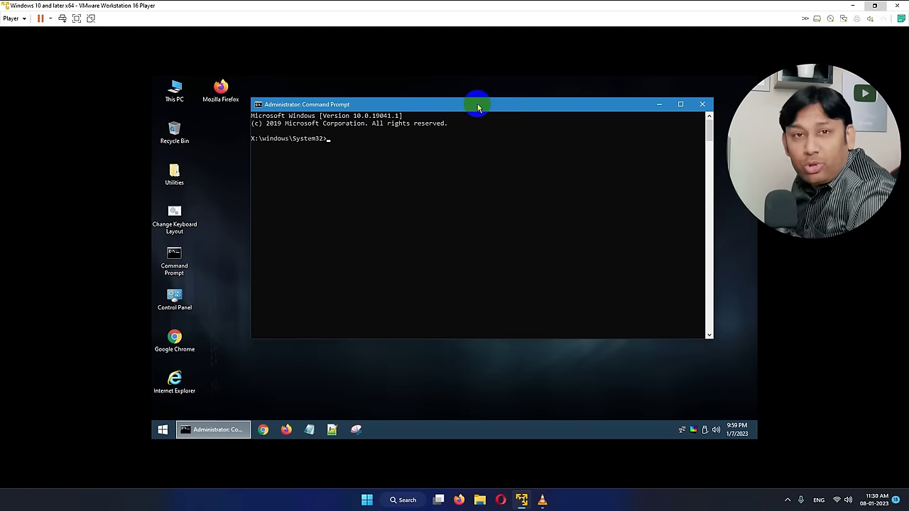
Check the drive letters of the Windows partition and the spare local disk in This PC, then close it.
double_click(175, 91)
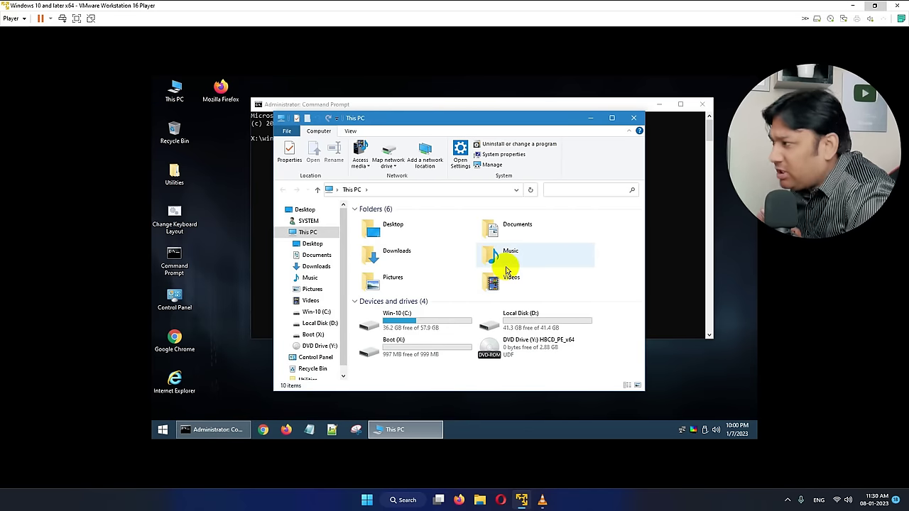
left_click(441, 324)
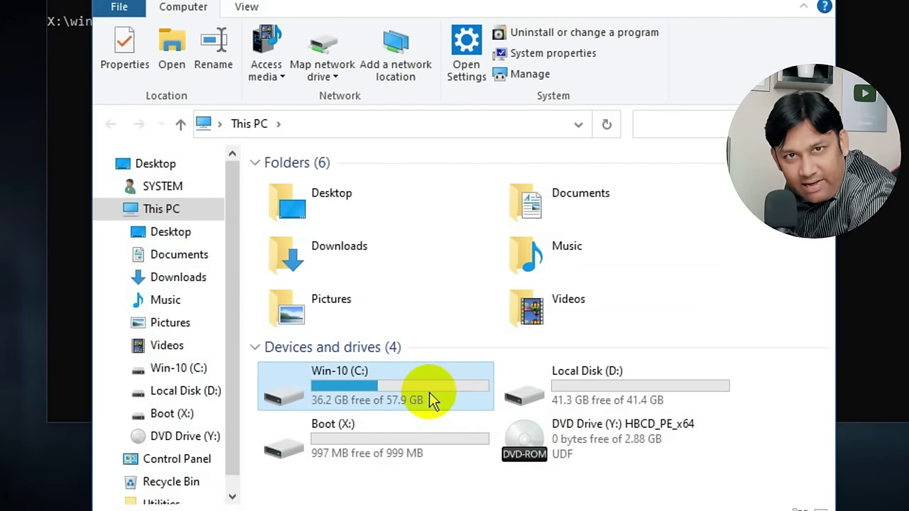
left_click(573, 391)
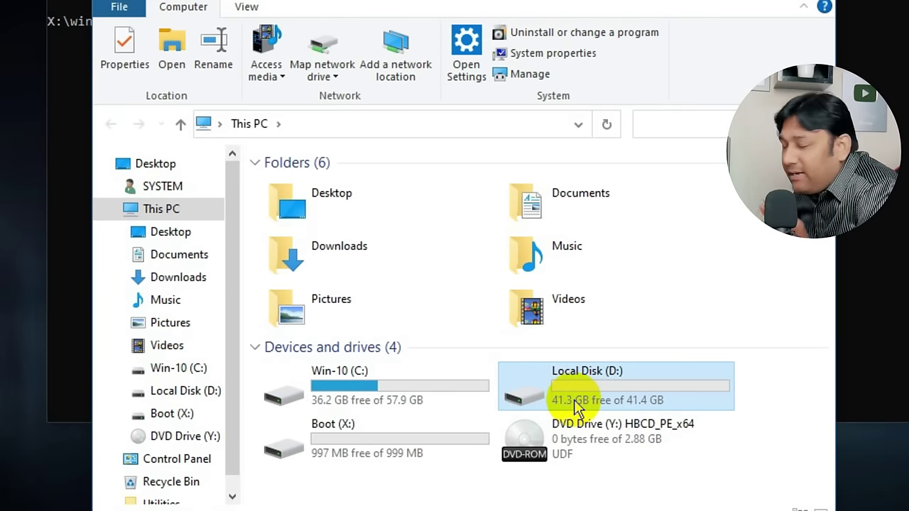
key("alt+F4")
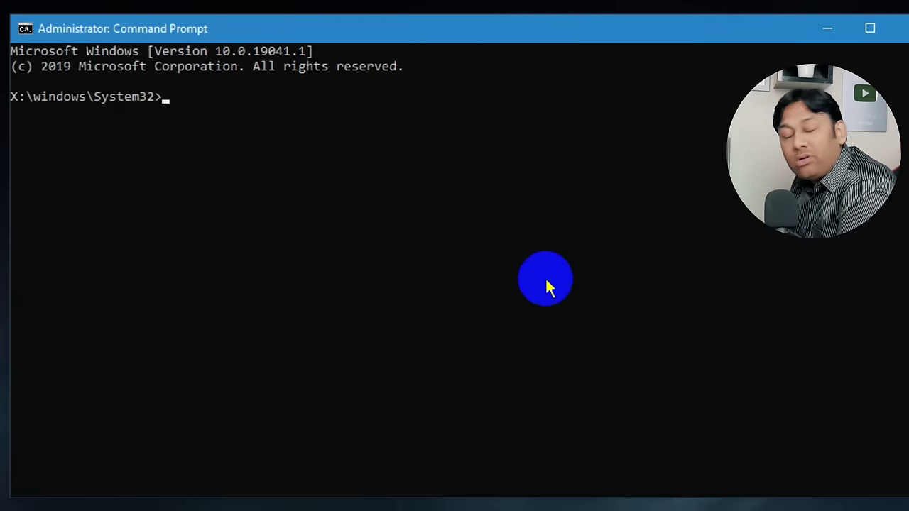
Run dism.exe -h in Command Prompt and look through the listed DISM commands and options.
type("dism")
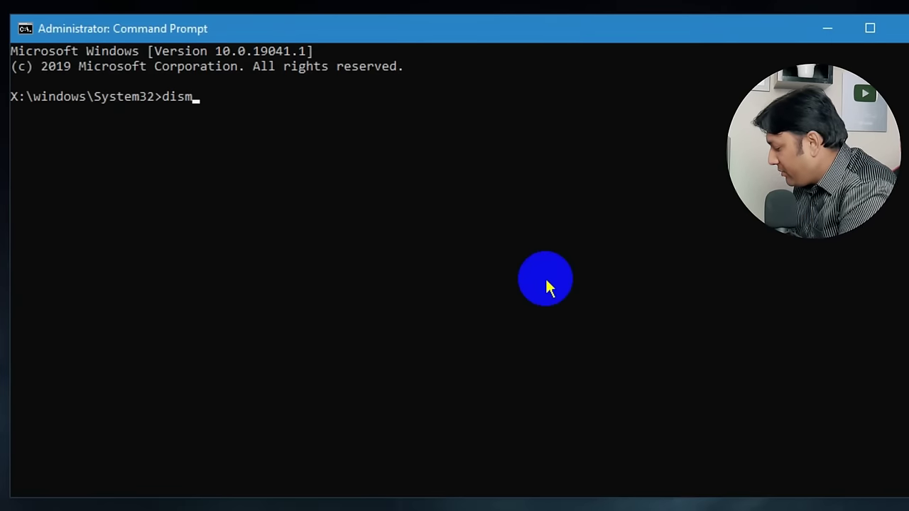
type(".exe")
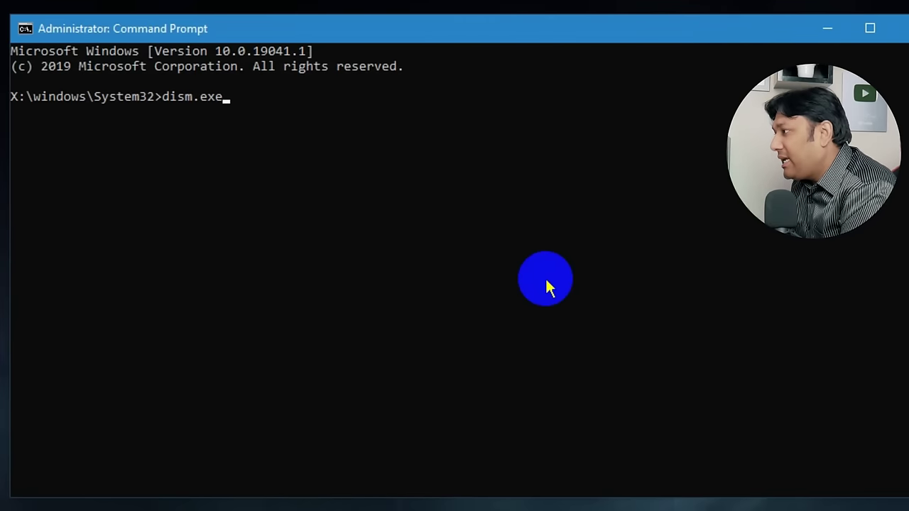
type("-")
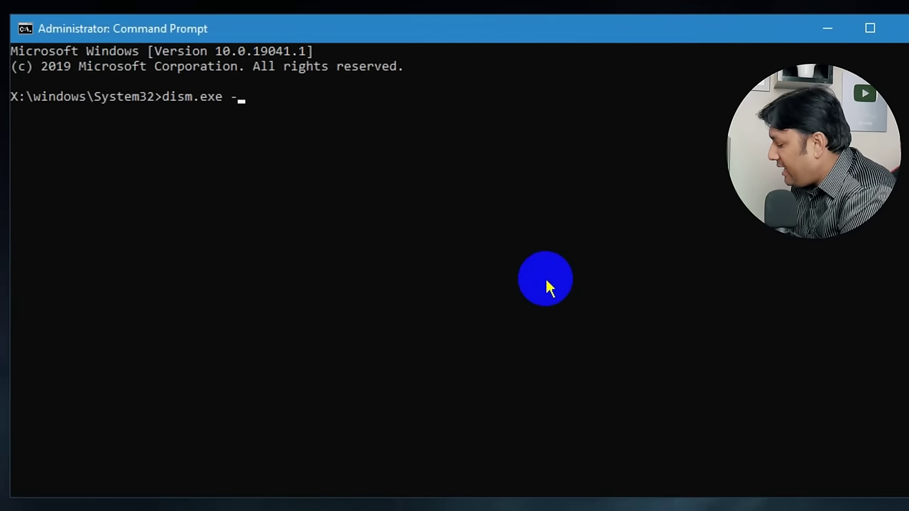
type("h")
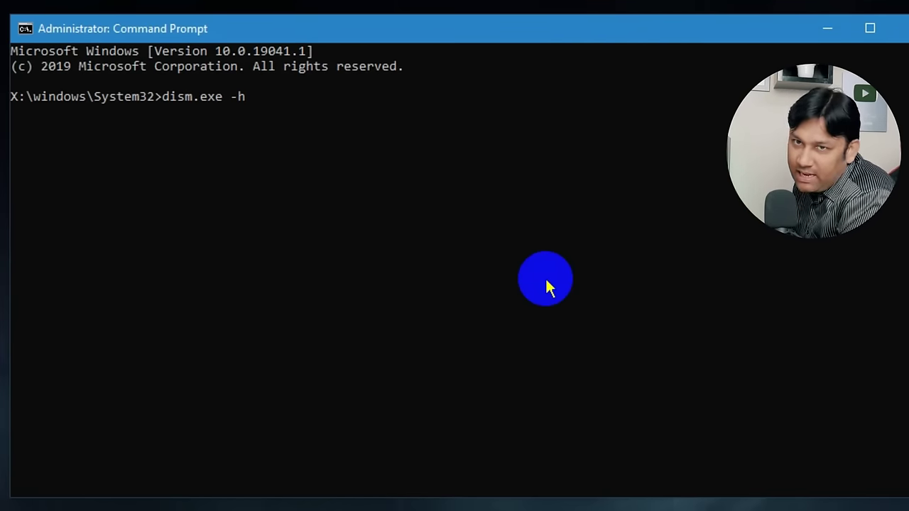
key("Return")
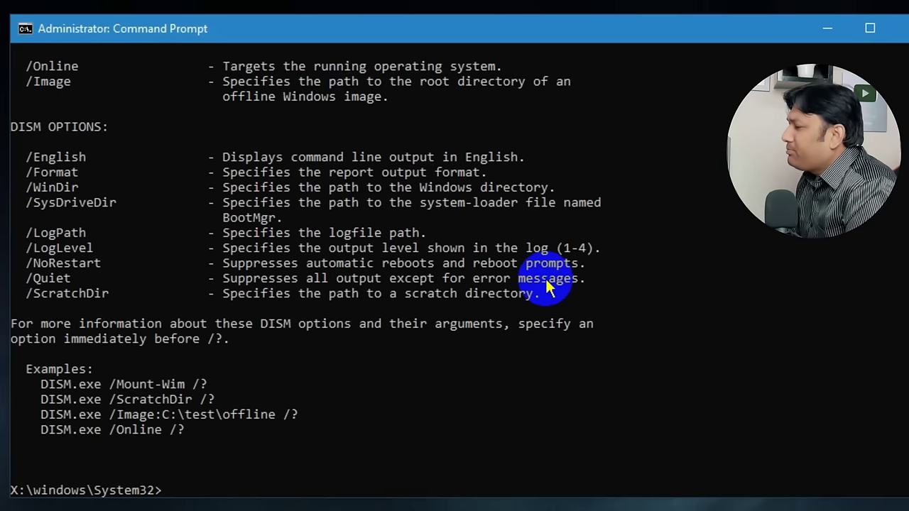
scroll(505, 312, "up", 1)
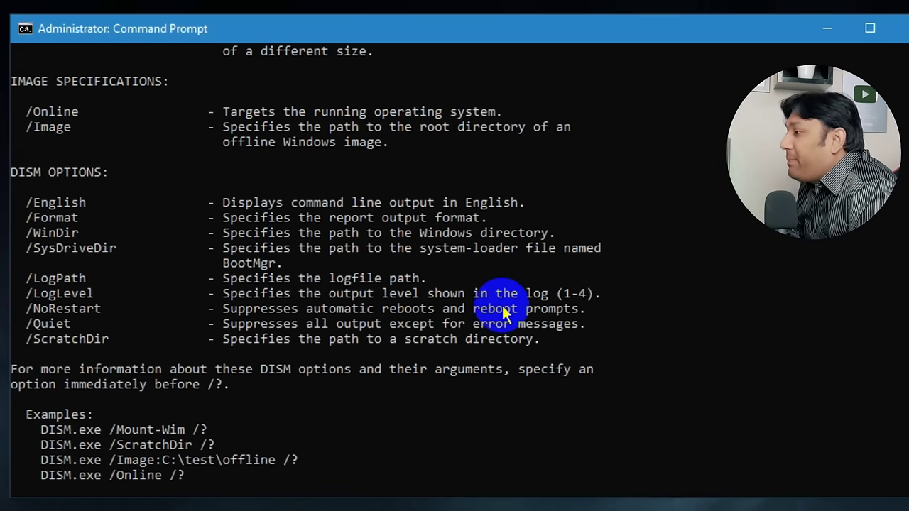
scroll(503, 312, "up", 2)
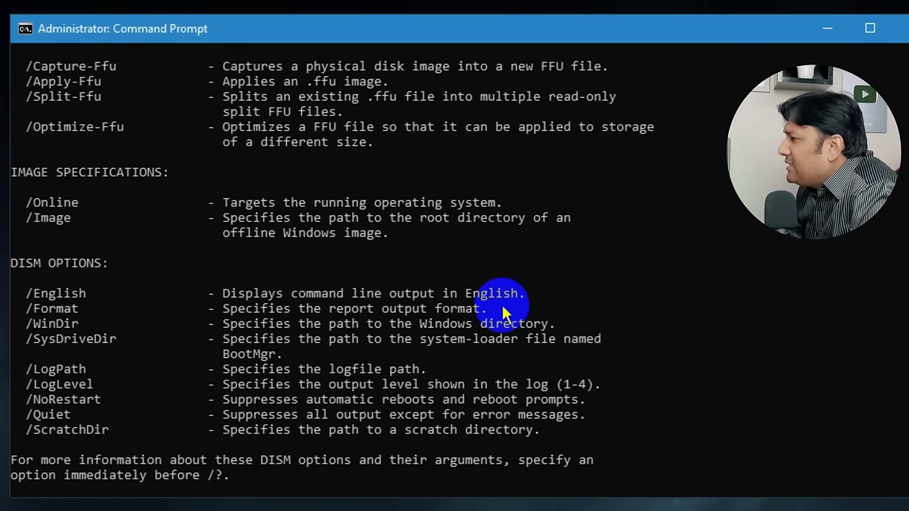
Find the /Capture-Image entry in the DISM help listing and examine its description.
scroll(502, 312, "up", 7)
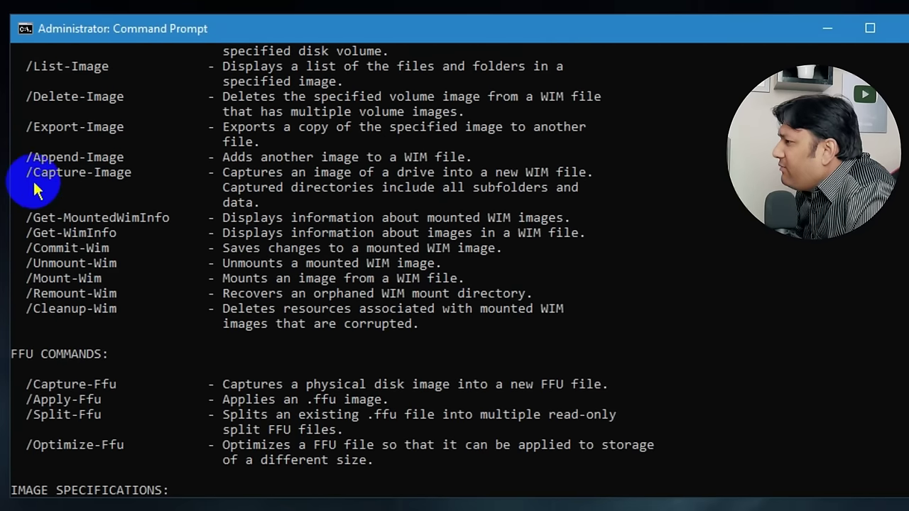
left_click_drag(27, 173, 140, 178)
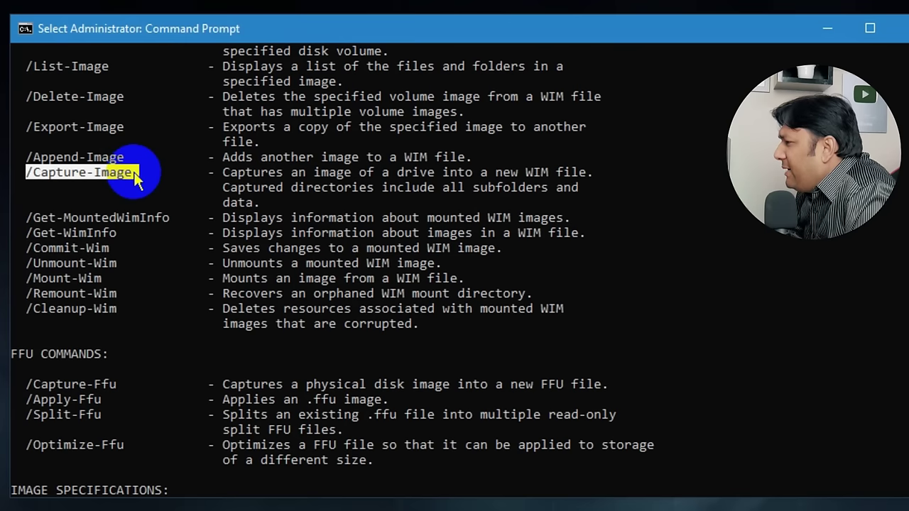
left_click_drag(222, 176, 595, 183)
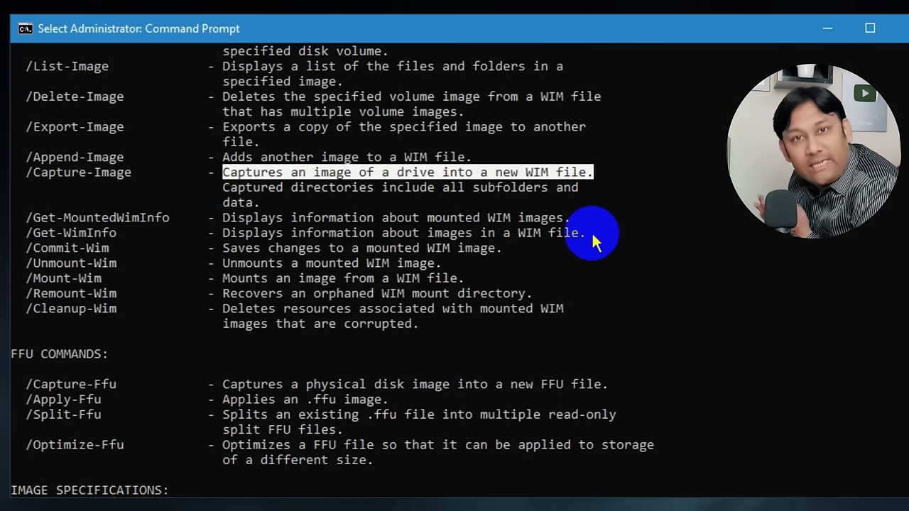
scroll(592, 231, "down", 4)
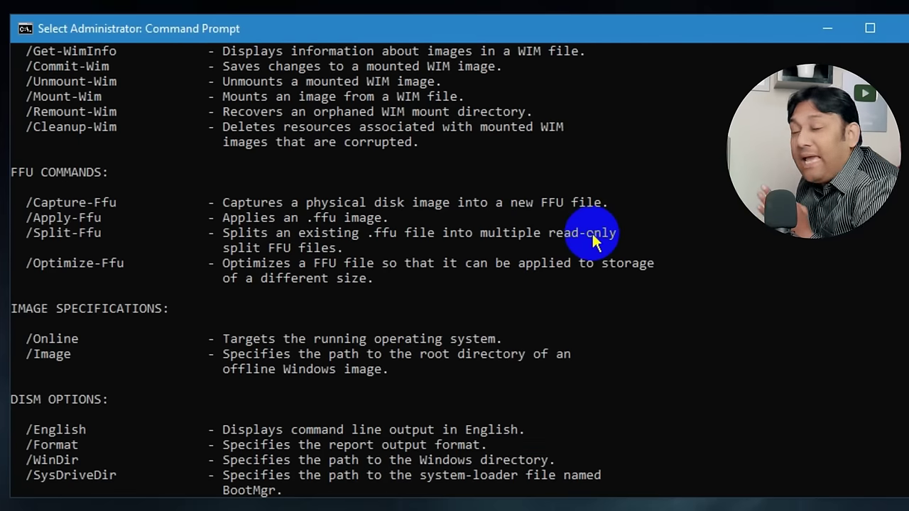
scroll(593, 241, "down", 8)
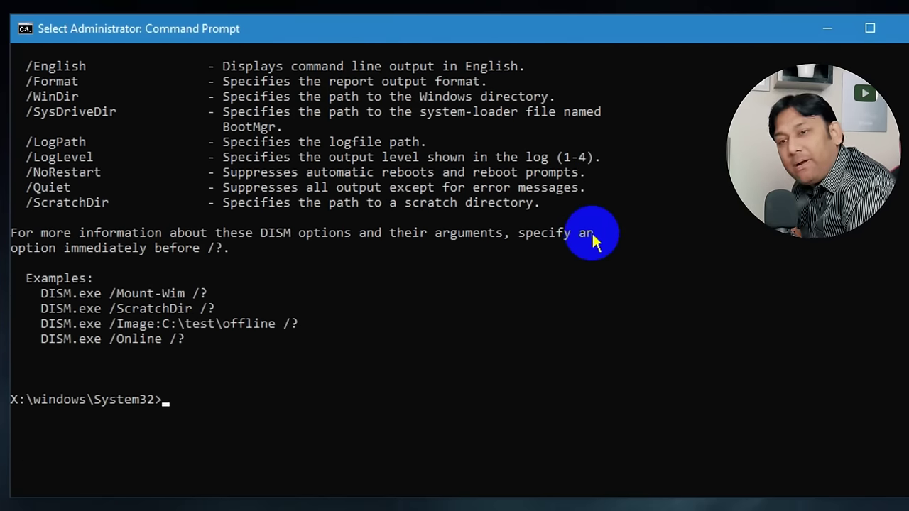
Run dism.exe /Capture-Image /? and examine the example command at the end of its help text.
type("dism")
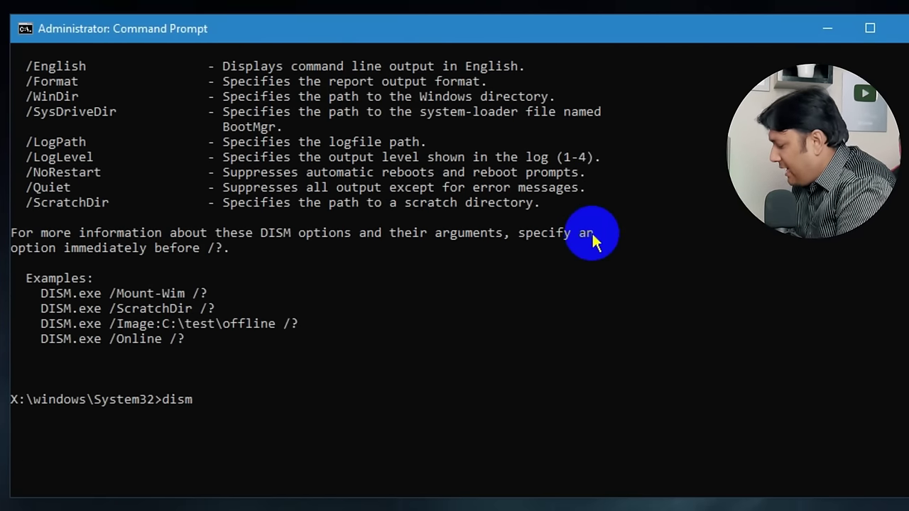
type(".exe ")
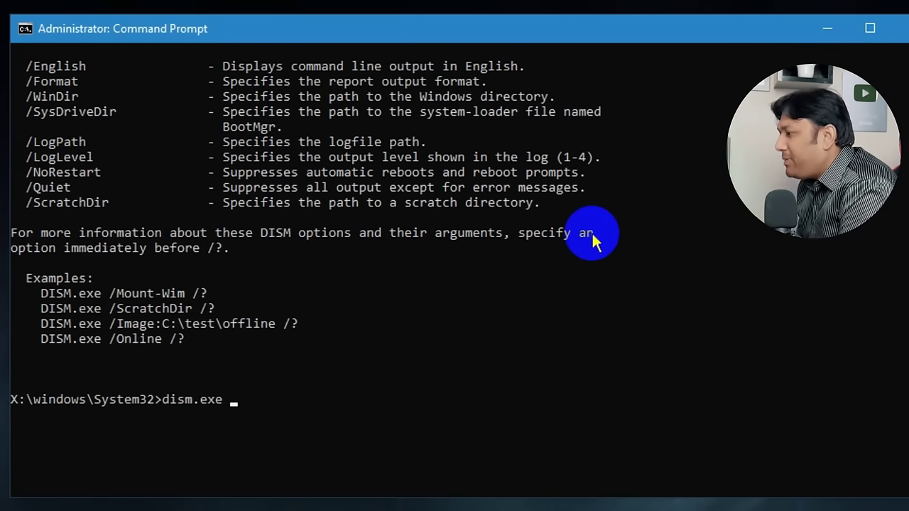
type("/C")
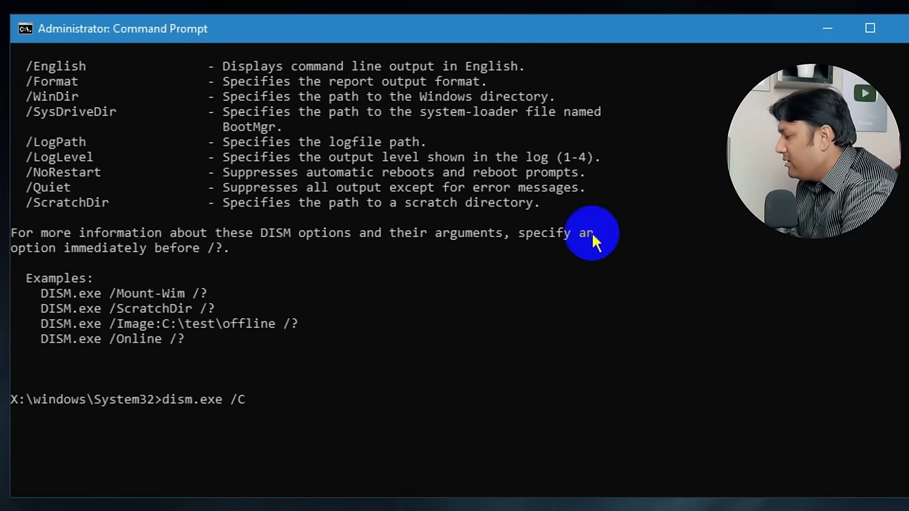
type("apture")
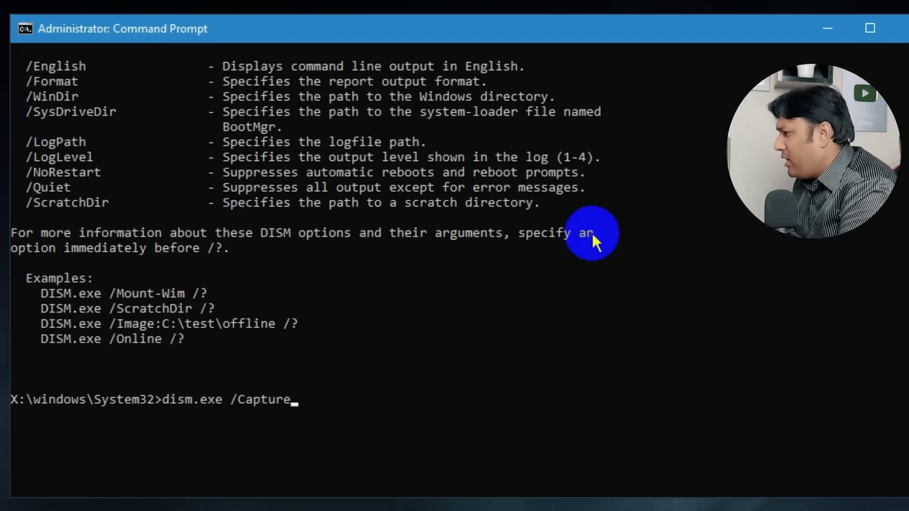
type("-Image")
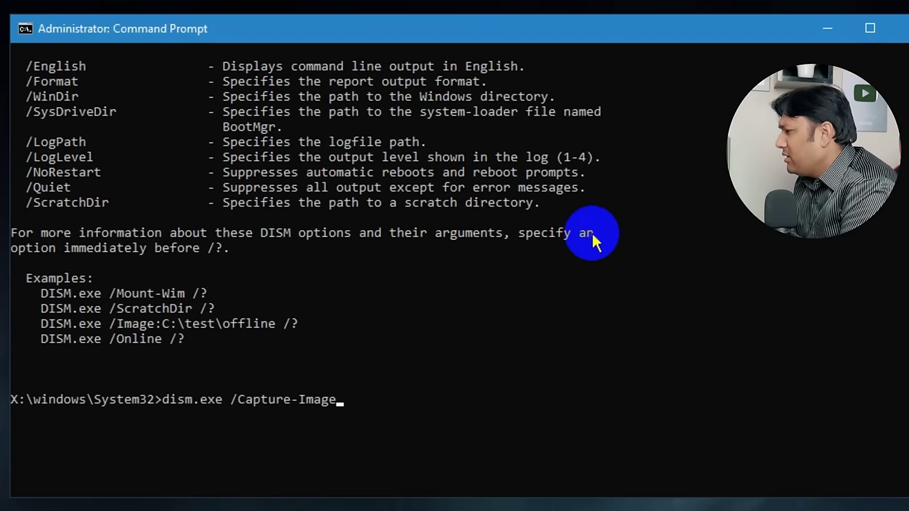
type(" /?")
key("Return")
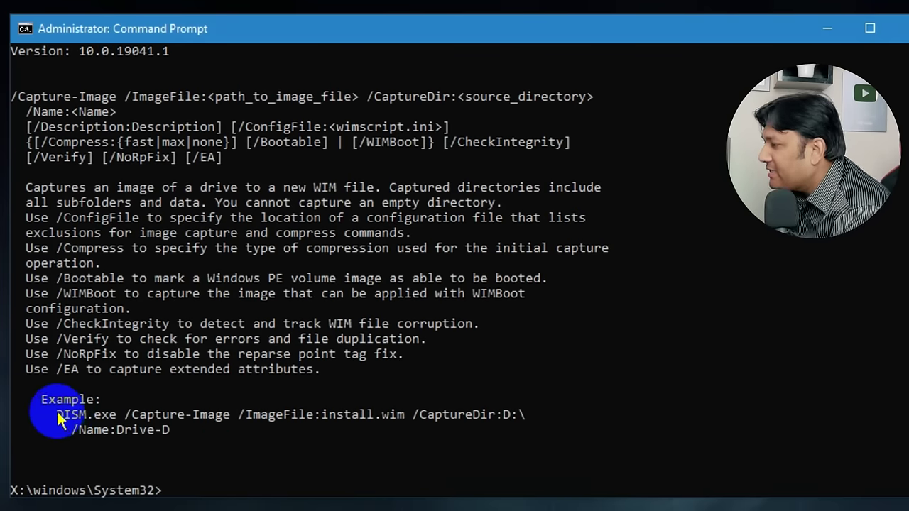
left_click_drag(57, 415, 168, 437)
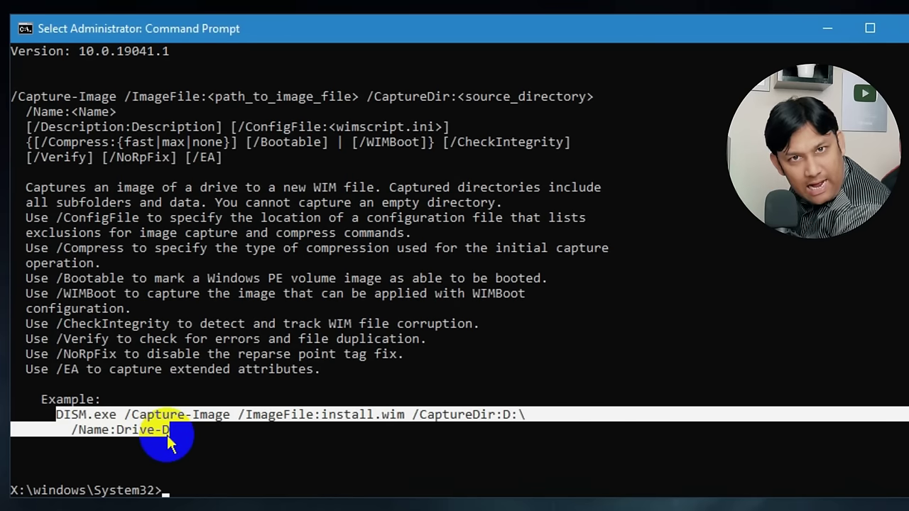
right_click(173, 483)
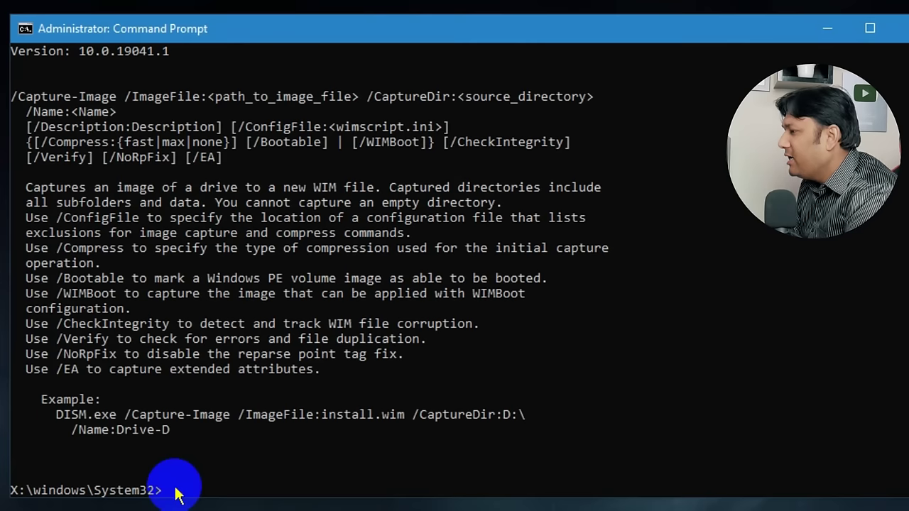
Begin a new command line with dism.exe /Capture-Image, without running it.
type("dism")
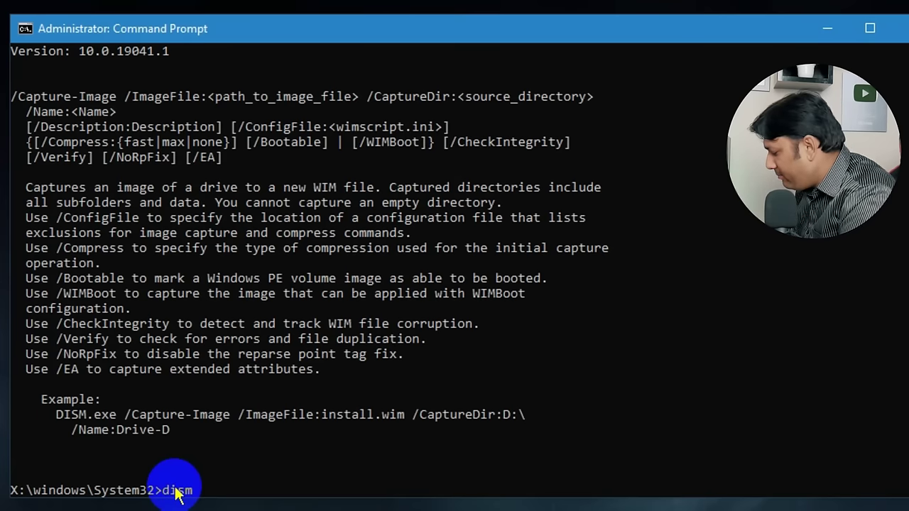
type(".exe")
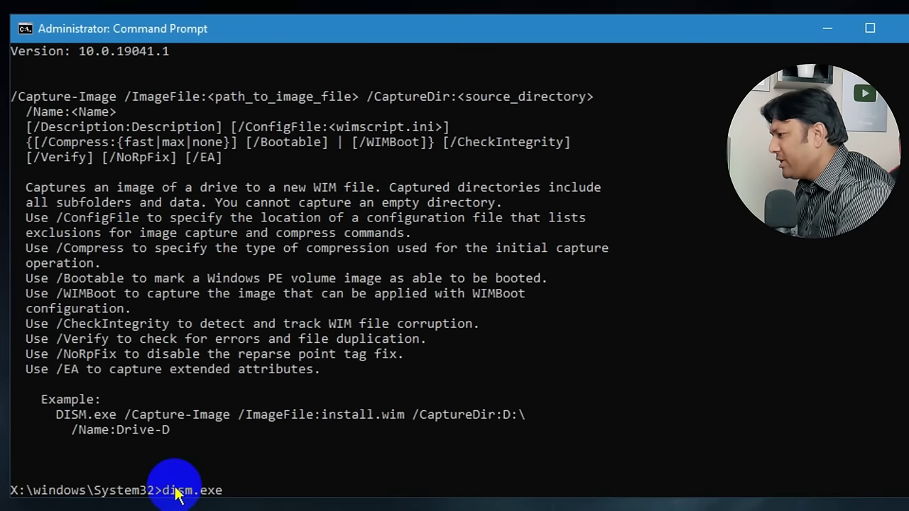
type(" /")
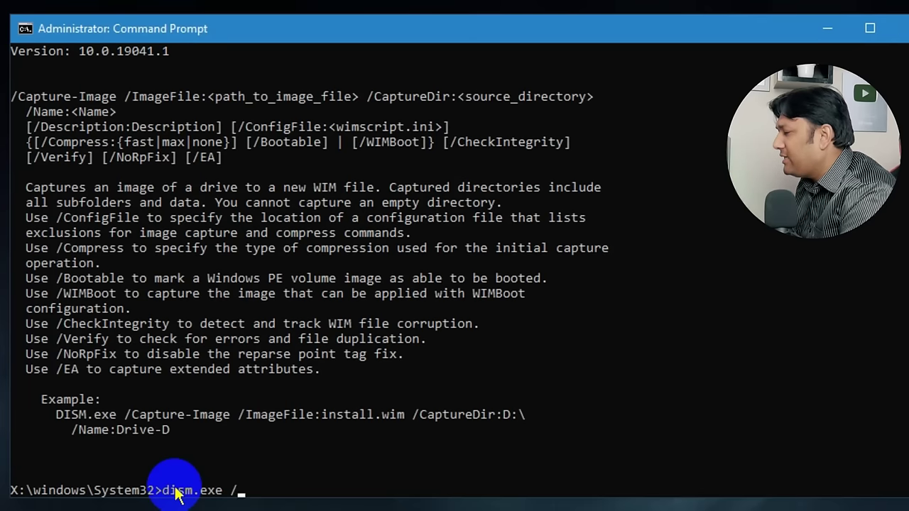
type("Capture")
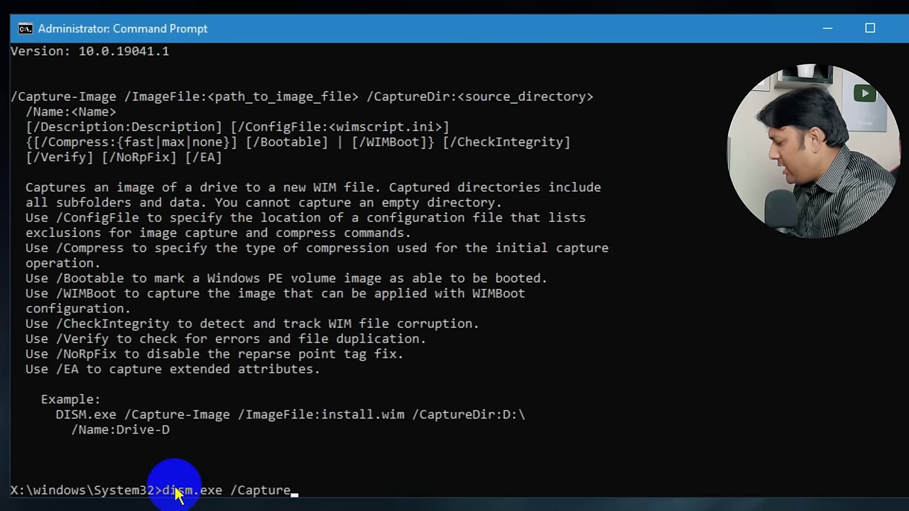
type("-Image ")
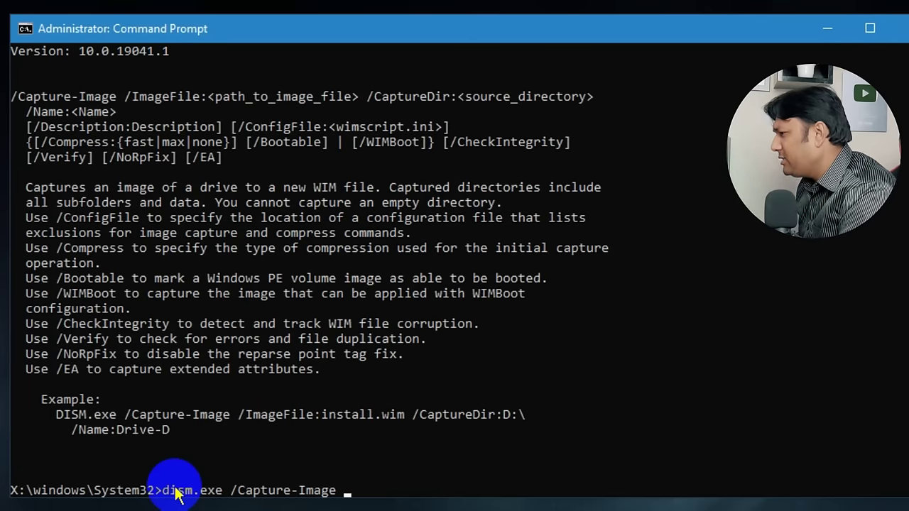
Add the destination option /Imagefile:"D:\Install.wim" to the command and compare it with the help example.
type("/")
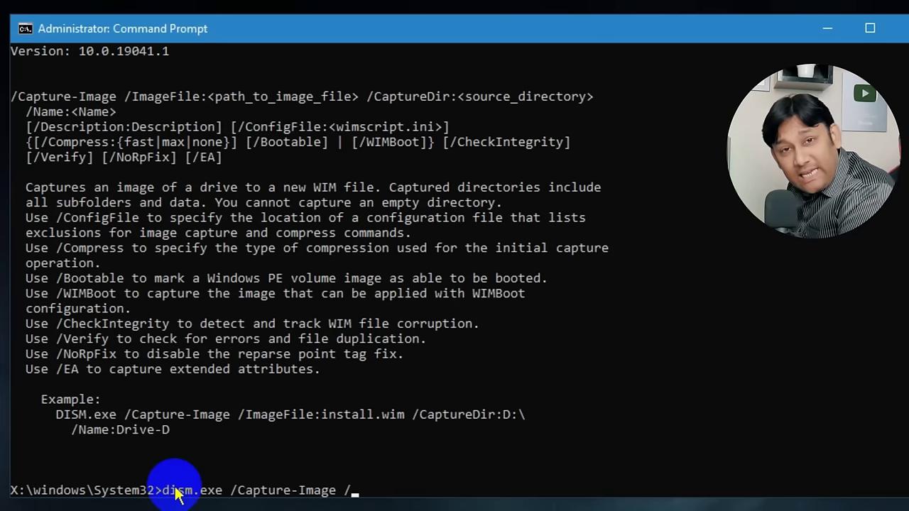
type("Imagefile:")
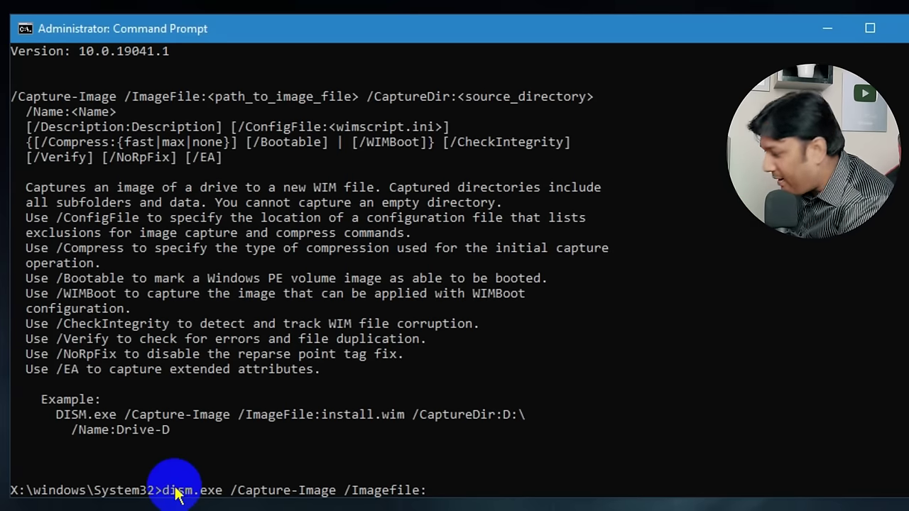
type("\"")
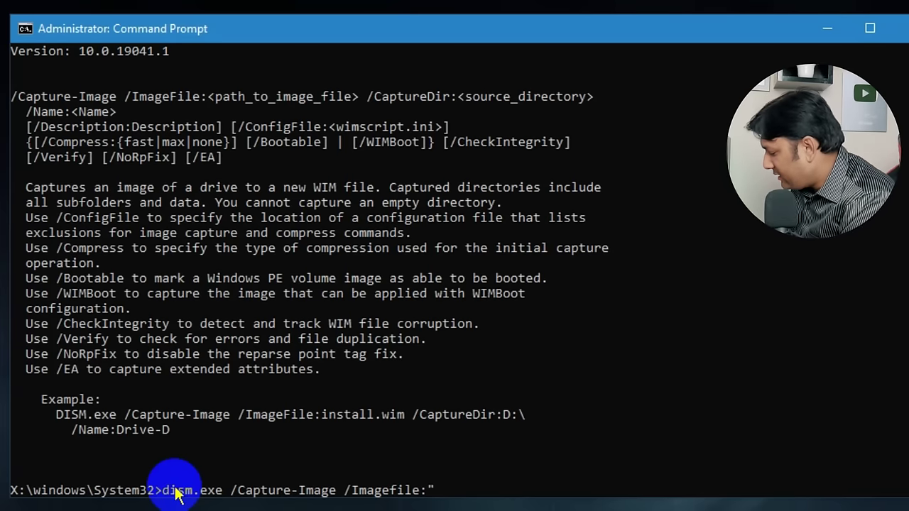
type("D:")
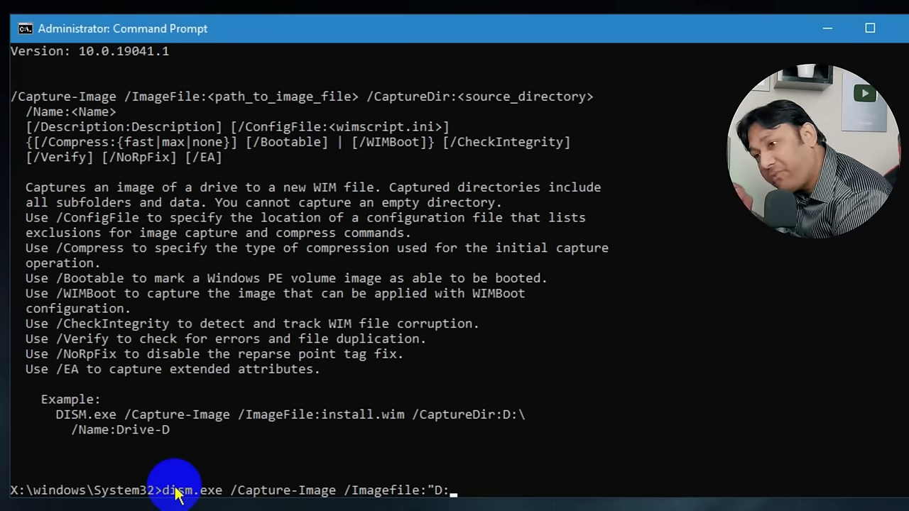
type("\\")
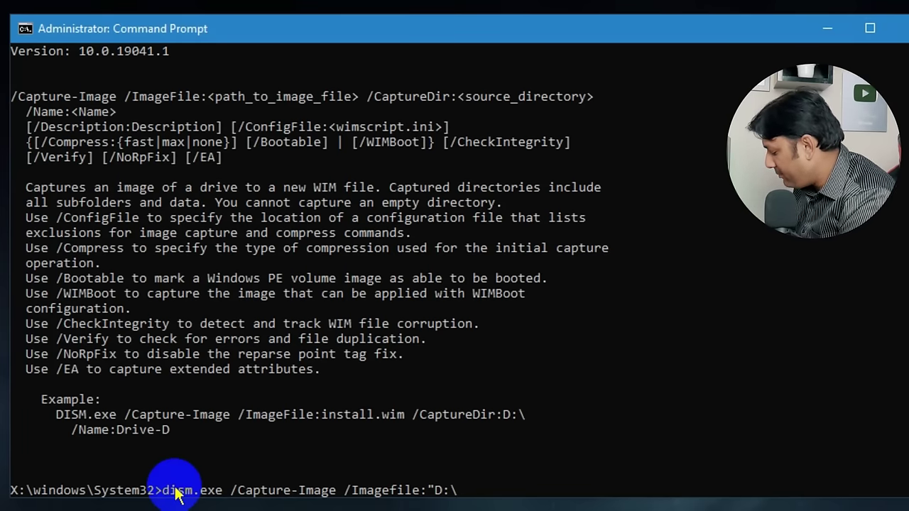
type("Inst")
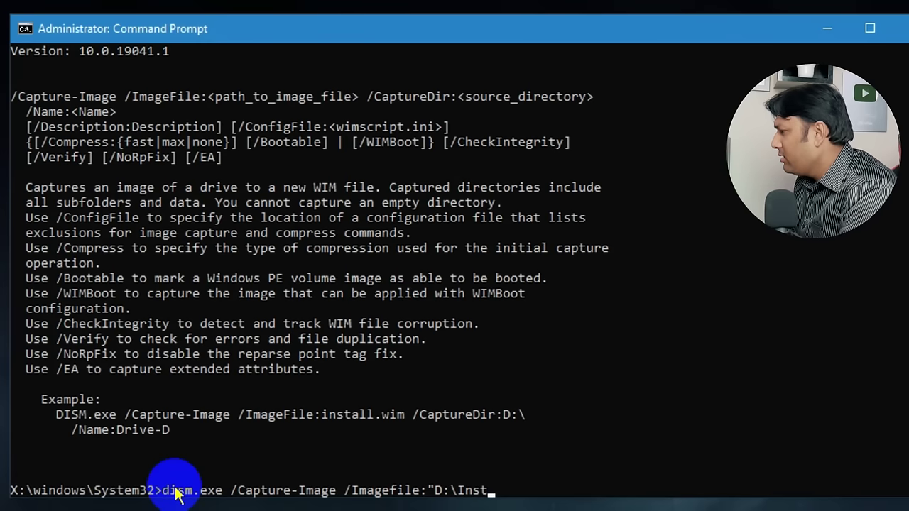
type("all.wim")
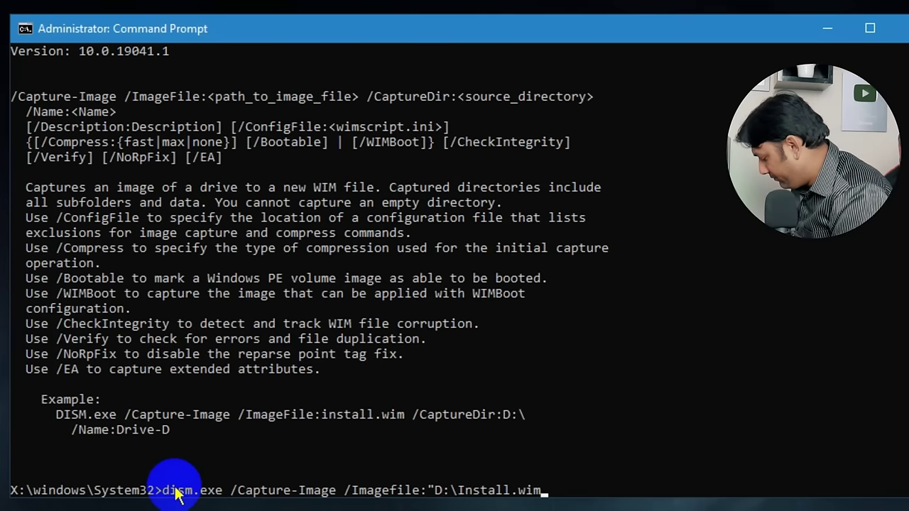
type("\"")
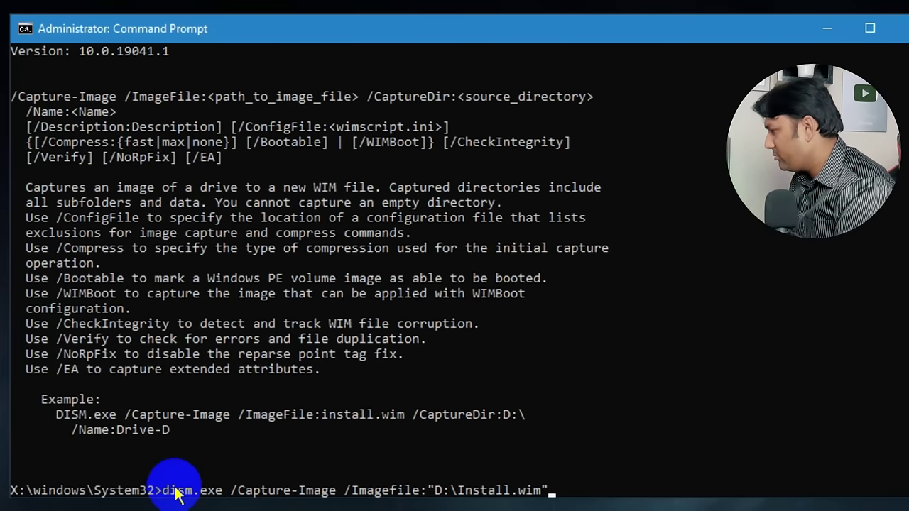
left_click_drag(242, 420, 404, 430)
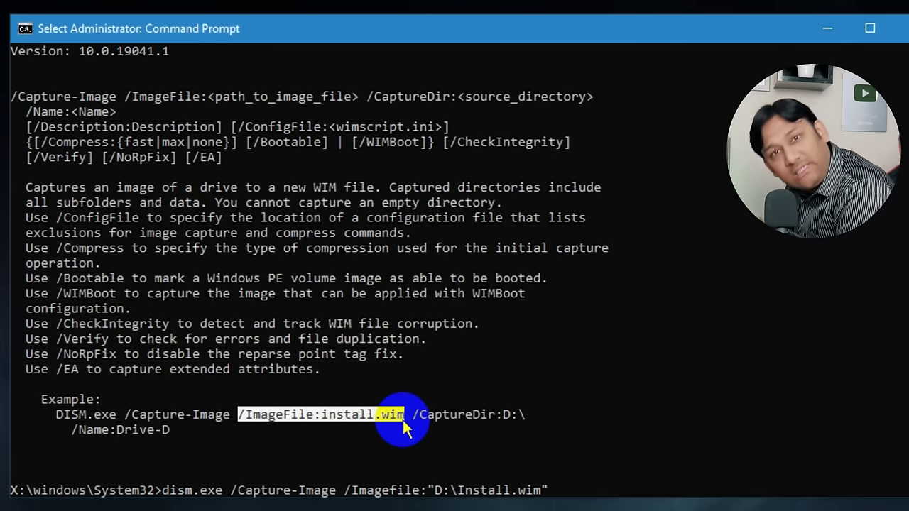
Add the source option /CaptureDir:c:\ to the command and highlight the /Name option in the help example.
left_click(421, 416)
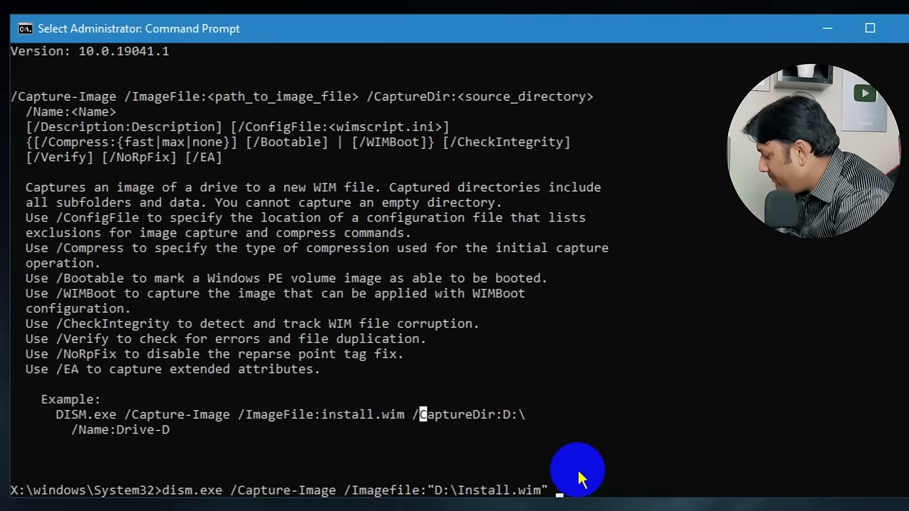
type("/")
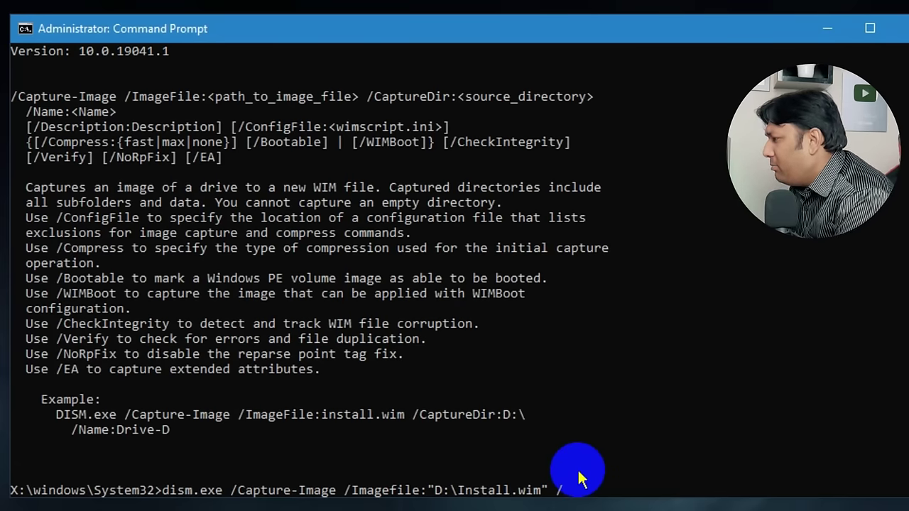
type("Capt")
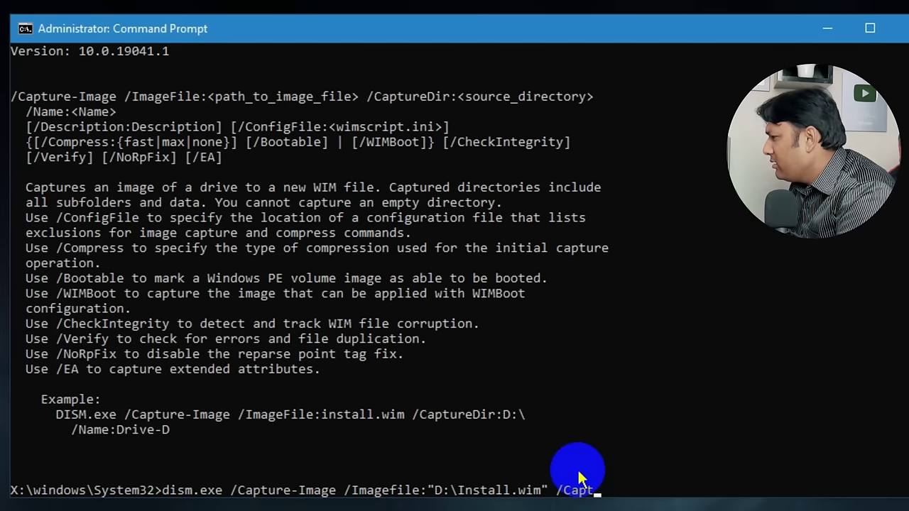
type("ureDir")
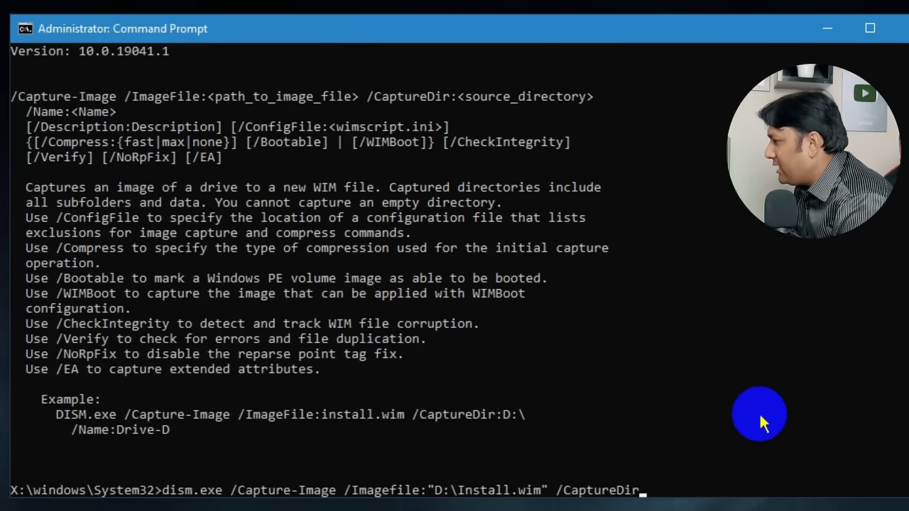
type(":c")
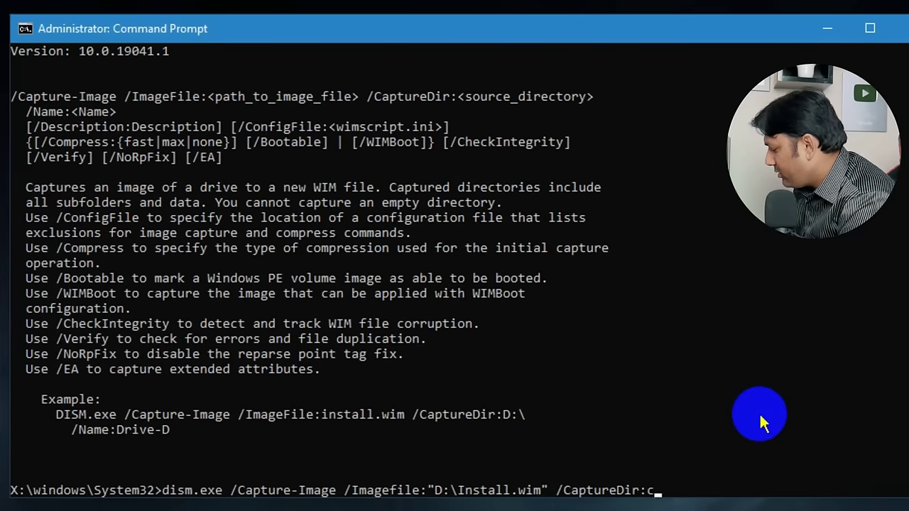
type(":")
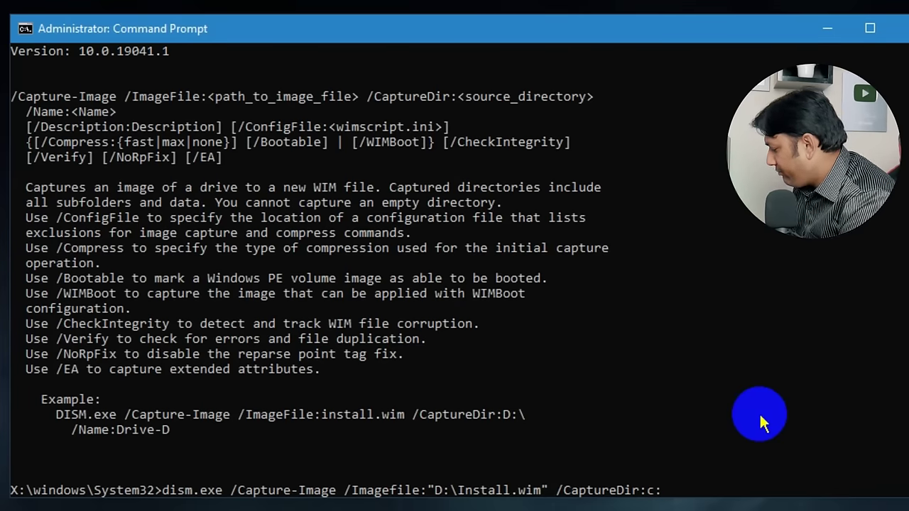
type("\\")
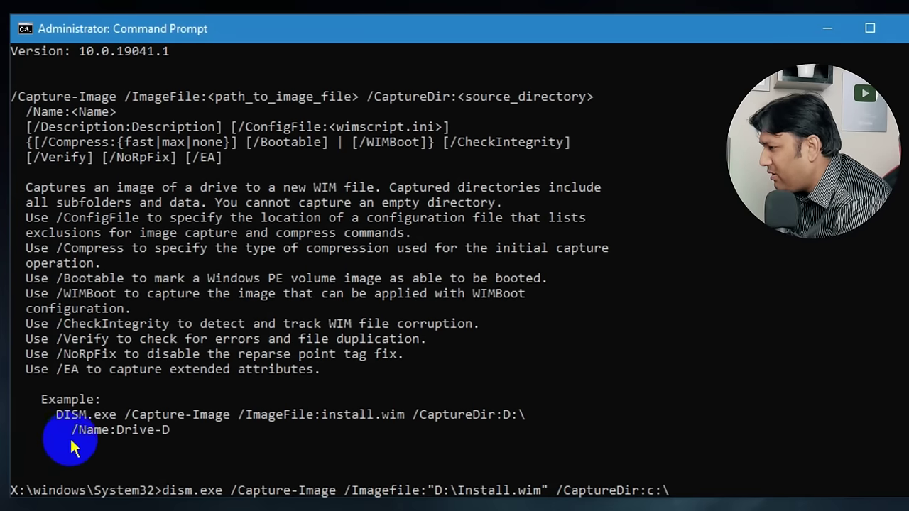
left_click_drag(65, 428, 183, 432)
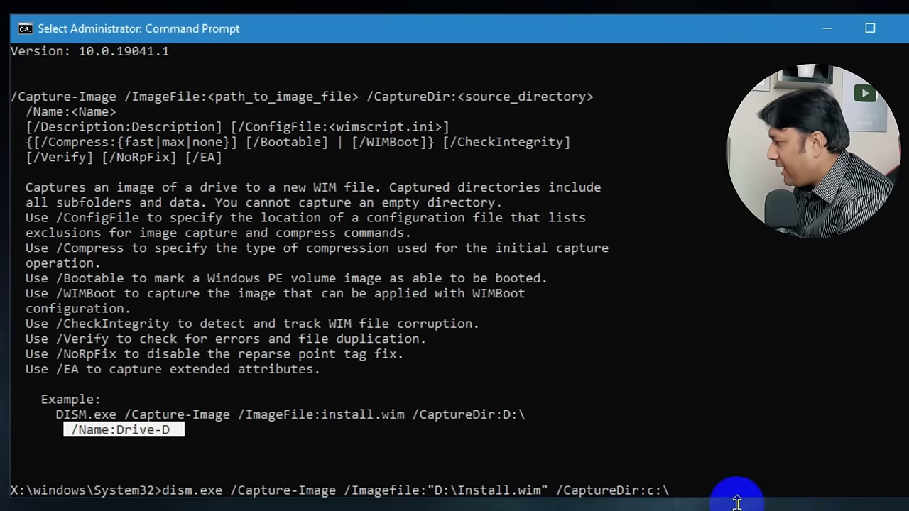
Add the image name option /Name:"Win10Home" to the end of the DISM capture command.
type("/")
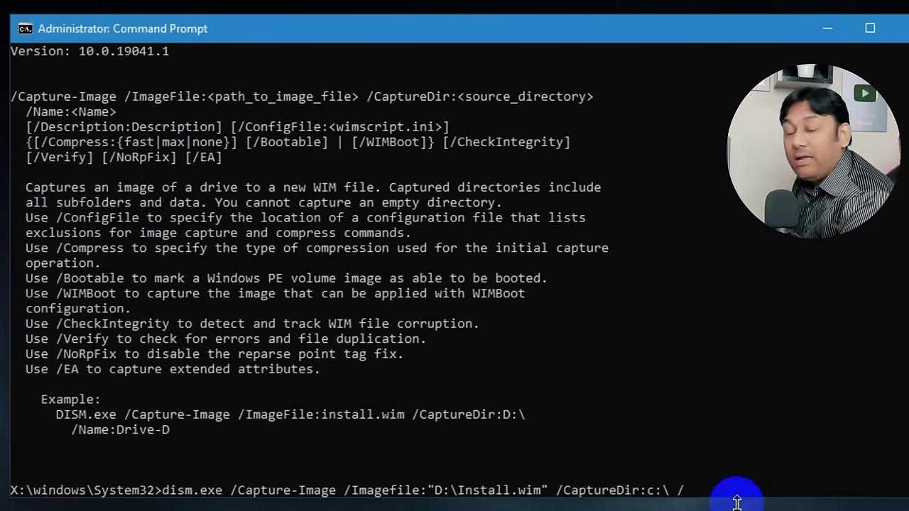
type("Name")
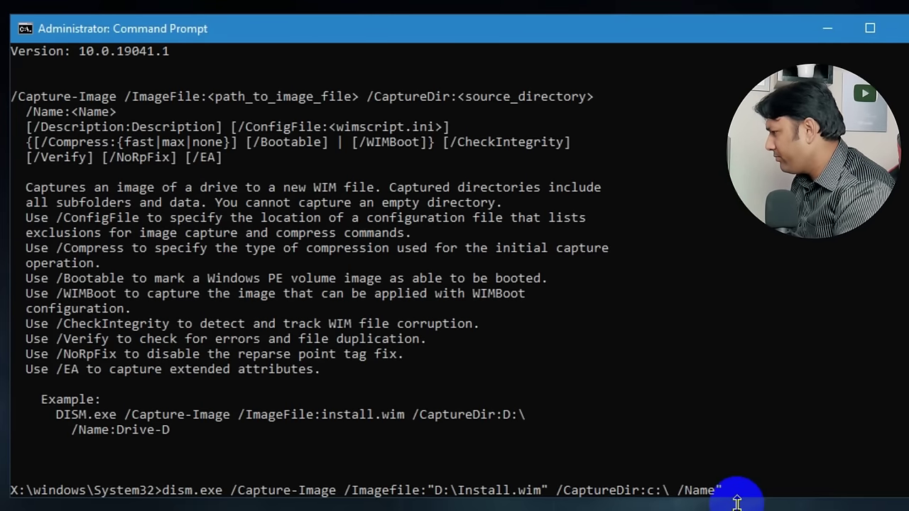
type(":")
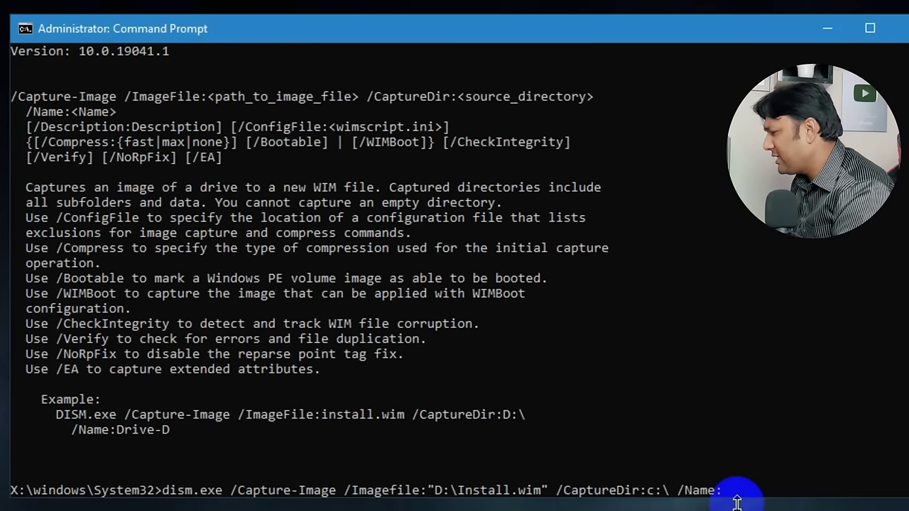
type("\"")
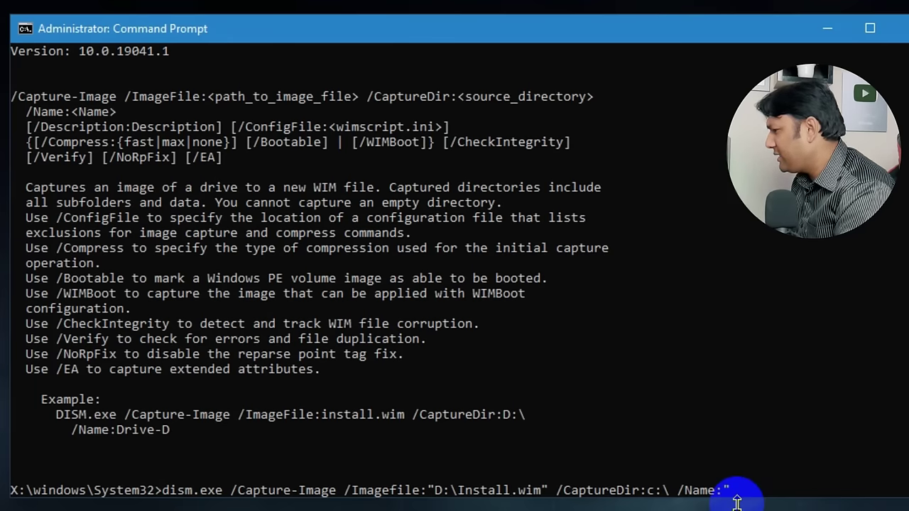
type("Win")
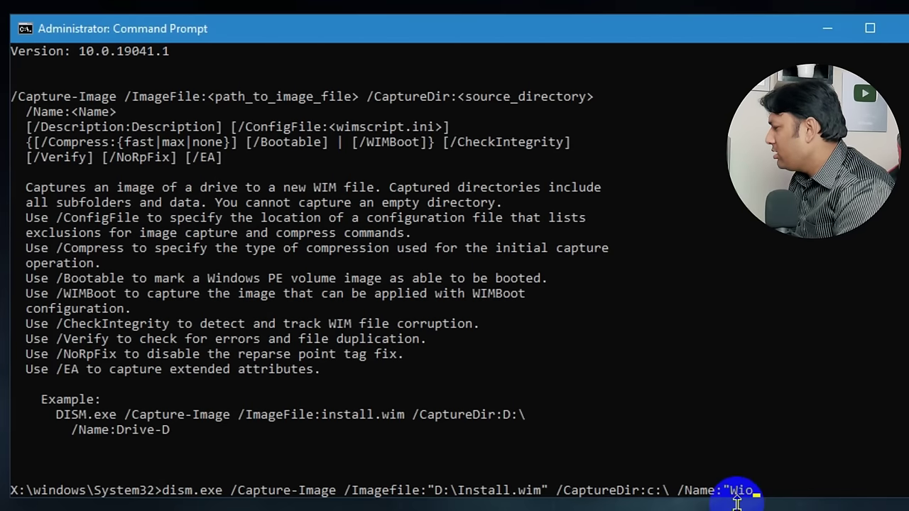
type("1")
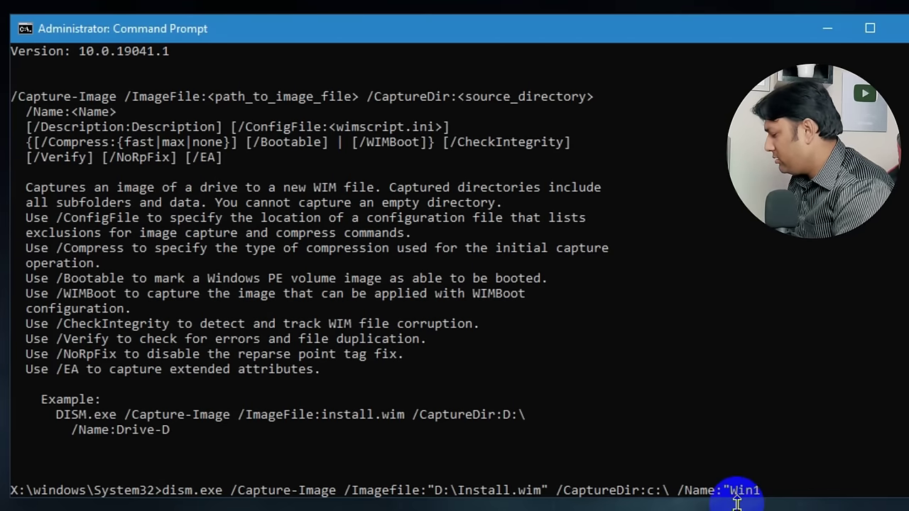
type("0Home\"")
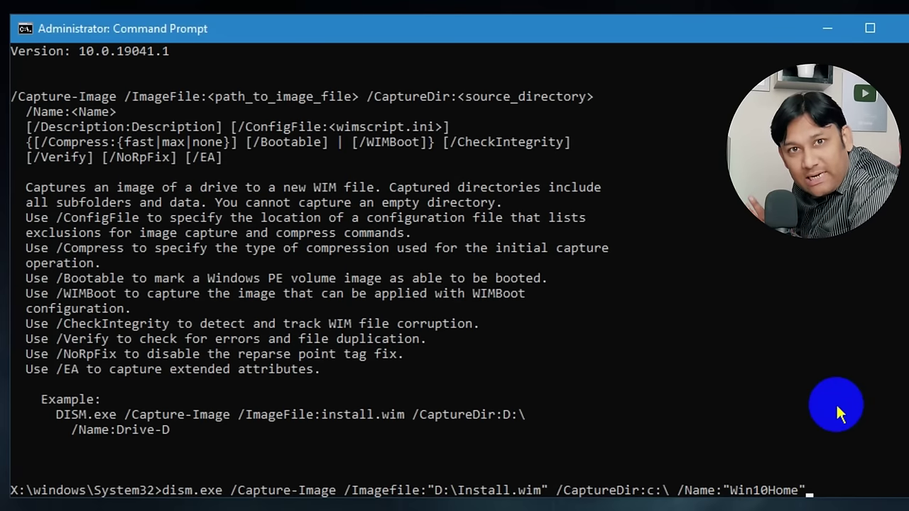
Run the DISM command to capture C:\ into D:\Install.wim, and close the Command Prompt once the capture has finished.
scroll(820, 405, "down", 3)
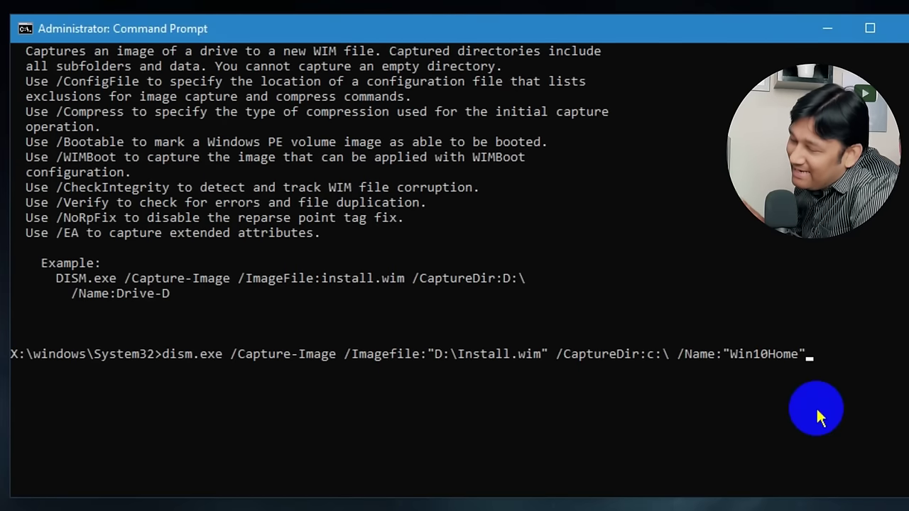
key("Return")
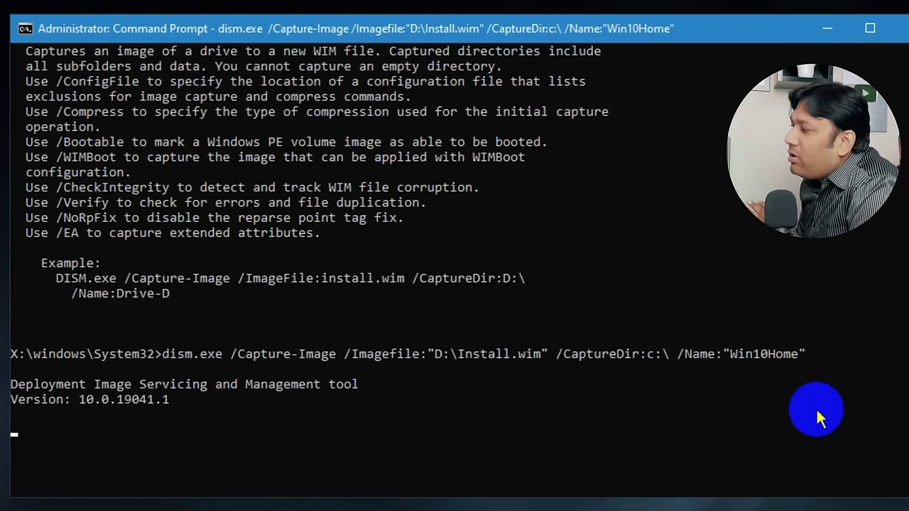
scroll(272, 136, "down", 7)
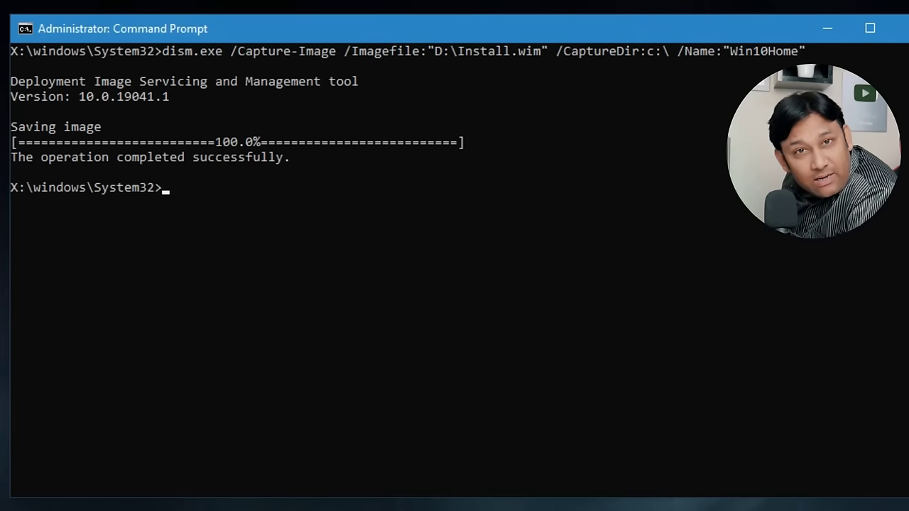
left_click(442, 196)
left_click(903, 27)
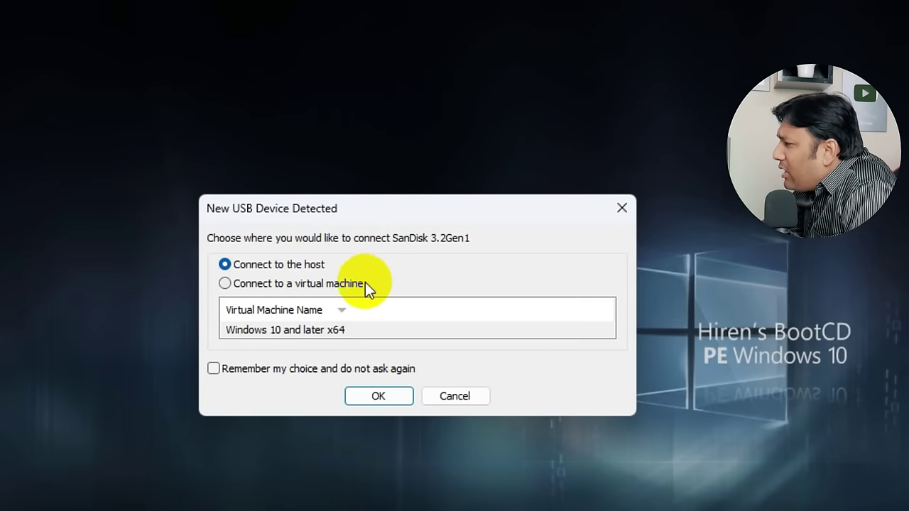
Connect the SanDisk 3.2Gen1 USB drive to the virtual machine and open This PC in a maximized window.
left_click(328, 285)
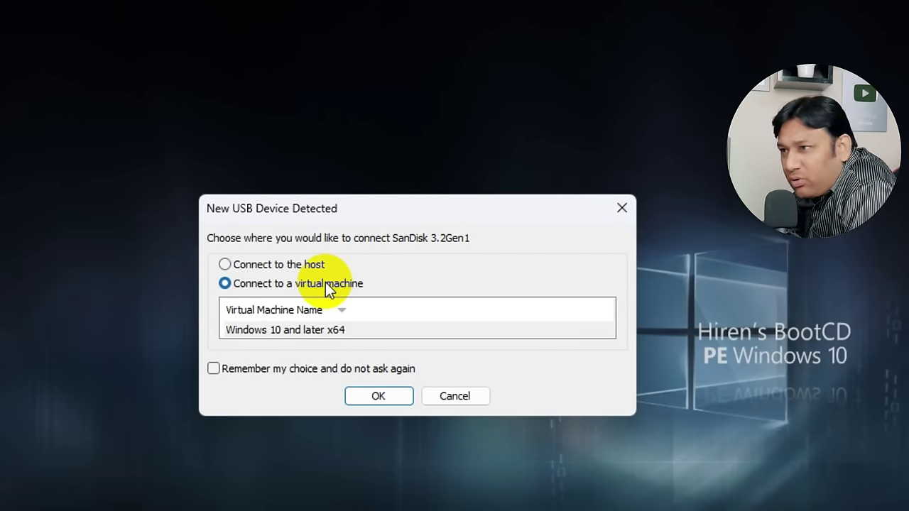
left_click(379, 396)
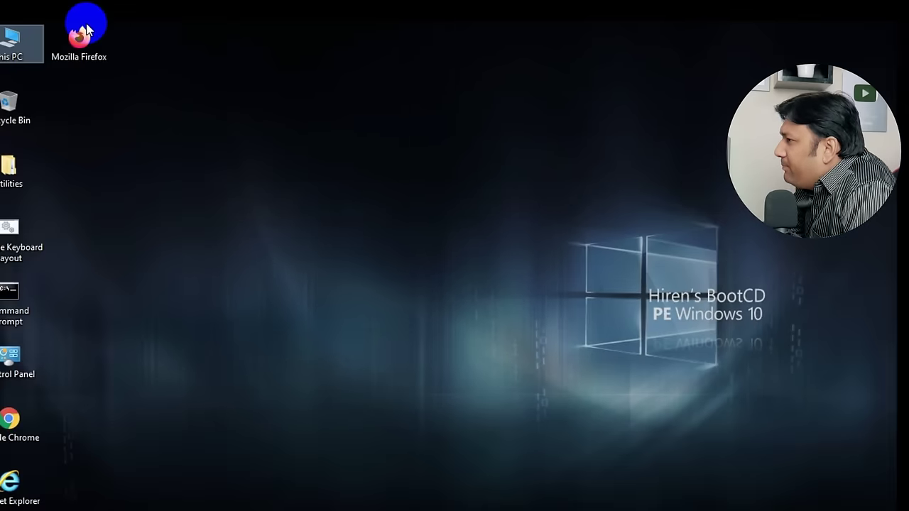
double_click(11, 39)
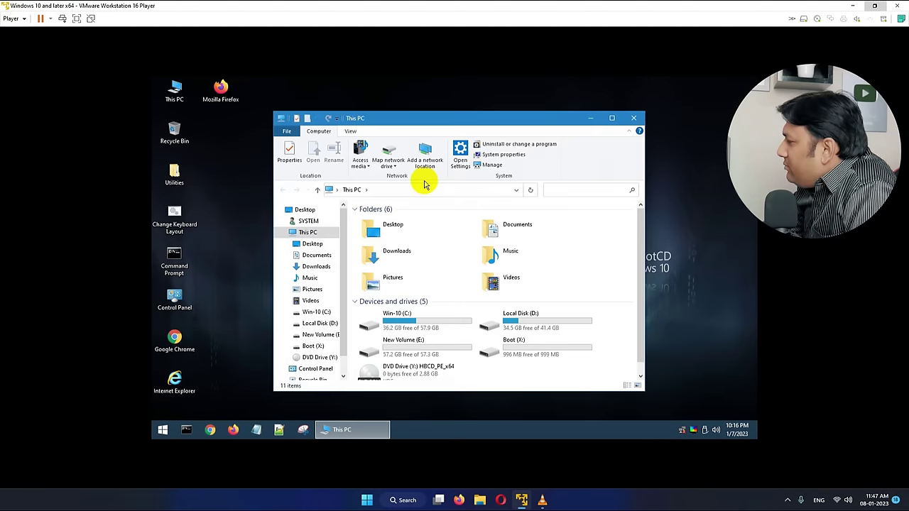
left_click(612, 118)
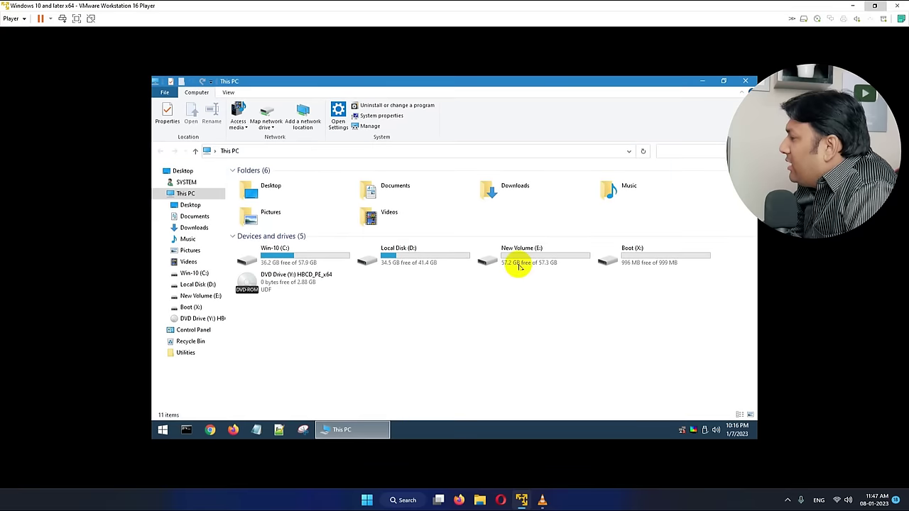
Copy Install.wim from Local Disk (D:) to the USB drive New Volume (E:).
double_click(417, 264)
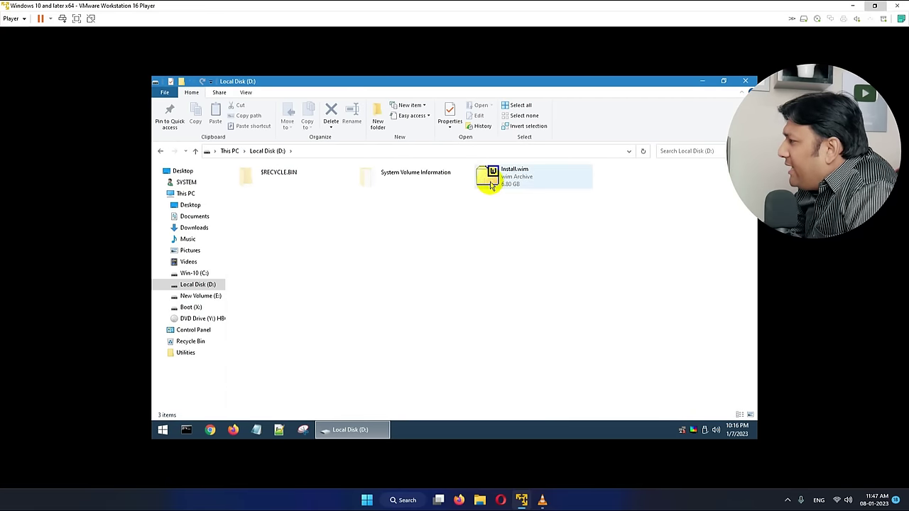
left_click(491, 183)
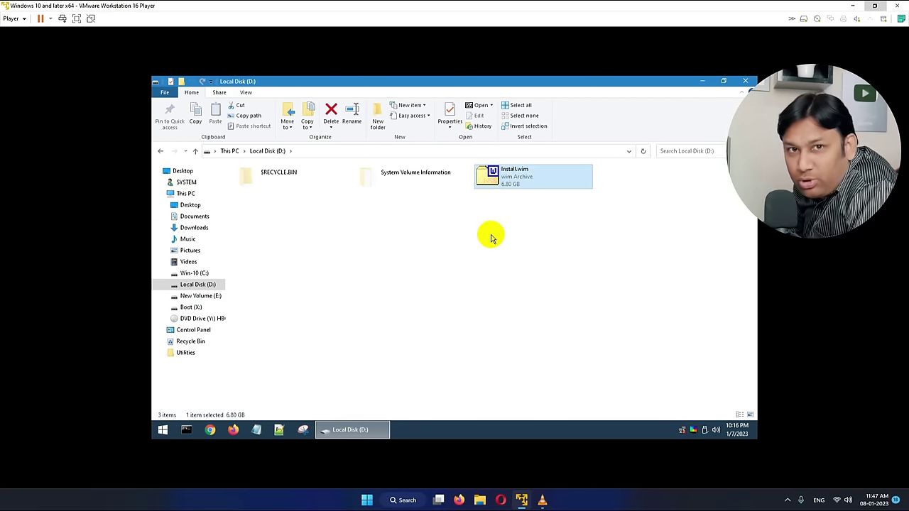
right_click(491, 178)
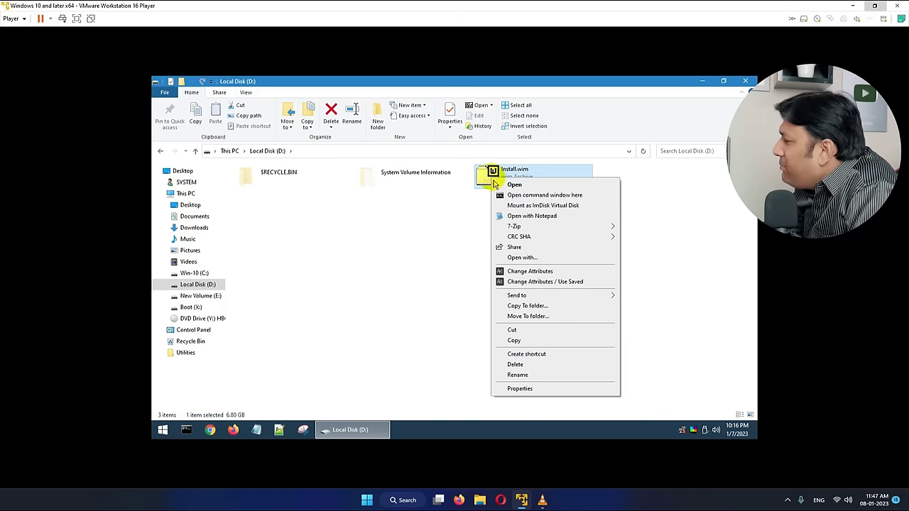
key("Escape")
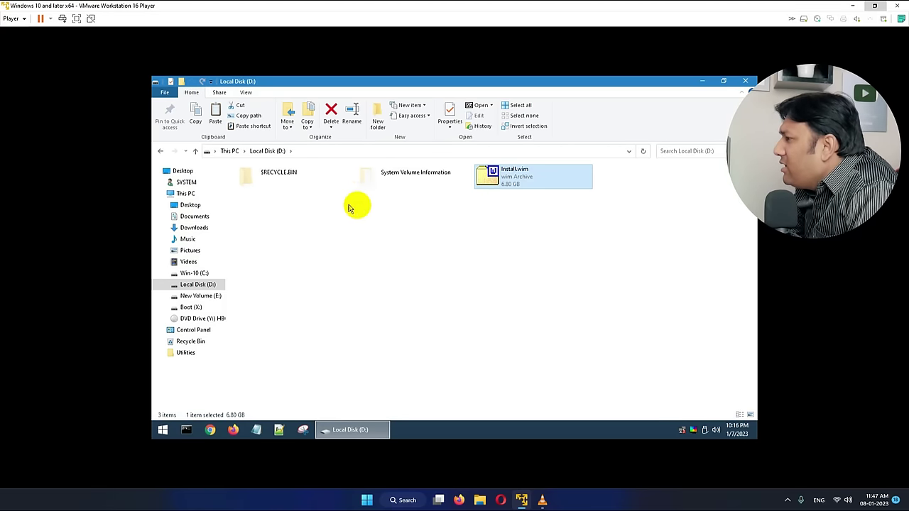
left_click(230, 151)
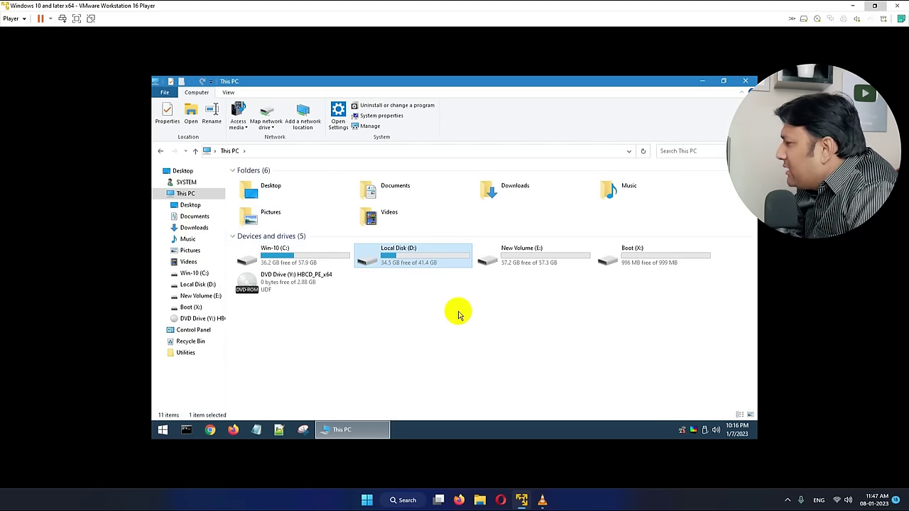
double_click(523, 261)
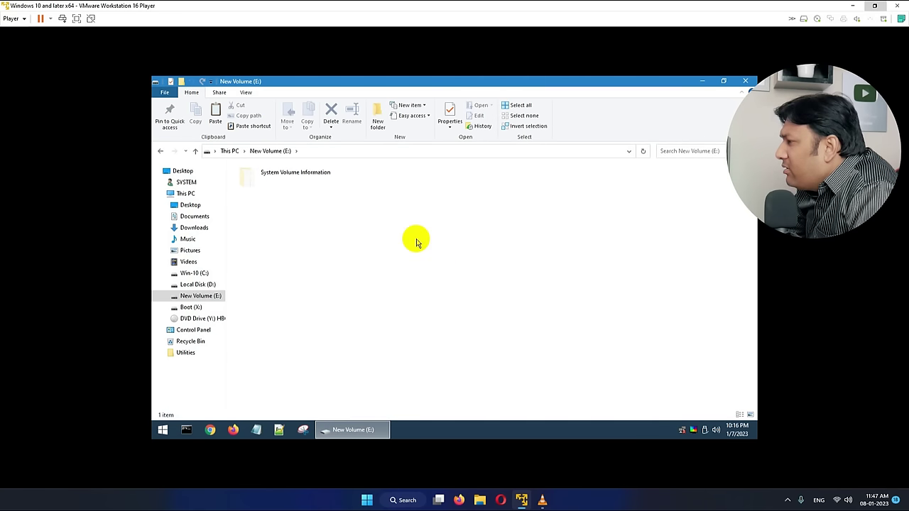
right_click(416, 240)
left_click(452, 304)
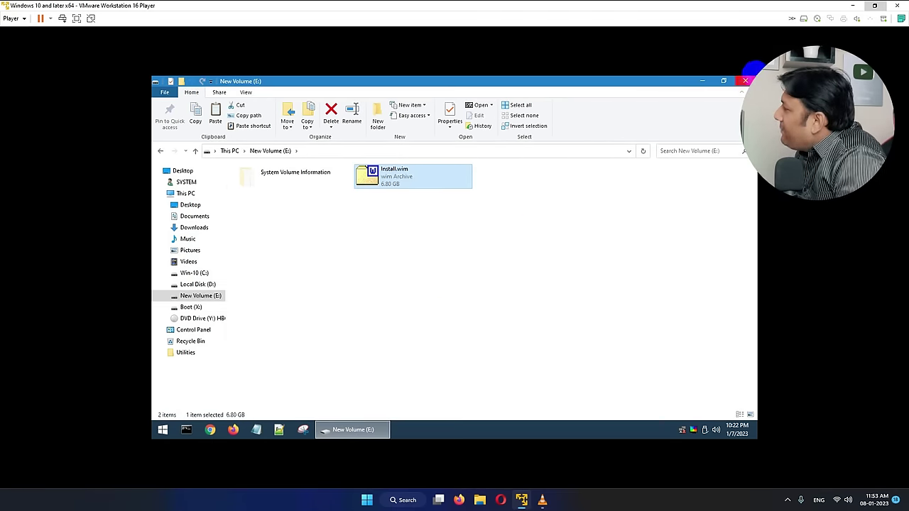
Shut down the Hiren's BootCD PE session and clear the VMware Workstation Player and VLC windows from the host desktop.
left_click(745, 81)
left_click(163, 430)
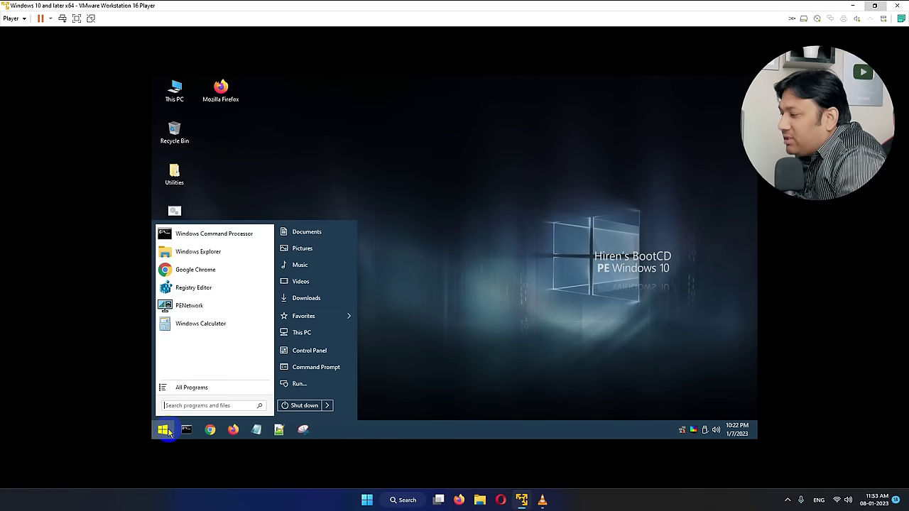
left_click(419, 335)
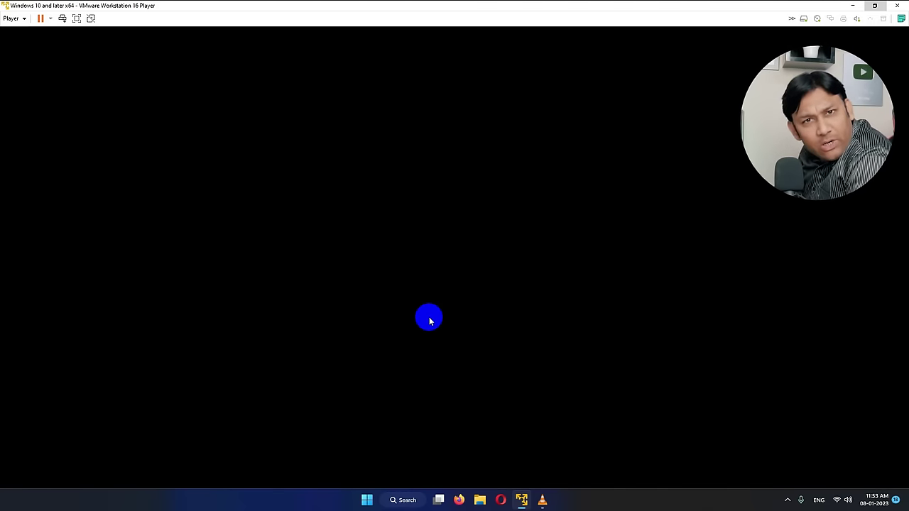
left_click(896, 6)
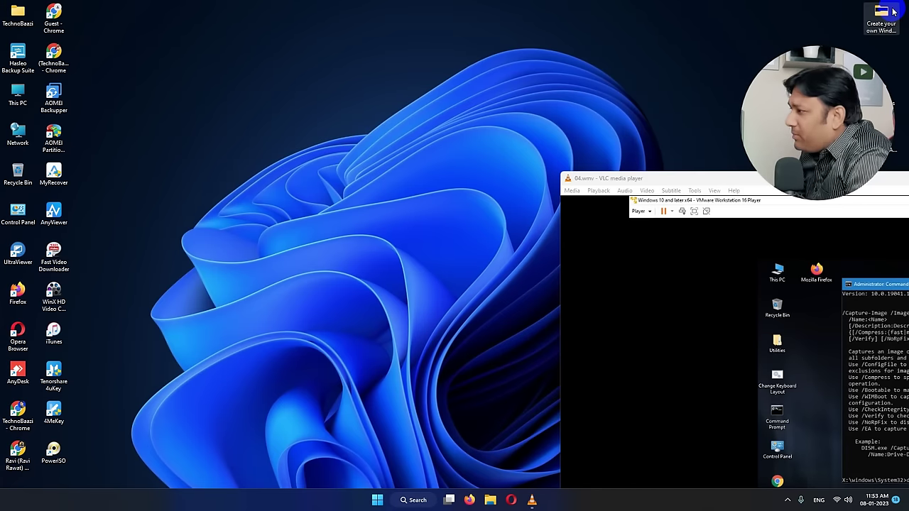
left_click_drag(846, 178, 483, 76)
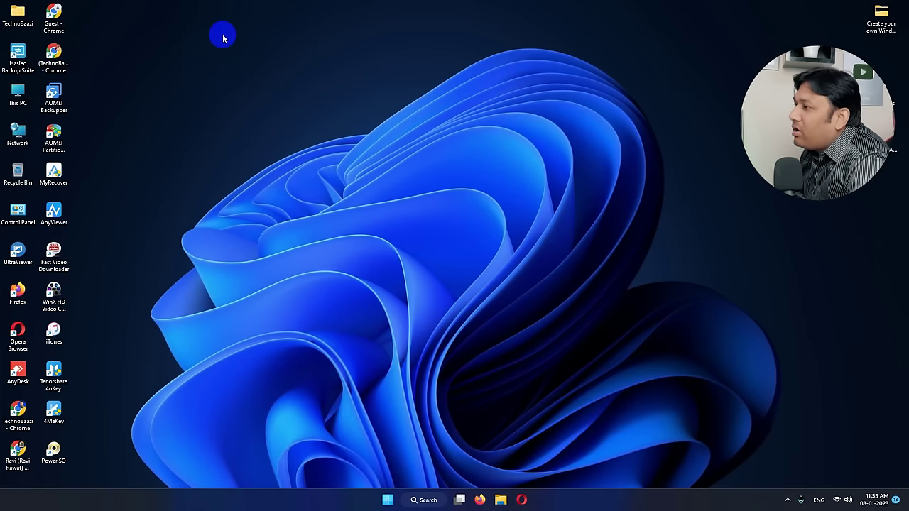
On the host, copy Install.wim from New Volume (H:) into New Folder in Downloads and select the pasted file.
double_click(33, 94)
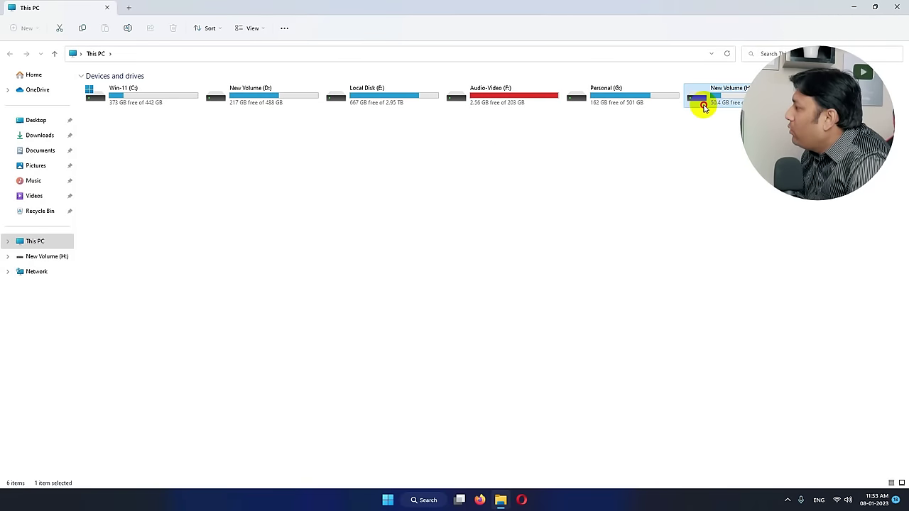
double_click(700, 103)
right_click(104, 91)
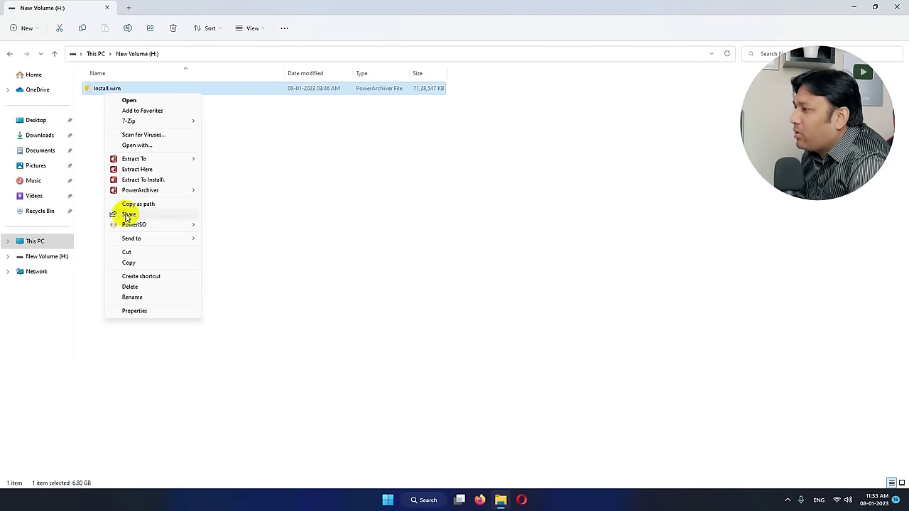
left_click(129, 263)
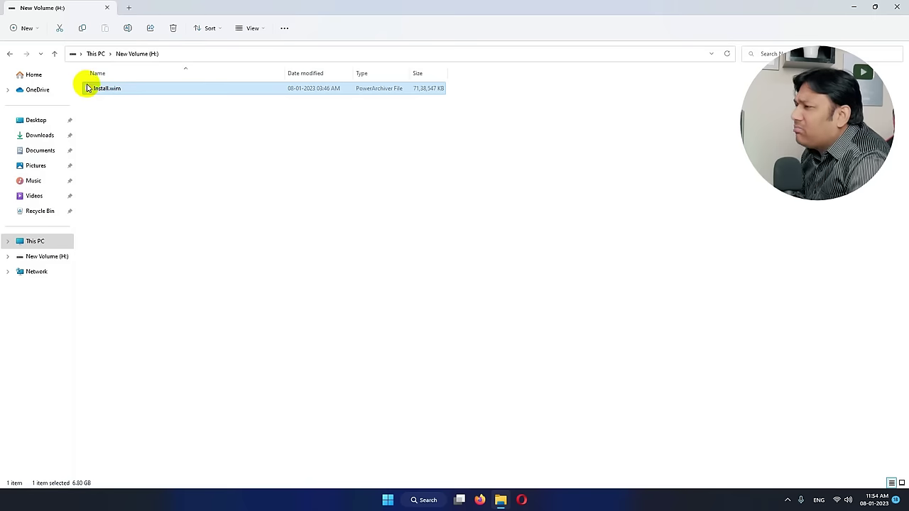
left_click(41, 136)
double_click(109, 101)
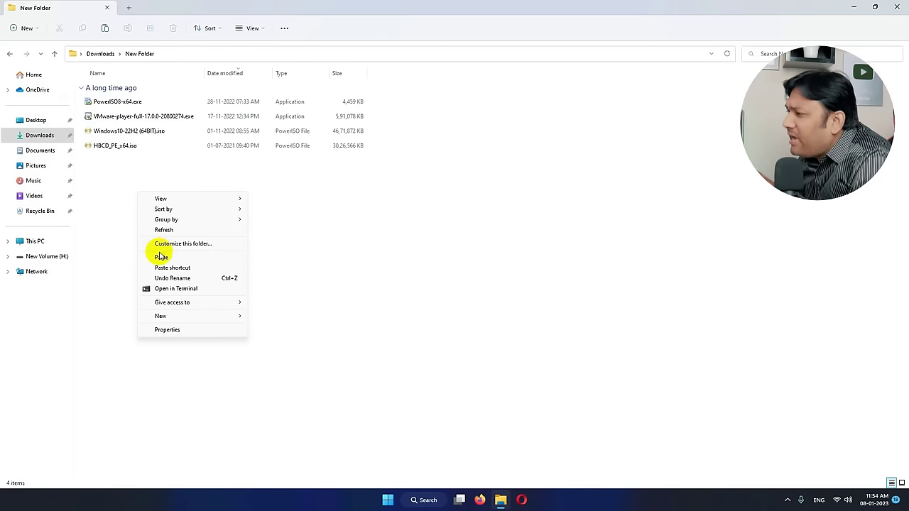
left_click(161, 256)
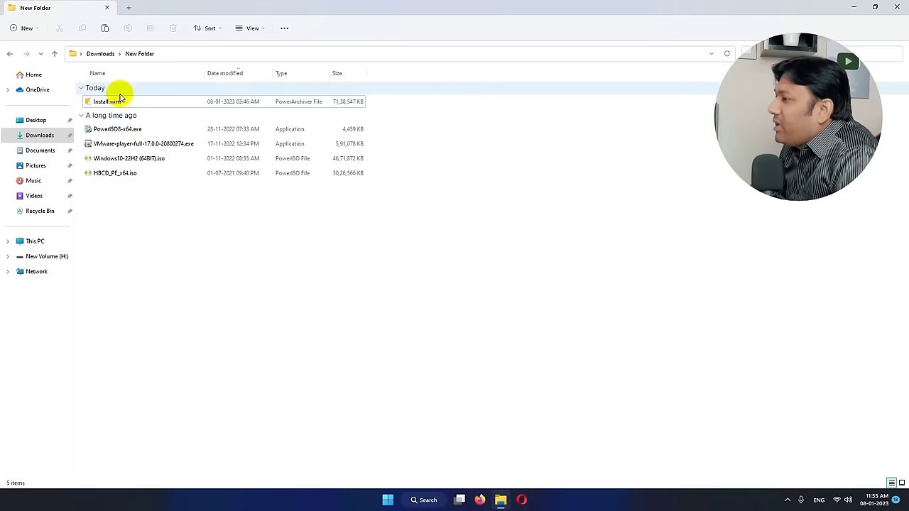
left_click(116, 103)
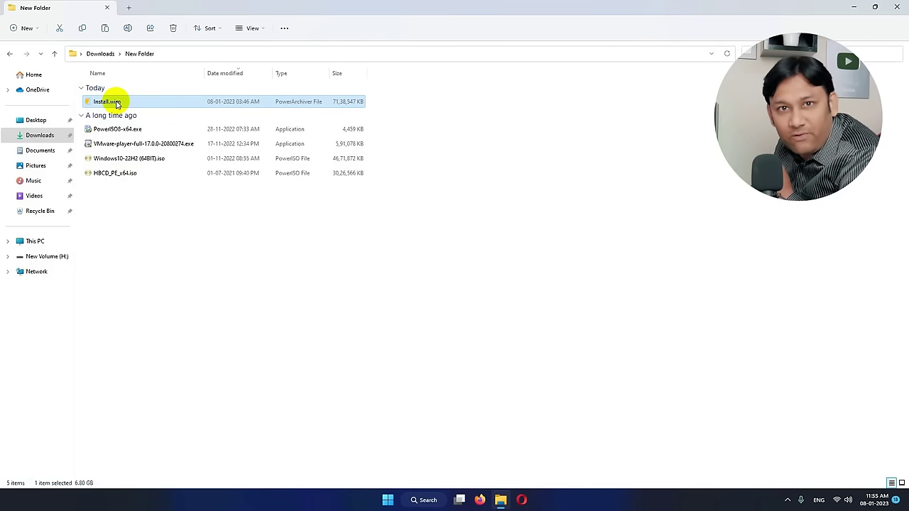
Search for PowerISO, run it as administrator and continue with the trial version.
left_click(392, 503)
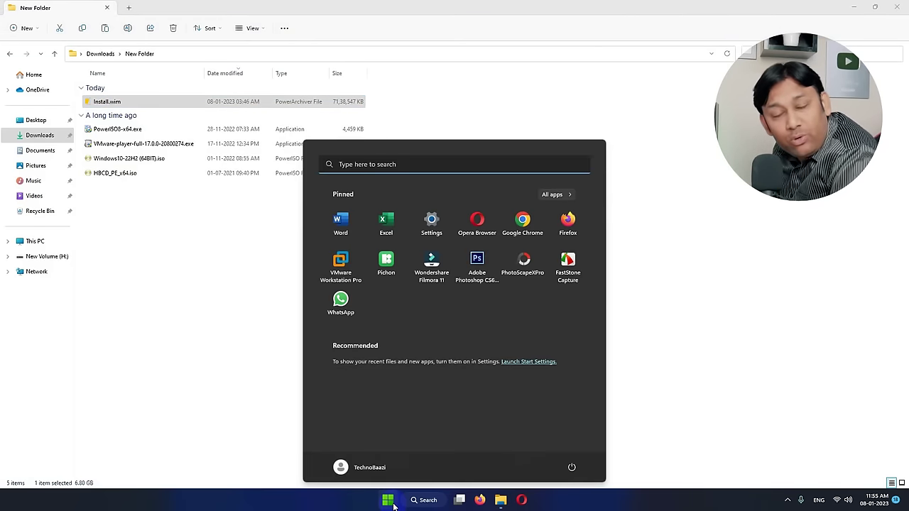
type("powerISO")
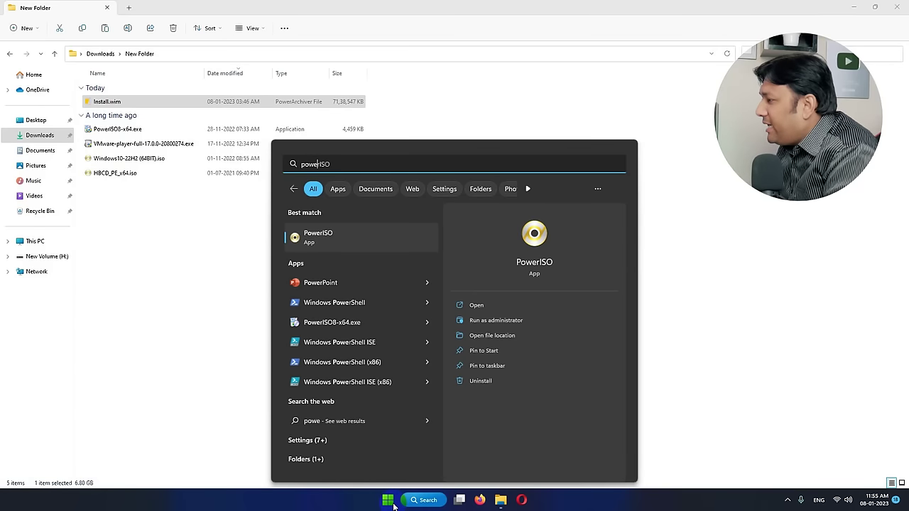
left_click(514, 327)
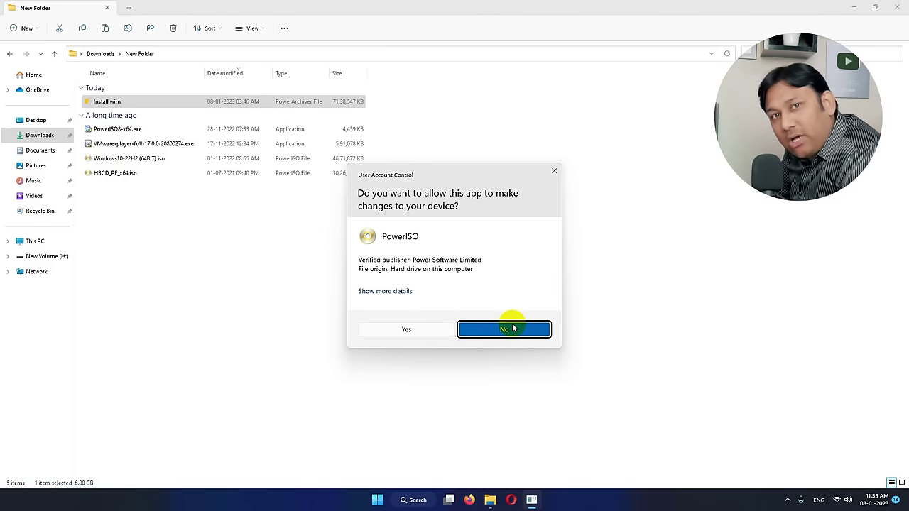
left_click(389, 331)
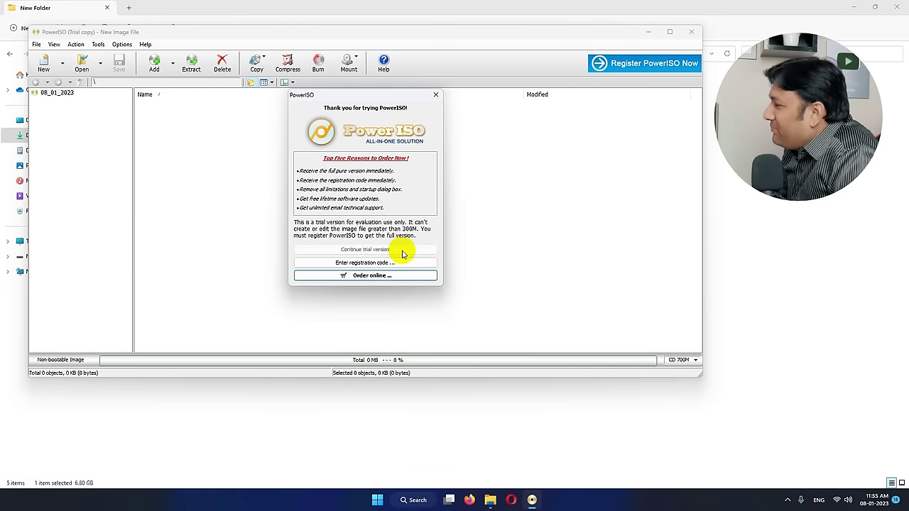
left_click(396, 252)
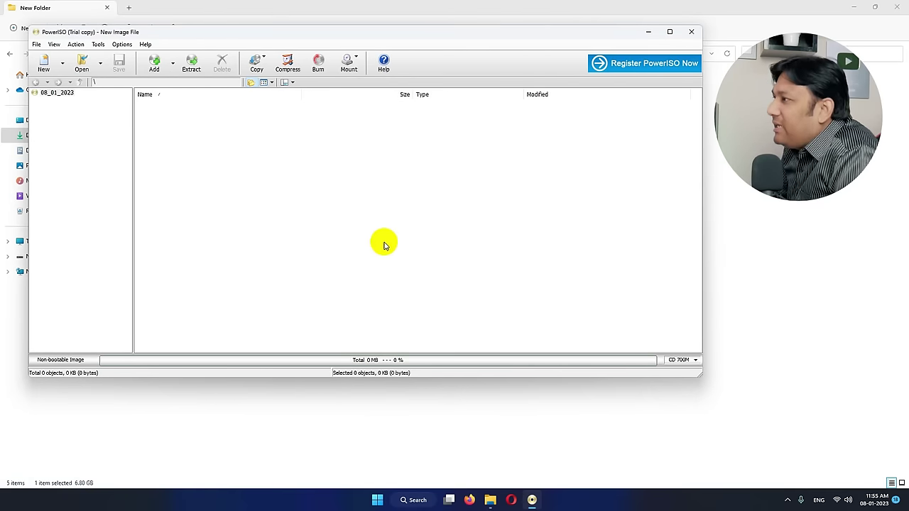
Open the WIM ESD Converter and switch it to WIM to ESD conversion.
left_click(186, 83)
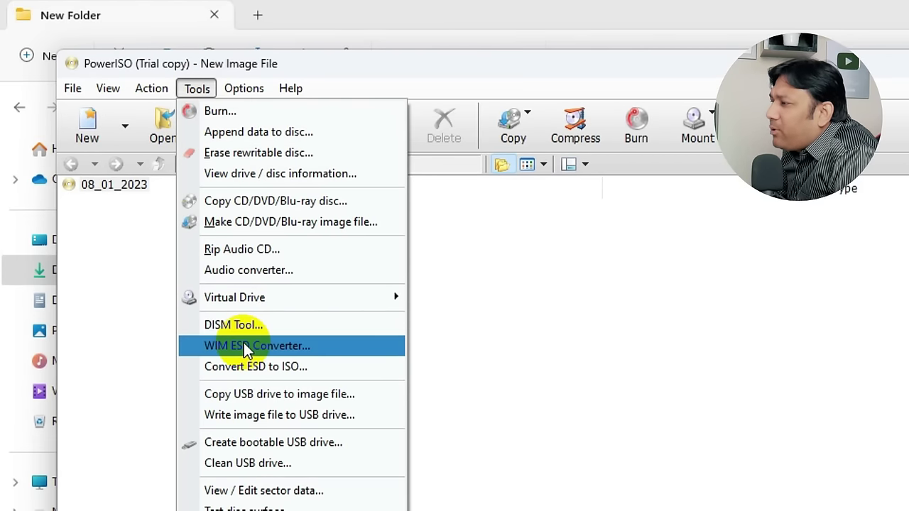
left_click(315, 348)
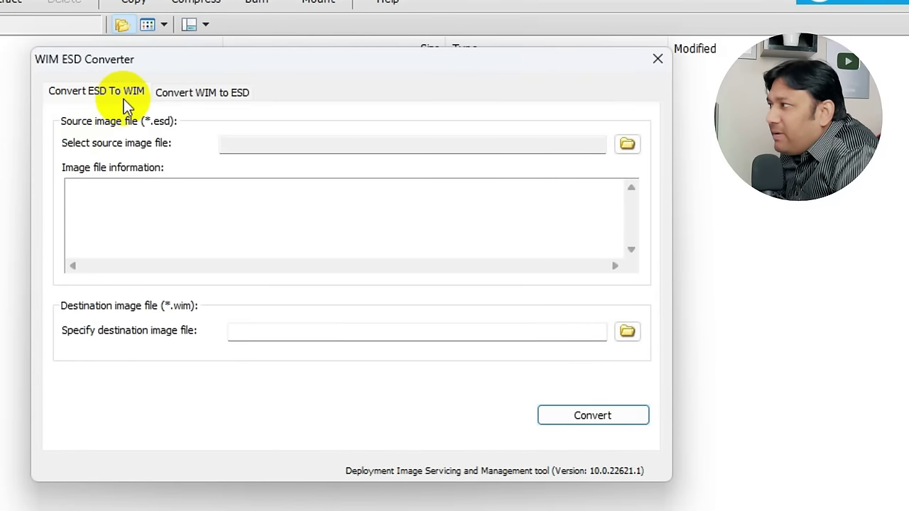
left_click(217, 99)
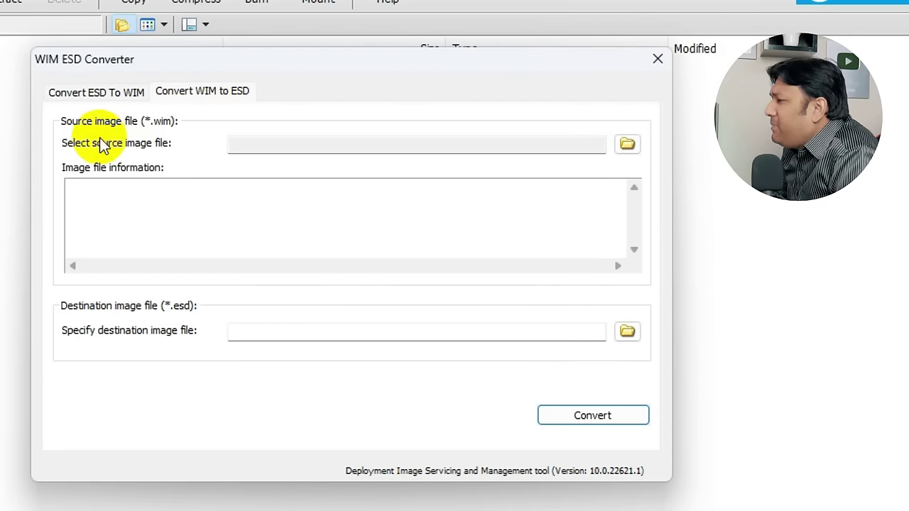
Load Install.wim from New Folder in Downloads as the source and convert it to Install.esd in the same folder.
left_click(629, 149)
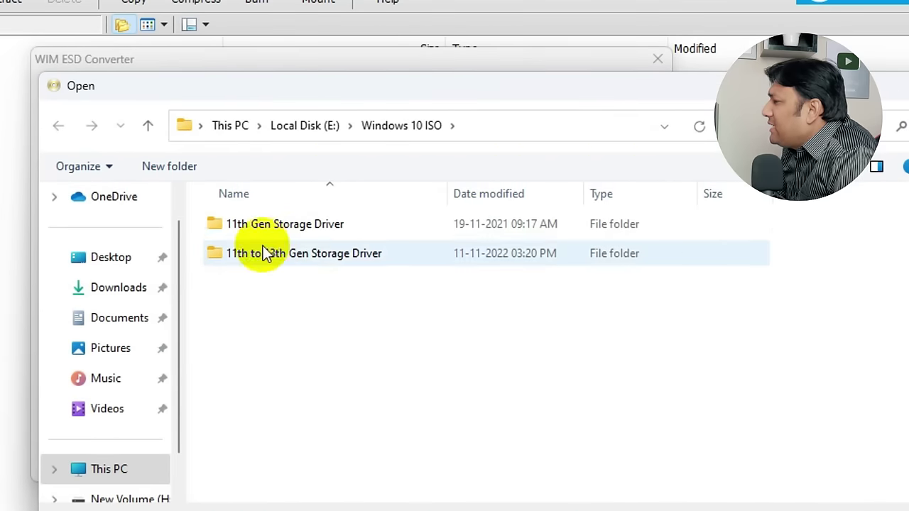
left_click(127, 291)
double_click(264, 250)
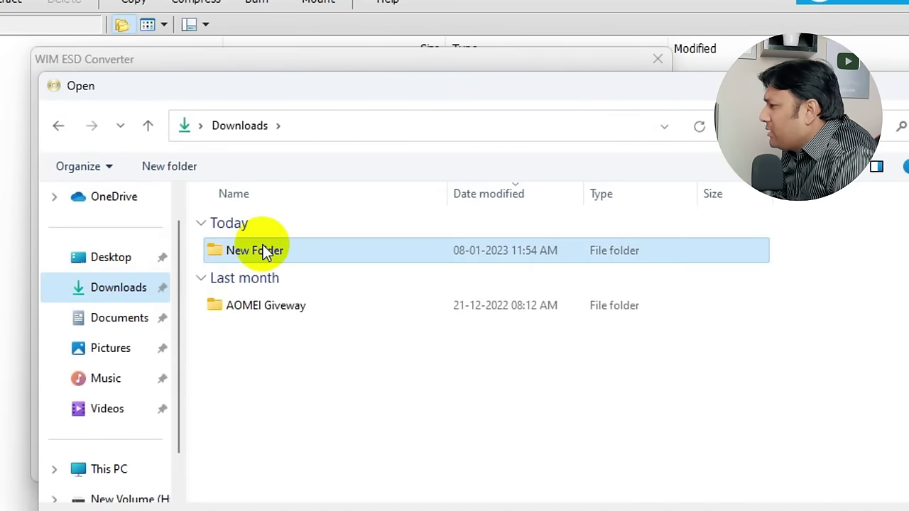
left_click(276, 257)
double_click(275, 254)
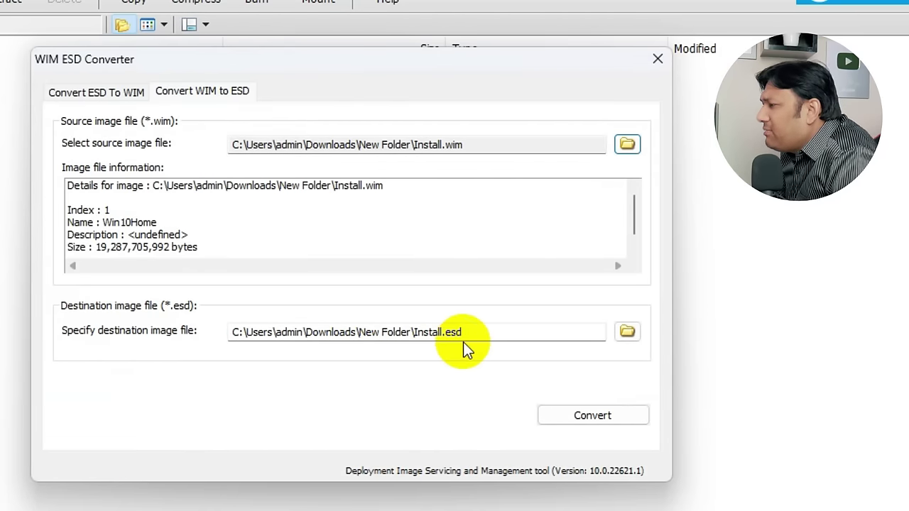
left_click(586, 417)
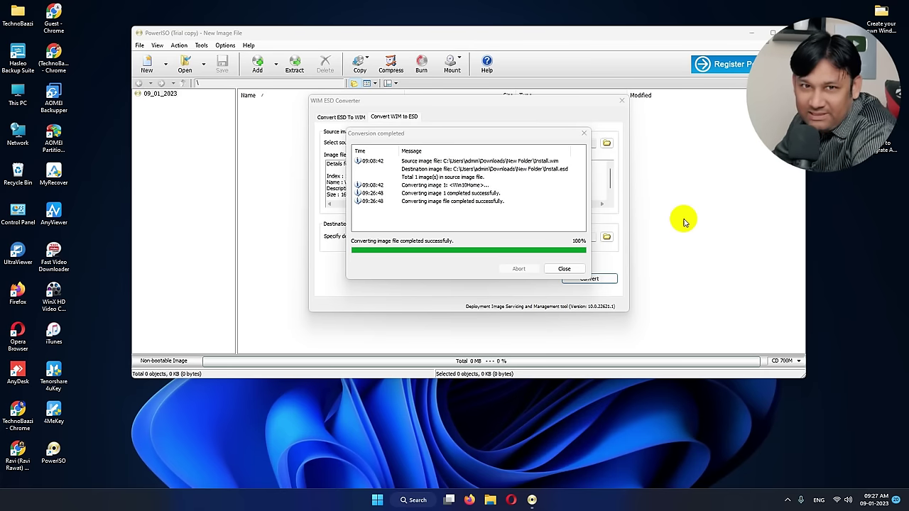
Dismiss the conversion report, then close the WIM ESD Converter and PowerISO.
left_click_drag(496, 135, 488, 133)
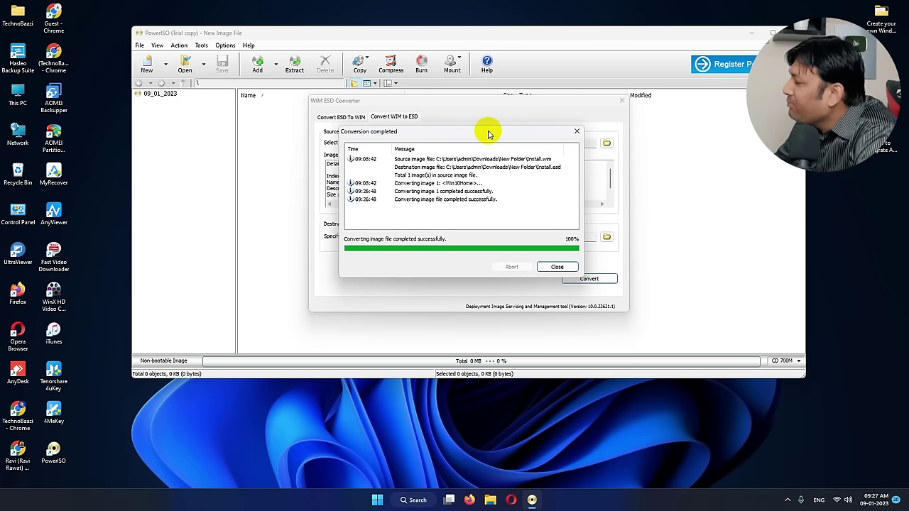
left_click(553, 266)
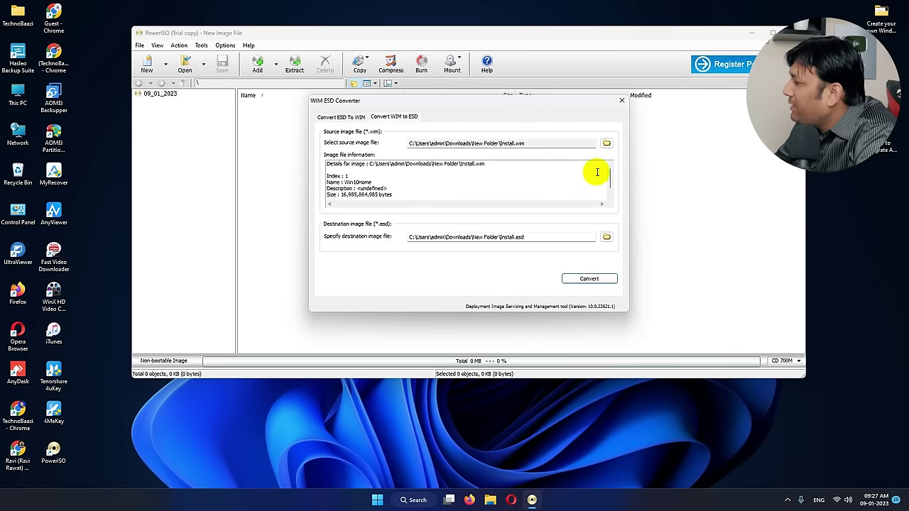
left_click(622, 100)
left_click(794, 32)
Open New Folder in Downloads through the user folder on the desktop.
double_click(18, 18)
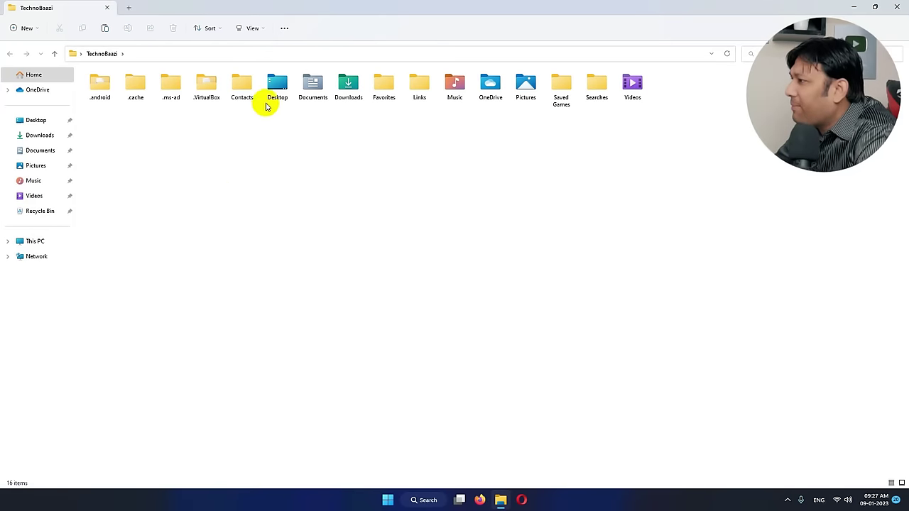
double_click(348, 87)
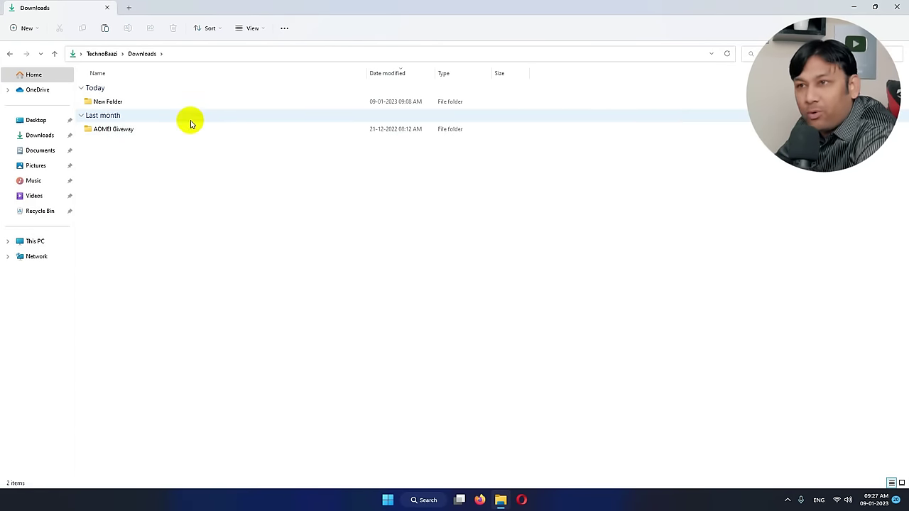
double_click(147, 101)
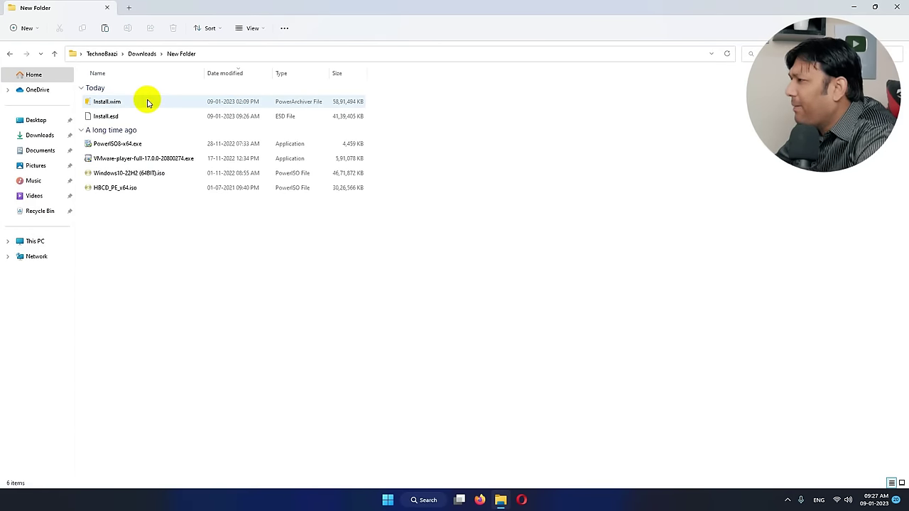
Compare the sizes of Install.wim and Install.esd, check the properties of Install.esd and select Windows10-22H2 (64BIT).iso.
left_click(119, 105)
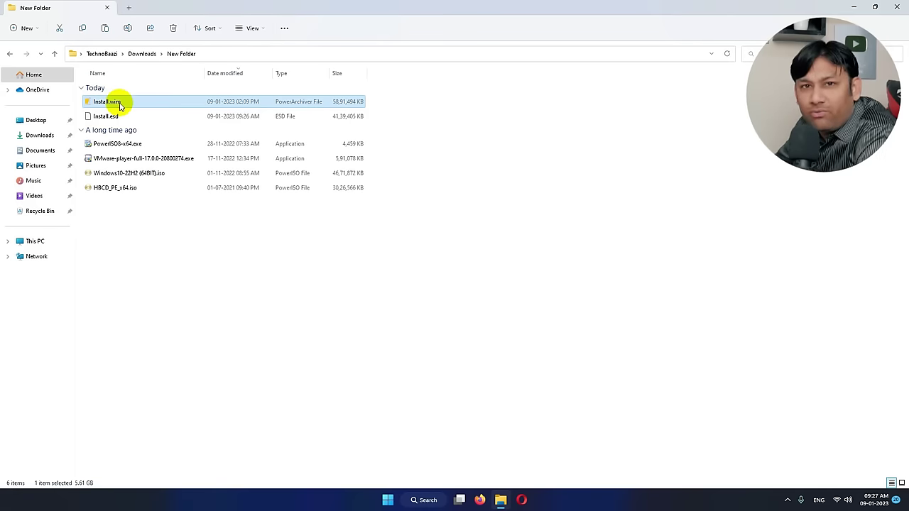
left_click(112, 119)
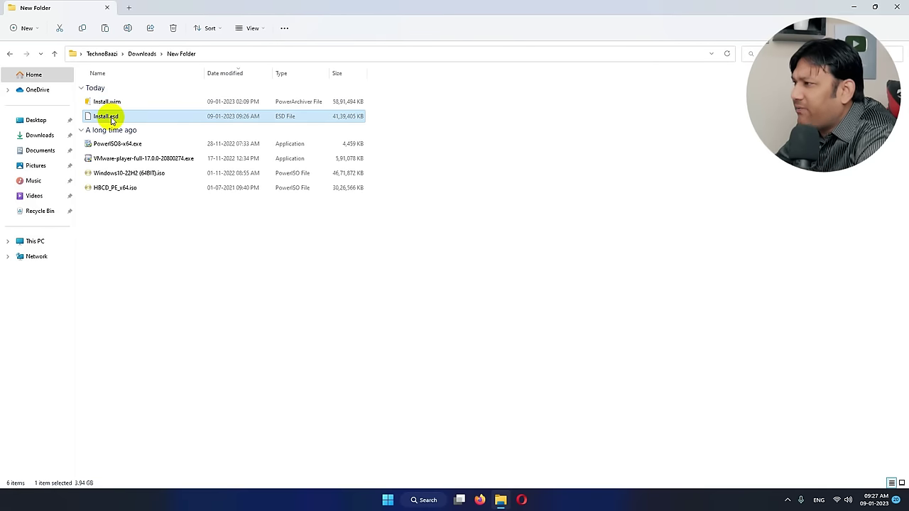
right_click(111, 120)
left_click(135, 355)
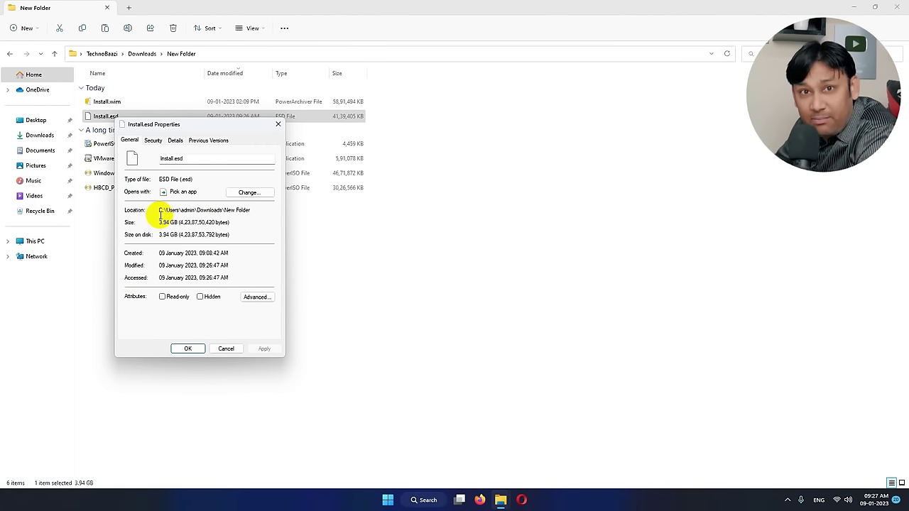
left_click(226, 349)
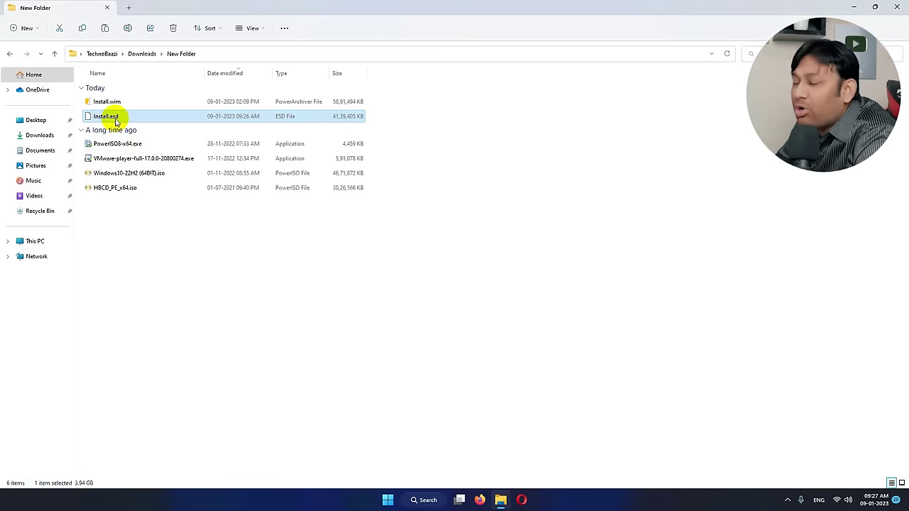
left_click(119, 176)
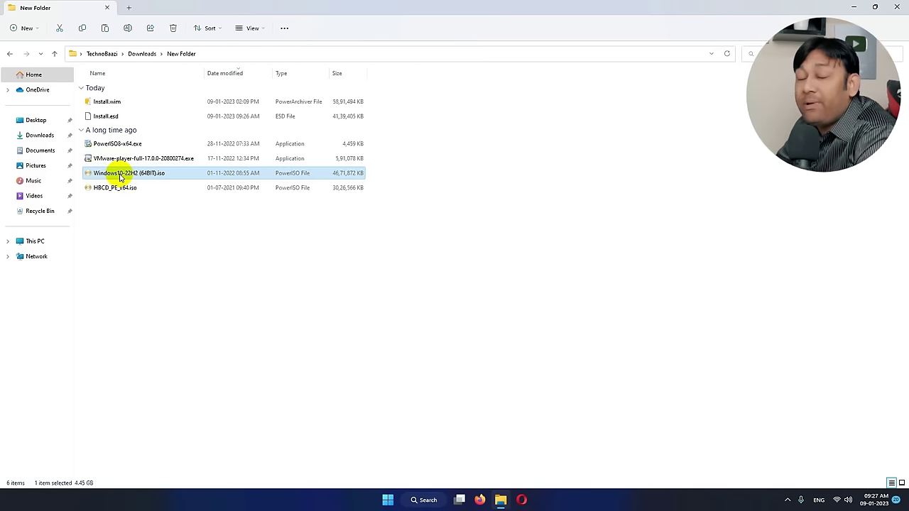
Minimize File Explorer, switch to Chrome and find the AnyBurn download page through a Google search.
left_click(854, 7)
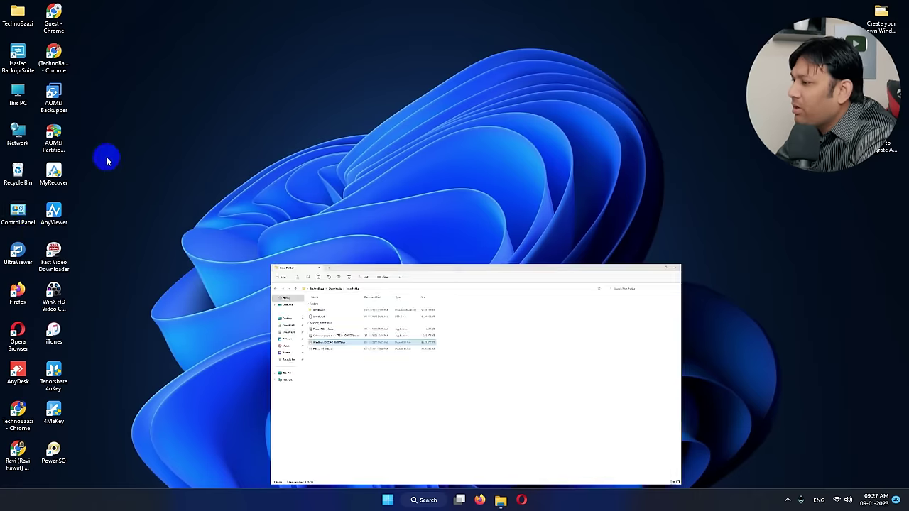
double_click(20, 410)
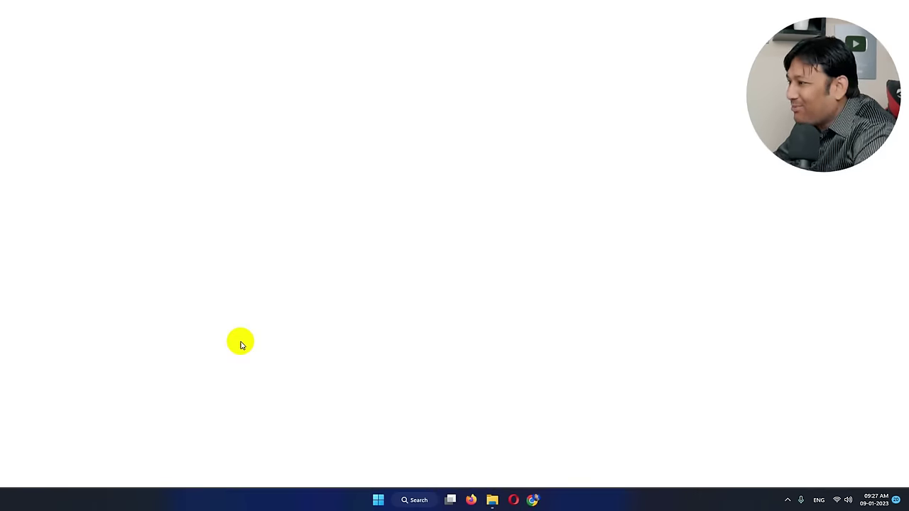
type("google")
key("Return")
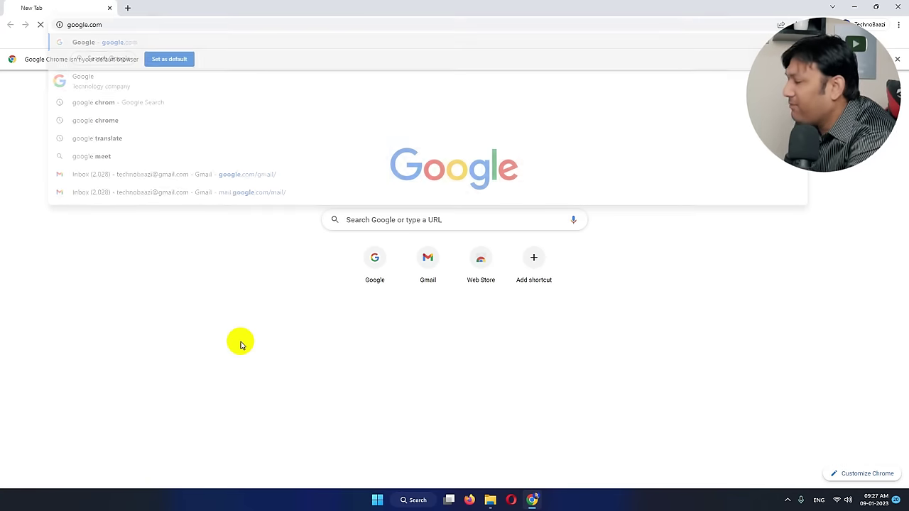
type("any")
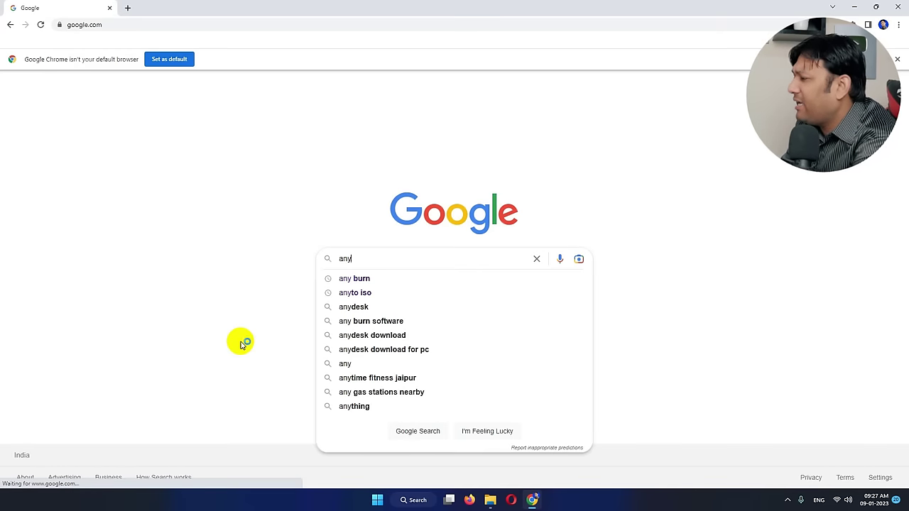
key("Down")
key("Return")
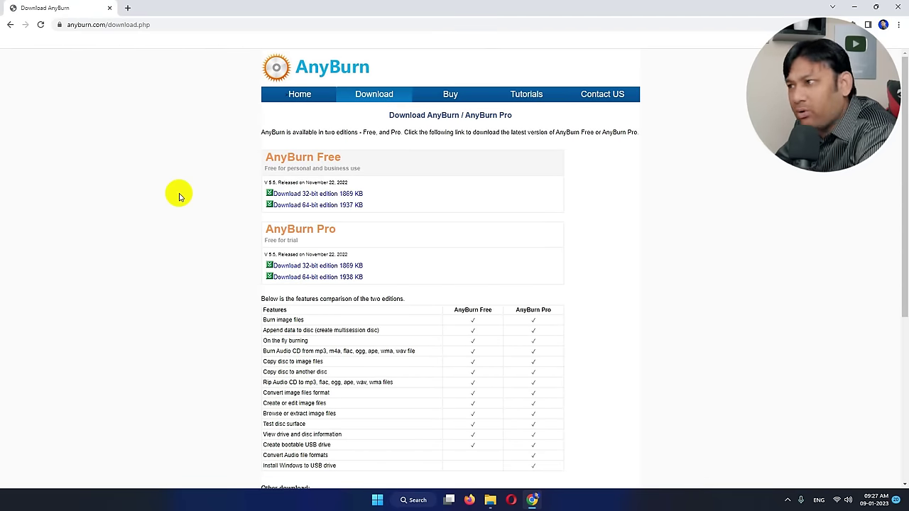
Download the 64-bit edition of AnyBurn Free to Downloads and show anyburn_setup_x64.exe in its folder.
left_click(311, 206)
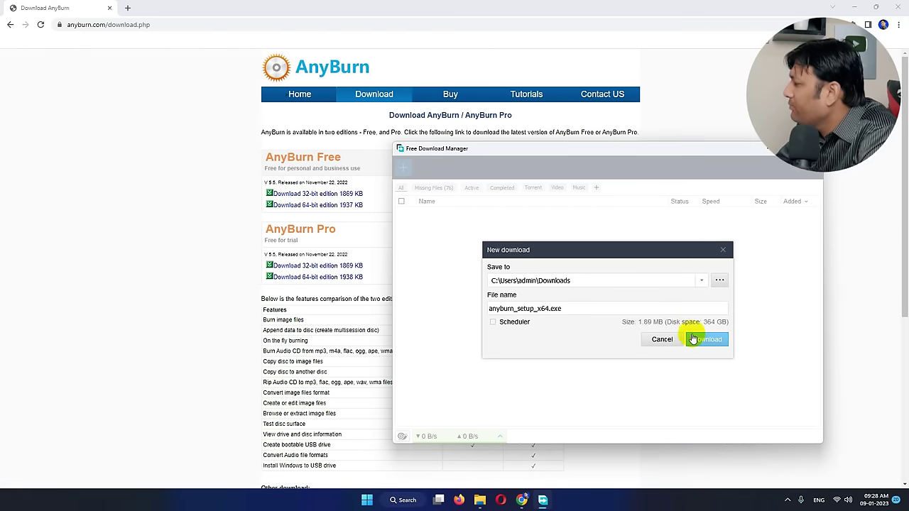
left_click(693, 340)
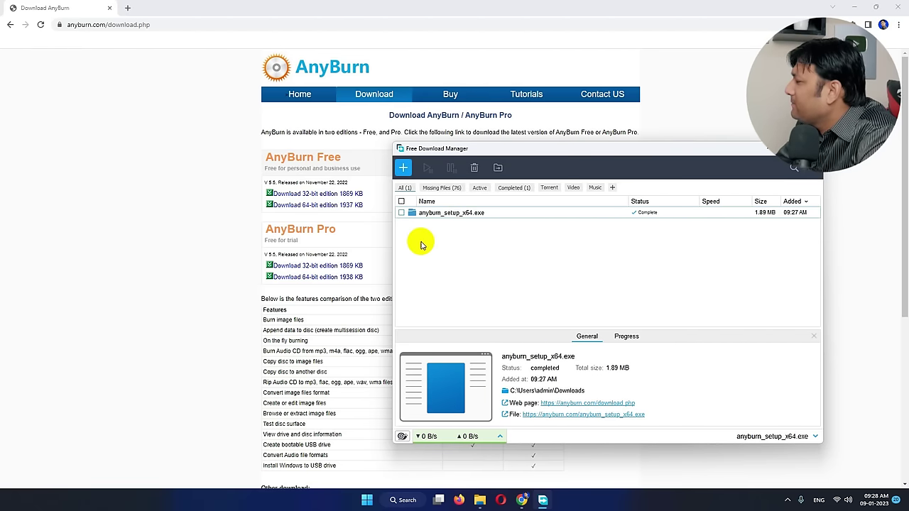
left_click(412, 213)
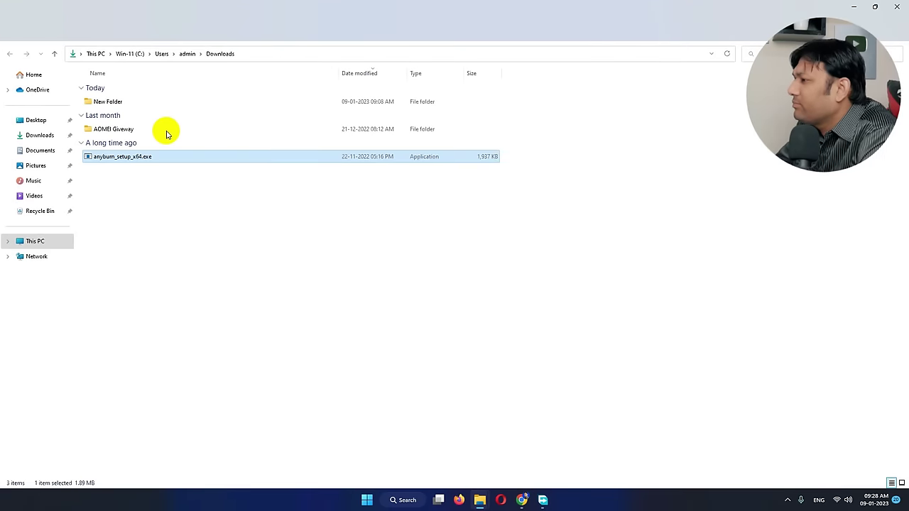
Install AnyBurn 5.5 from anyburn_setup_x64.exe with the default options, allowing device changes, and close the thank-you web page.
right_click(127, 155)
left_click(137, 176)
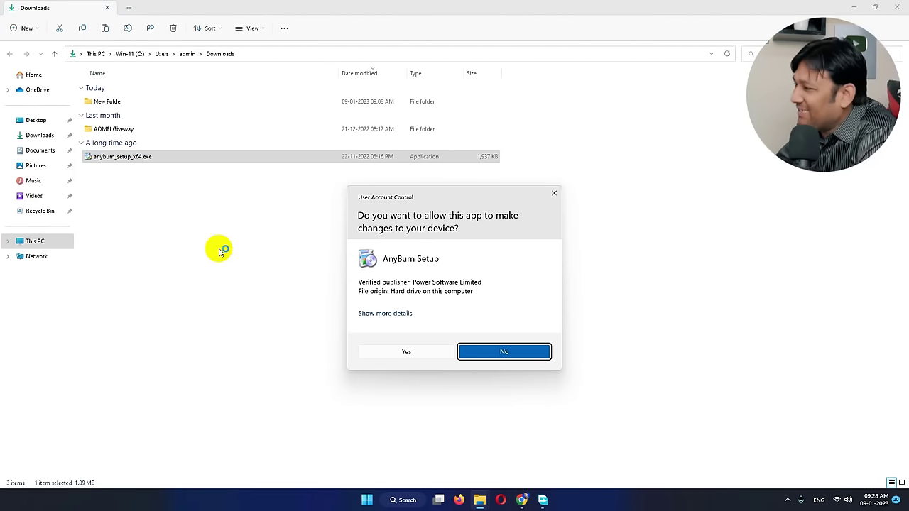
left_click(401, 350)
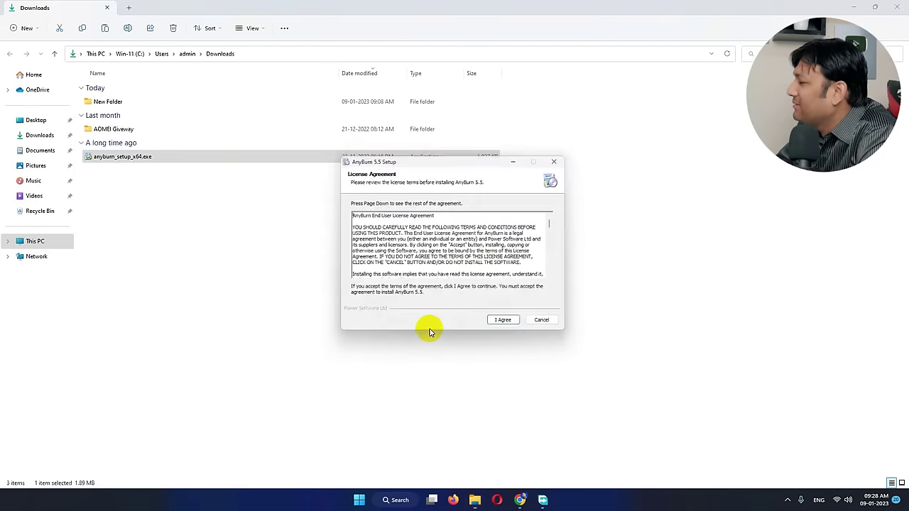
left_click(506, 323)
left_click(508, 324)
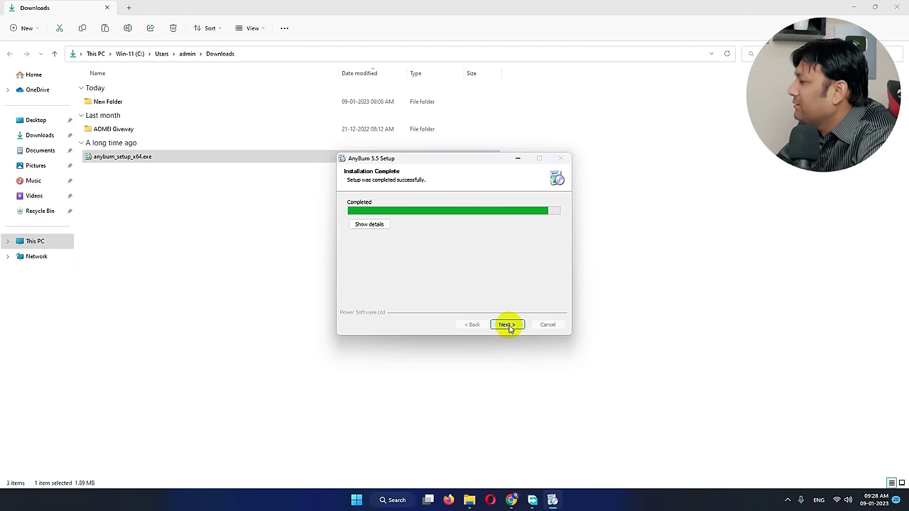
left_click(507, 325)
left_click(508, 324)
left_click(507, 325)
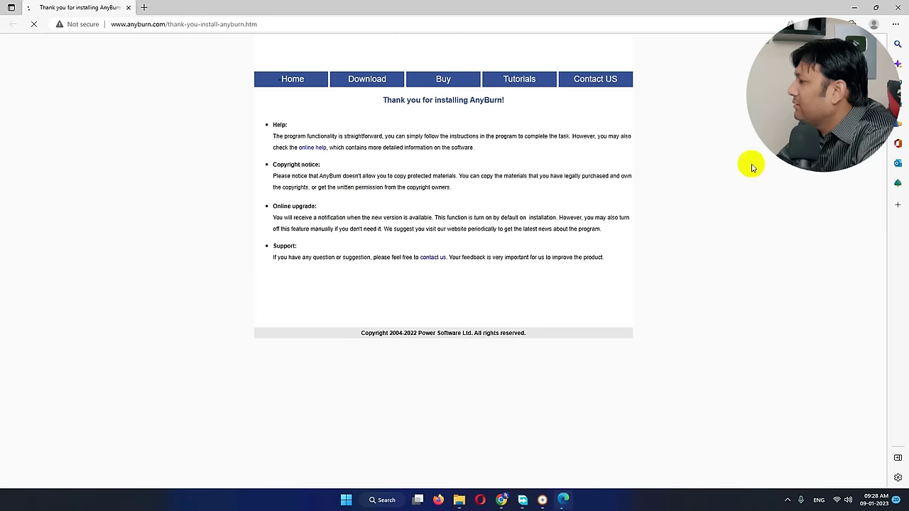
left_click(899, 8)
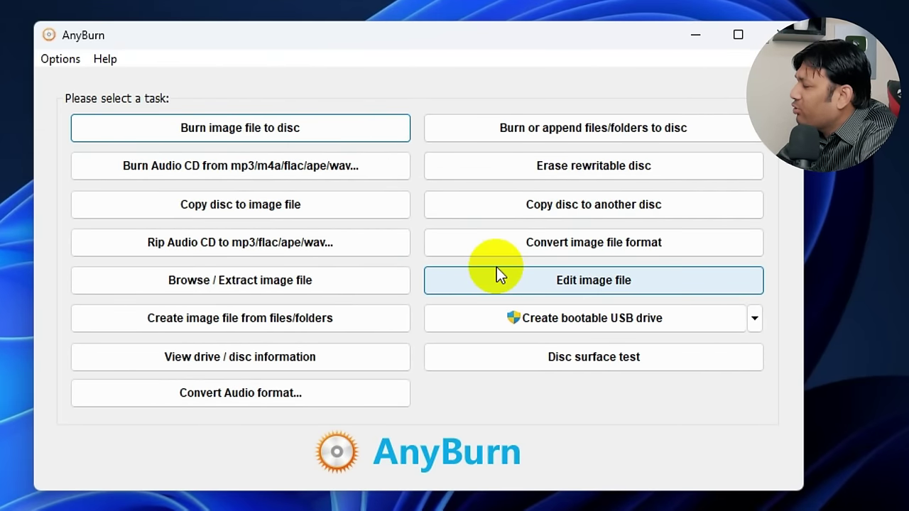
Open Windows10-22H2 (64BIT).iso from New Folder in Downloads for image file editing.
left_click(616, 281)
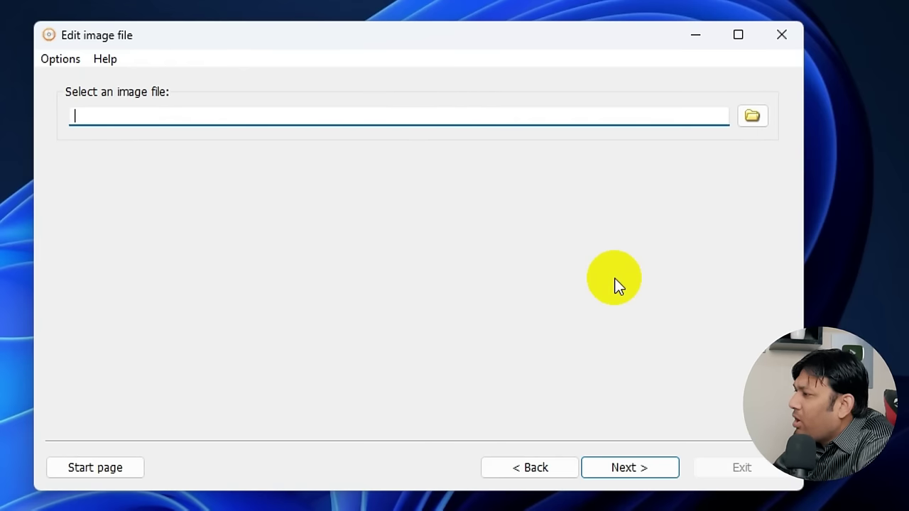
left_click(764, 118)
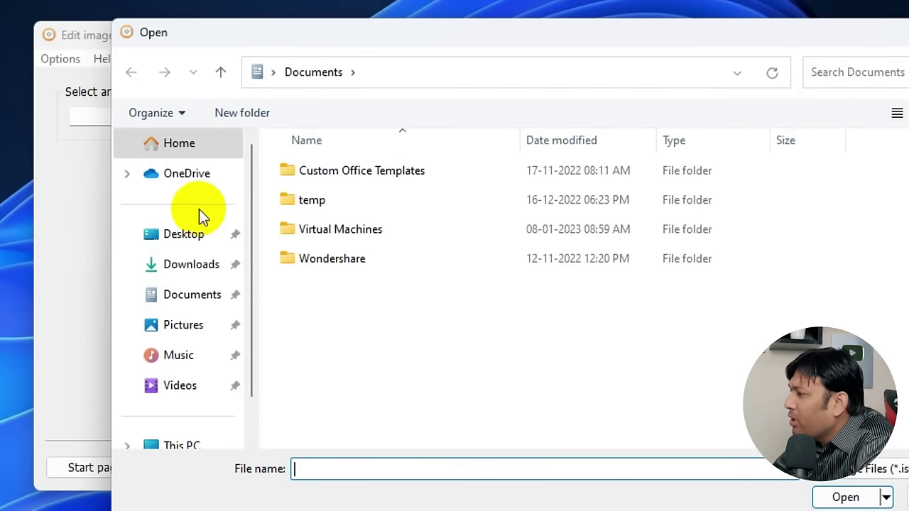
left_click(187, 273)
double_click(319, 201)
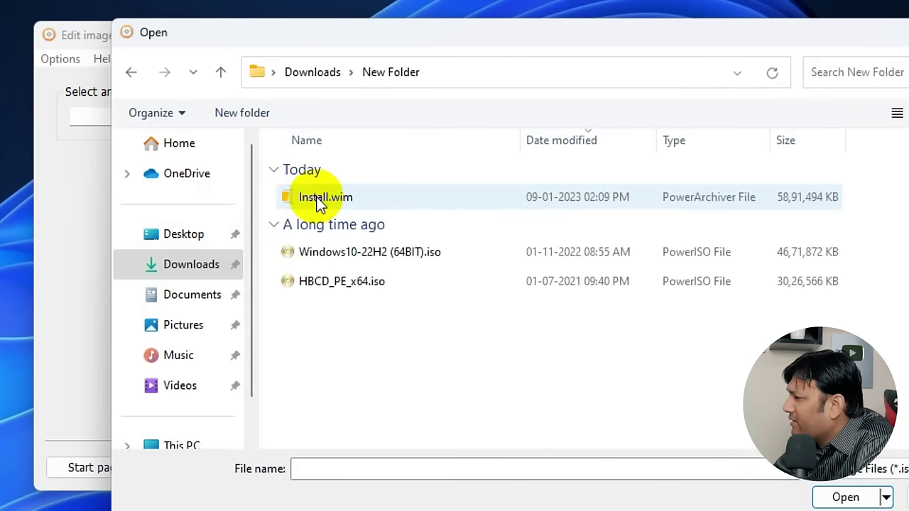
left_click(352, 254)
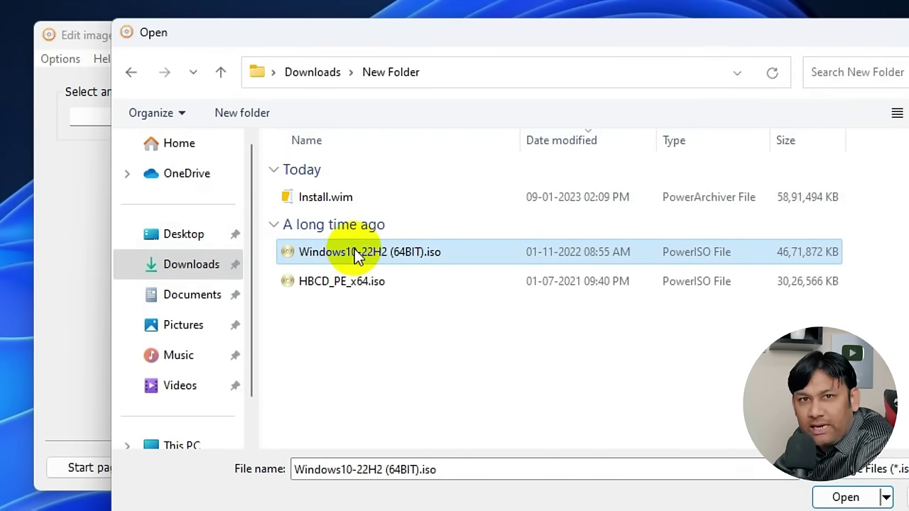
left_click(843, 495)
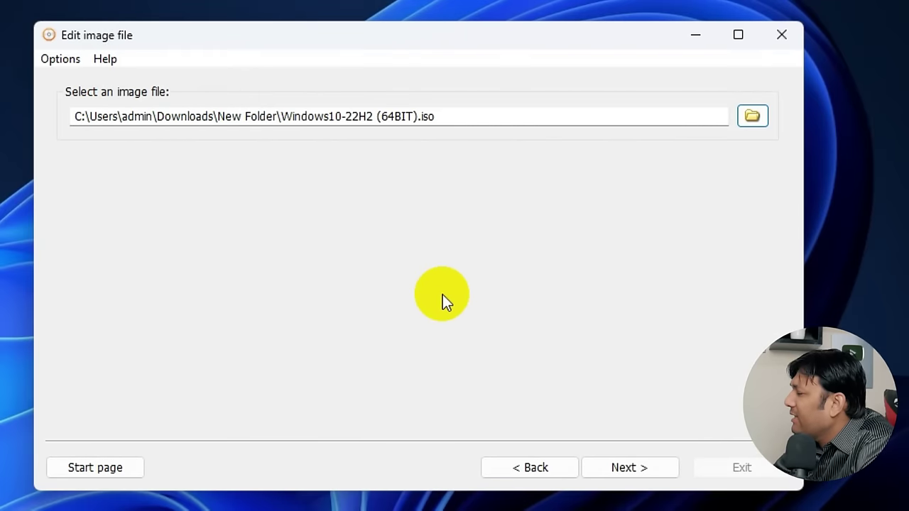
left_click(621, 469)
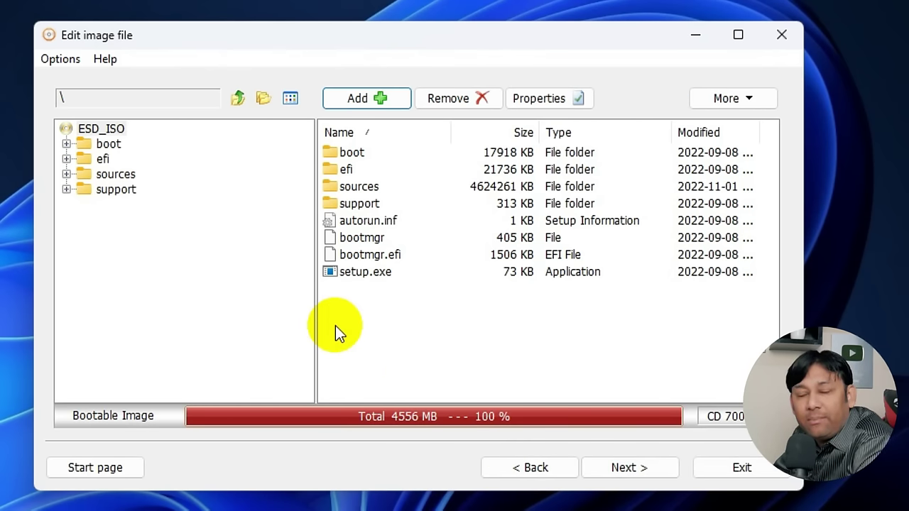
Replace install.esd in the ISO's sources folder with the custom Install.esd from New Folder.
double_click(348, 186)
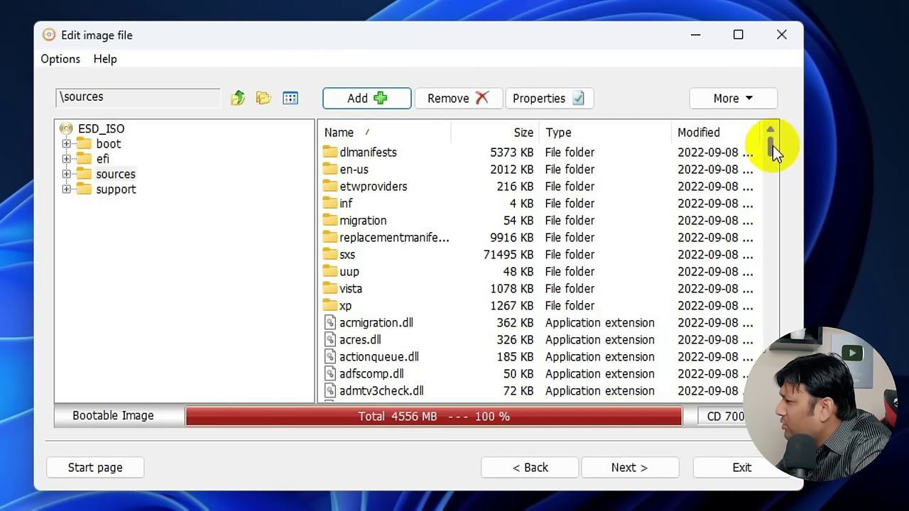
left_click_drag(773, 146, 784, 232)
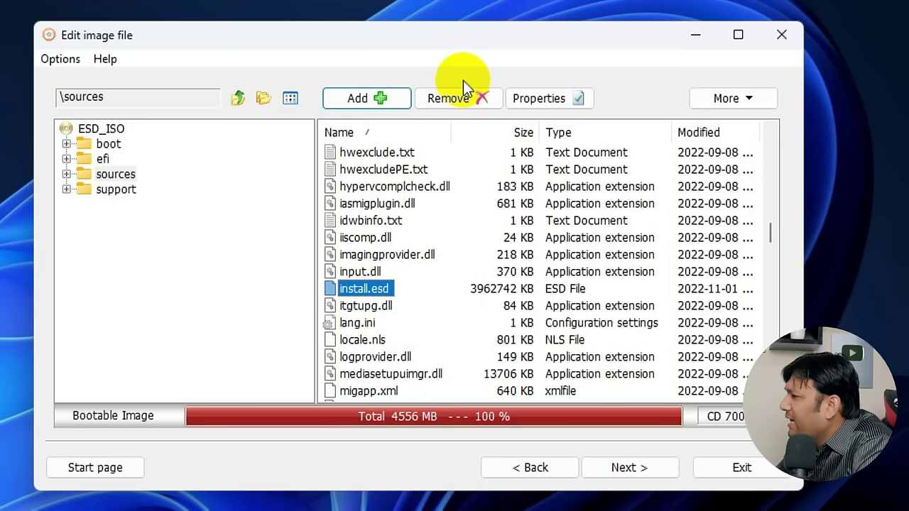
left_click(458, 98)
left_click(444, 304)
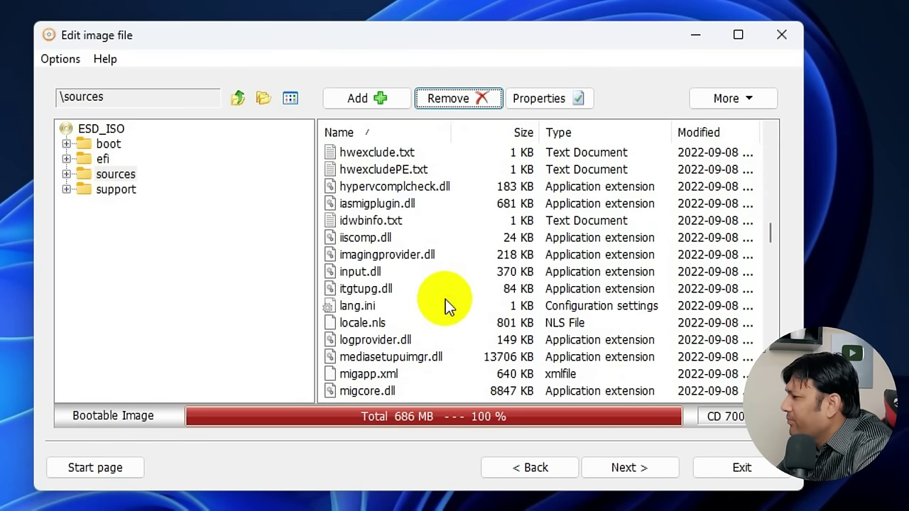
left_click(365, 98)
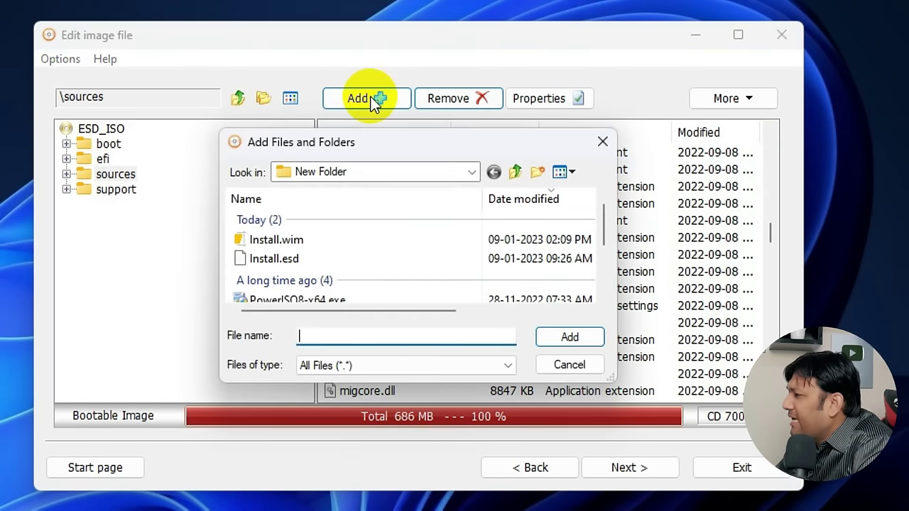
left_click(272, 262)
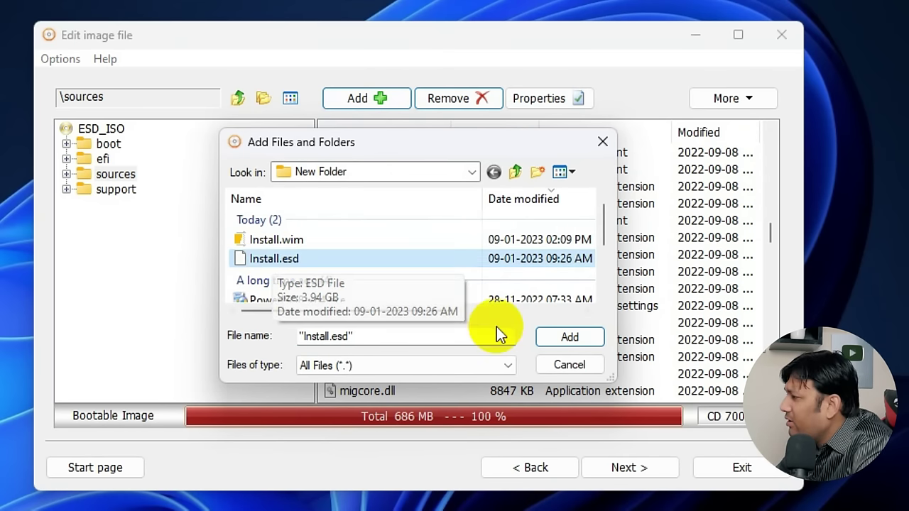
left_click(561, 335)
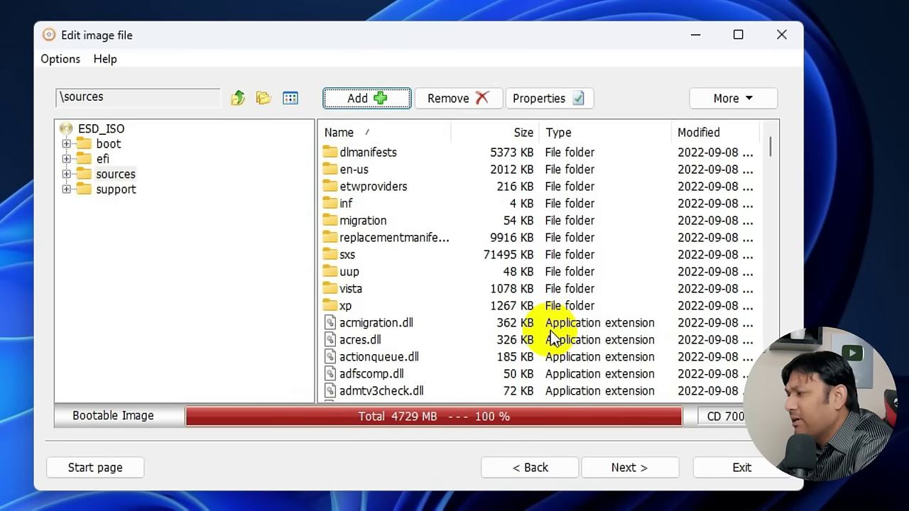
Create the edited image as a standard ISO, overwriting Windows10-22H2 (64BIT).iso, and exit AnyBurn once writing finishes.
left_click(665, 471)
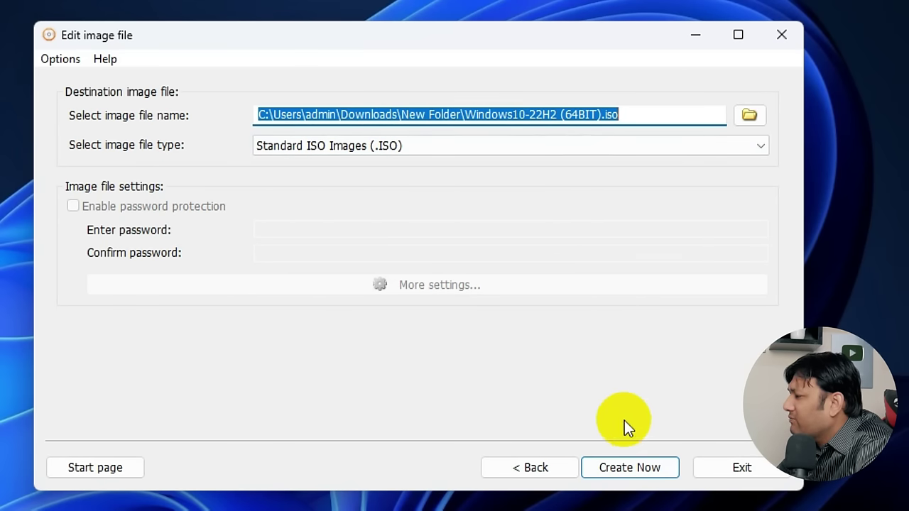
left_click(631, 468)
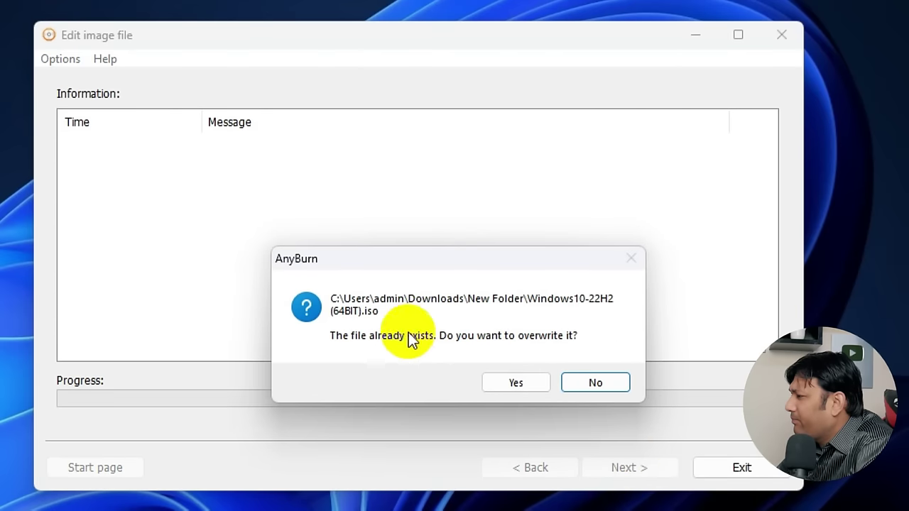
left_click(516, 384)
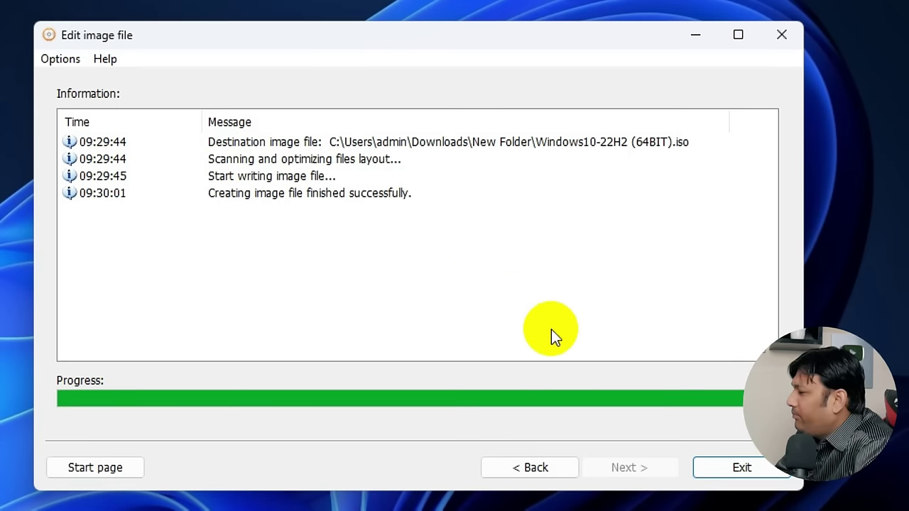
left_click(740, 469)
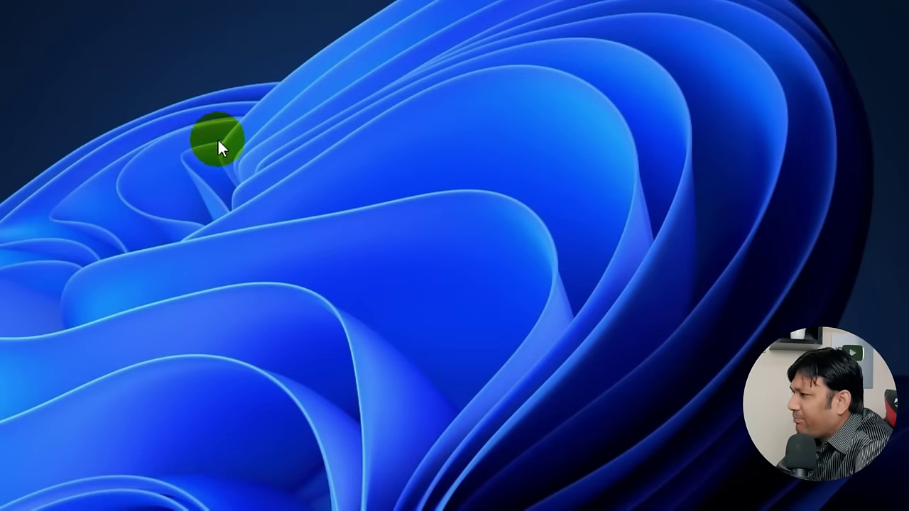